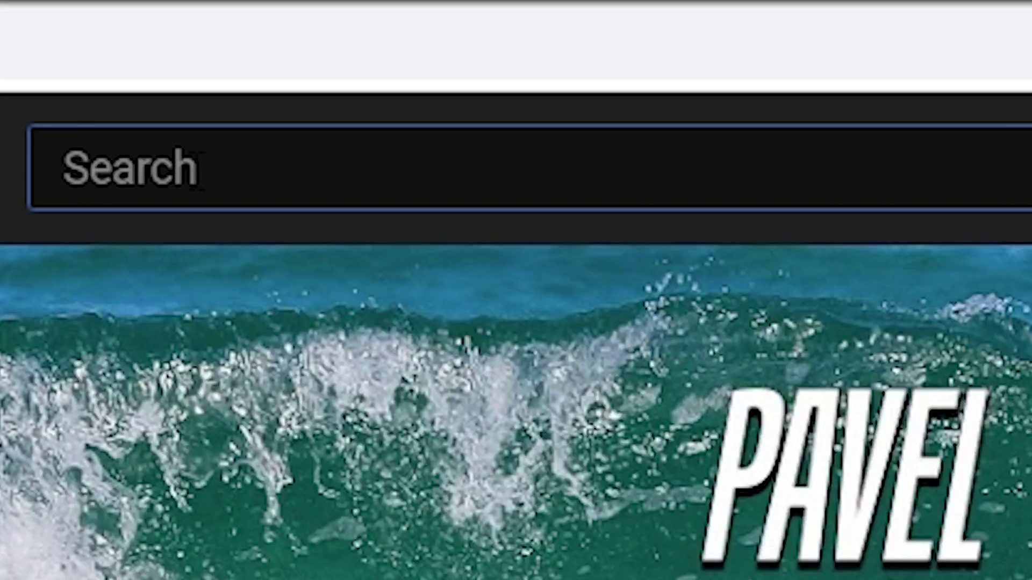
- Search YouTube for "3d parallax effect" and browse the resulting videos
text(3d parallax effect)
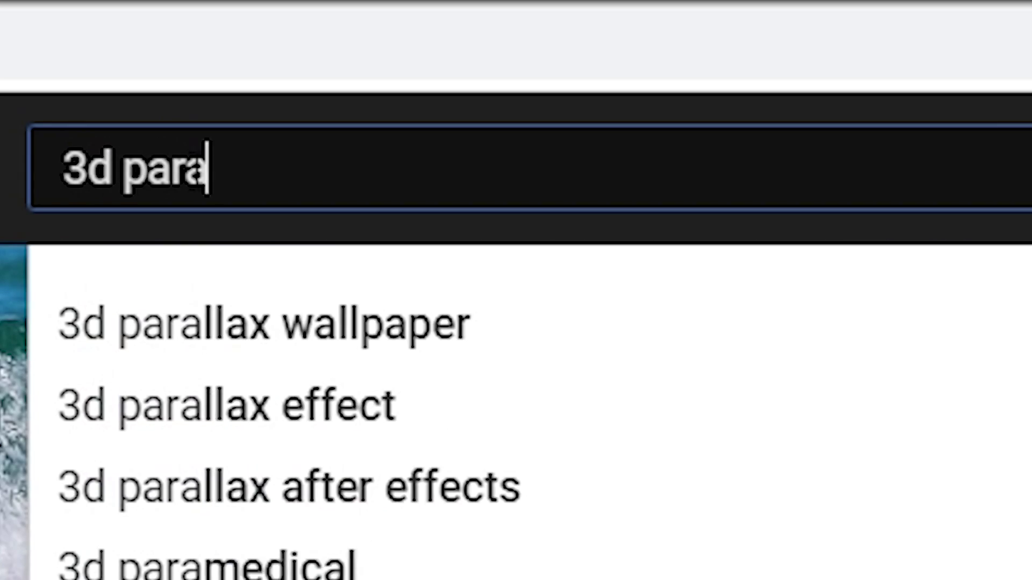
key(Return)
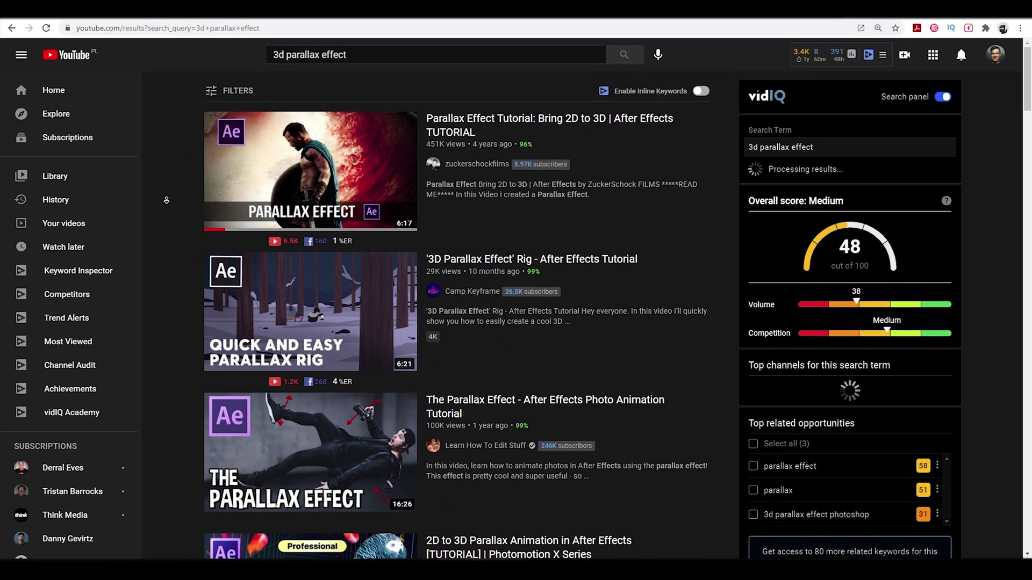
scroll(169, 207, down, 4)
scroll(169, 207, down, 5)
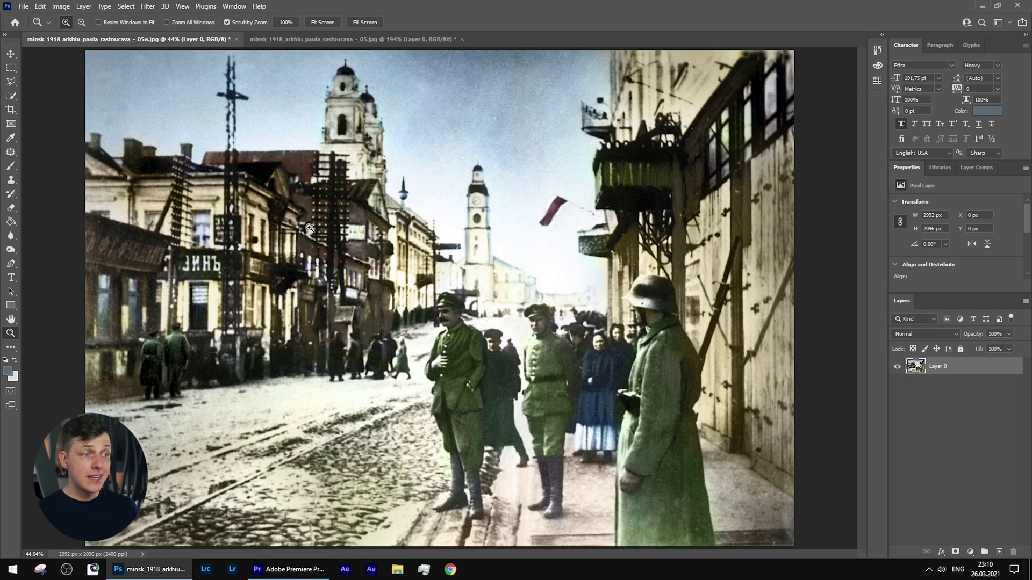
- Switch to Photoshop to view the second open photo, and return to the first street photo
click(316, 41)
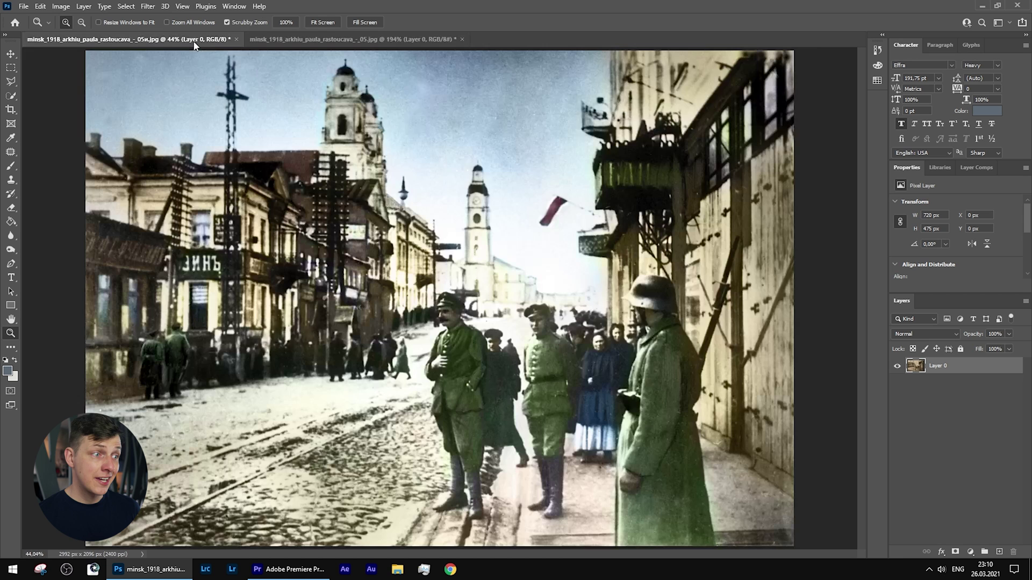
click(194, 41)
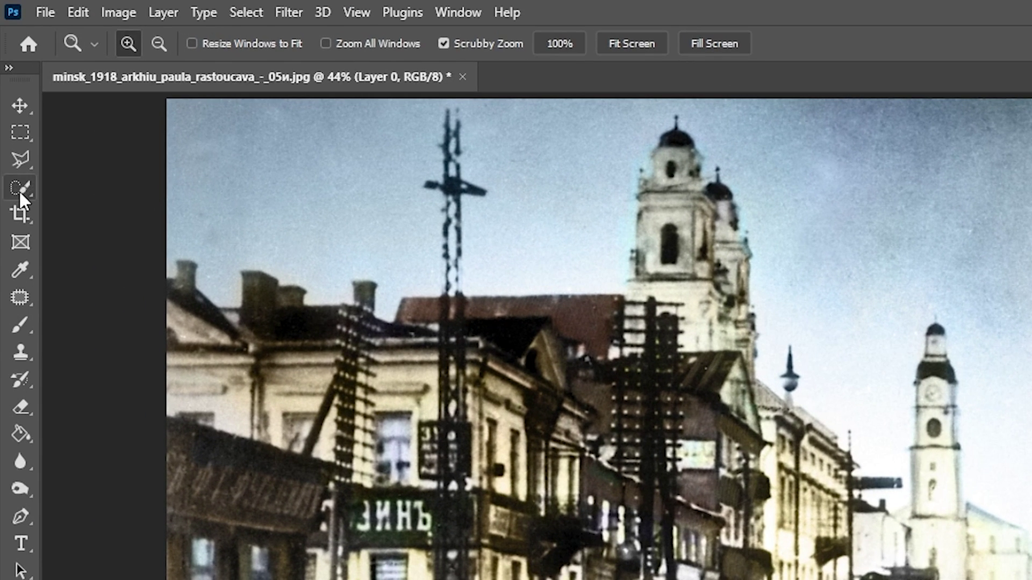
- Choose the Quick Selection Tool and set its Select and Mask feather to 2 px
click(18, 189)
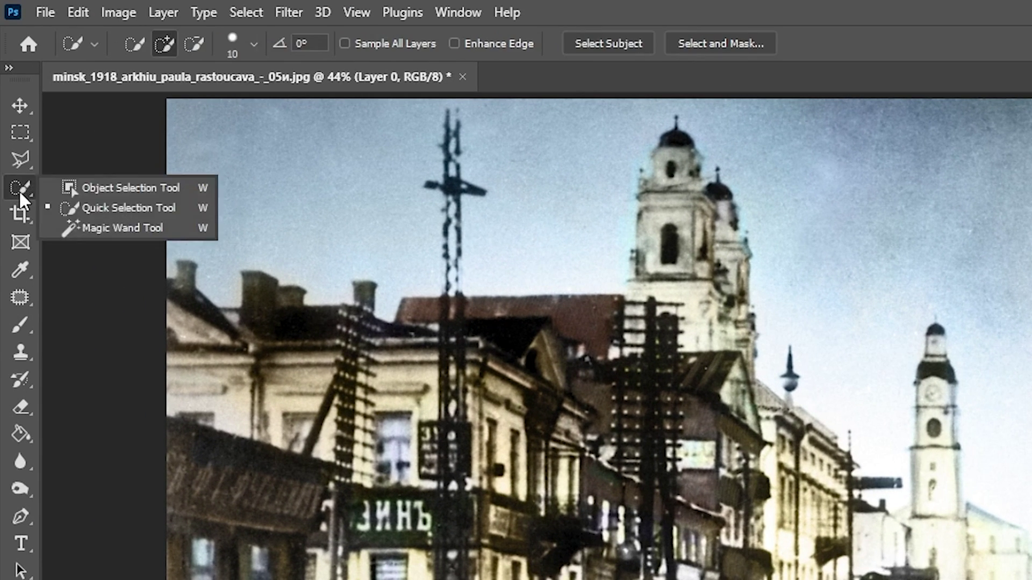
click(172, 207)
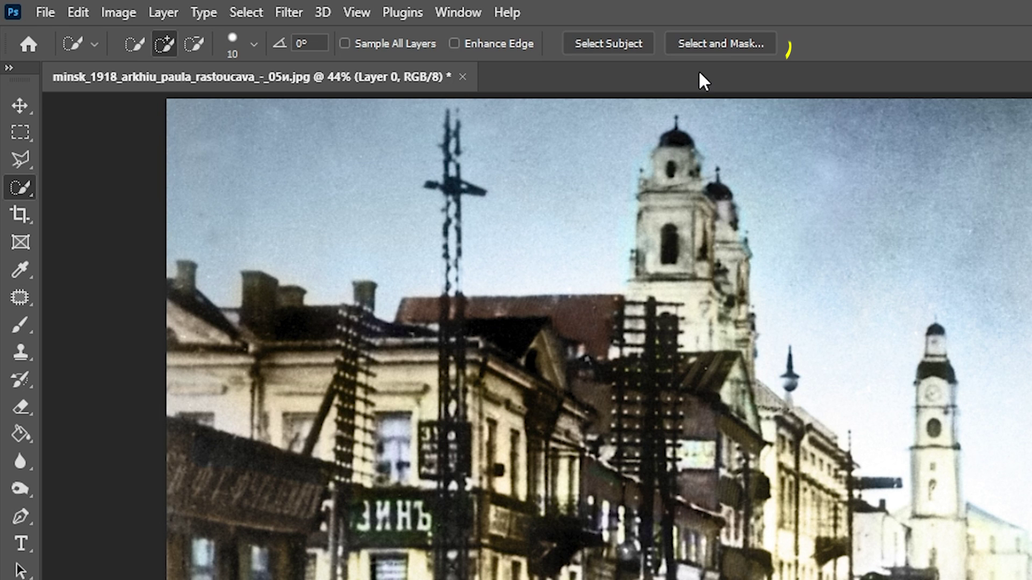
click(708, 46)
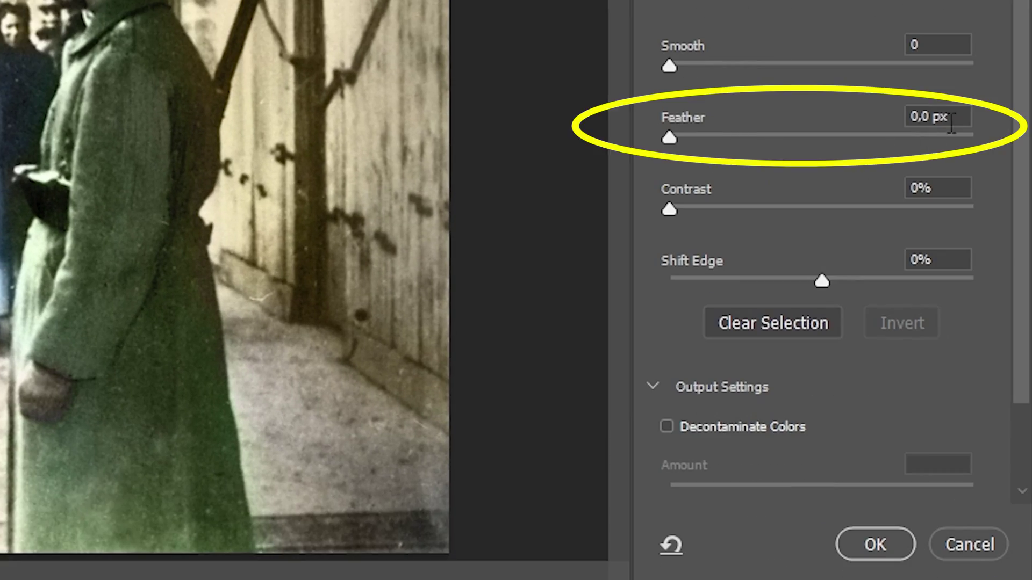
text(2)
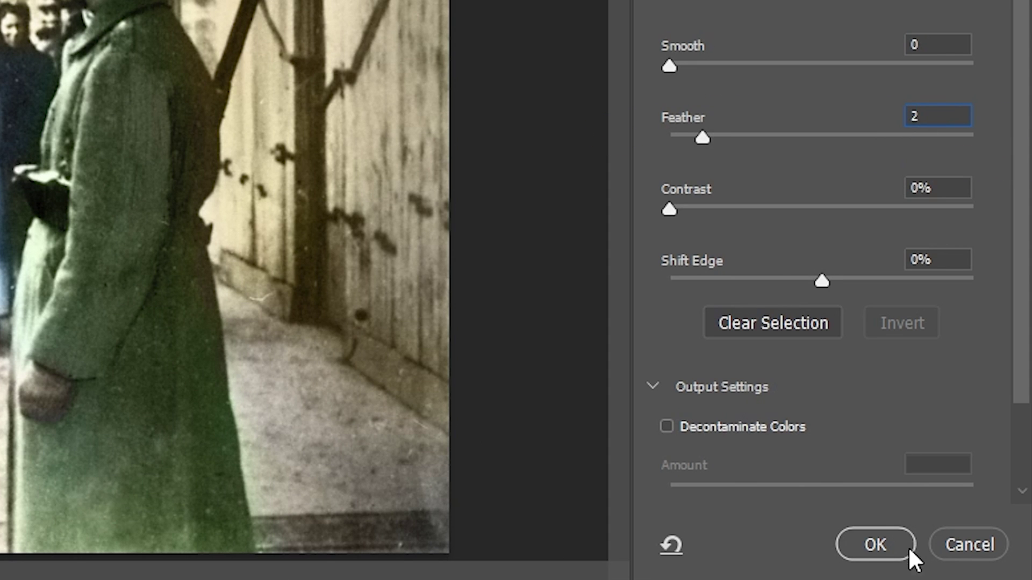
click(876, 543)
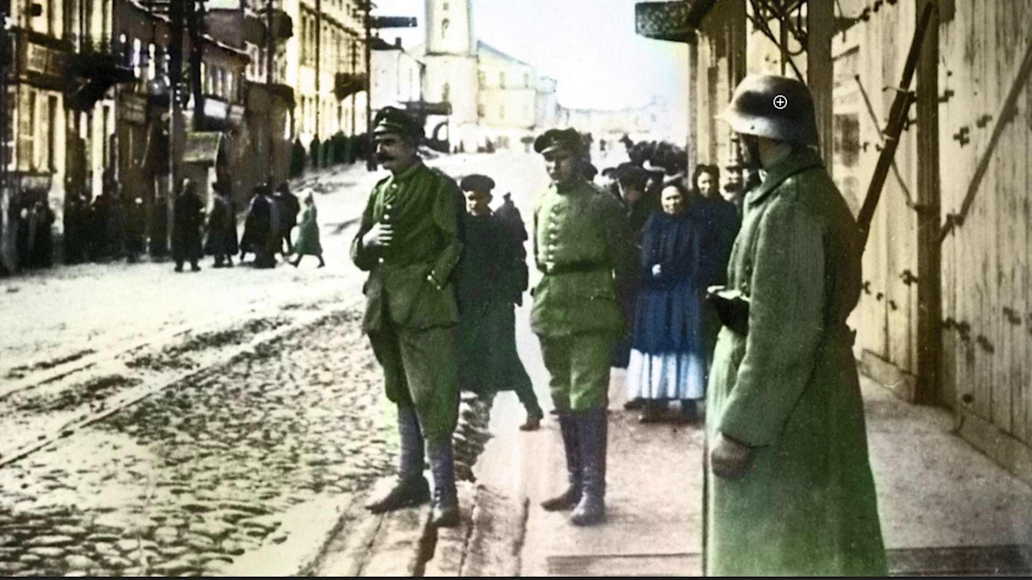
- Select the helmeted soldier with his rifle, subtract the surrounding wall, and copy him onto a new layer
mouse_move(780, 102)
mouse_down()
mouse_move(802, 180)
mouse_move(789, 322)
mouse_move(808, 535)
mouse_move(864, 278)
mouse_move(901, 183)
mouse_move(904, 123)
mouse_move(879, 86)
mouse_move(772, 65)
mouse_up()
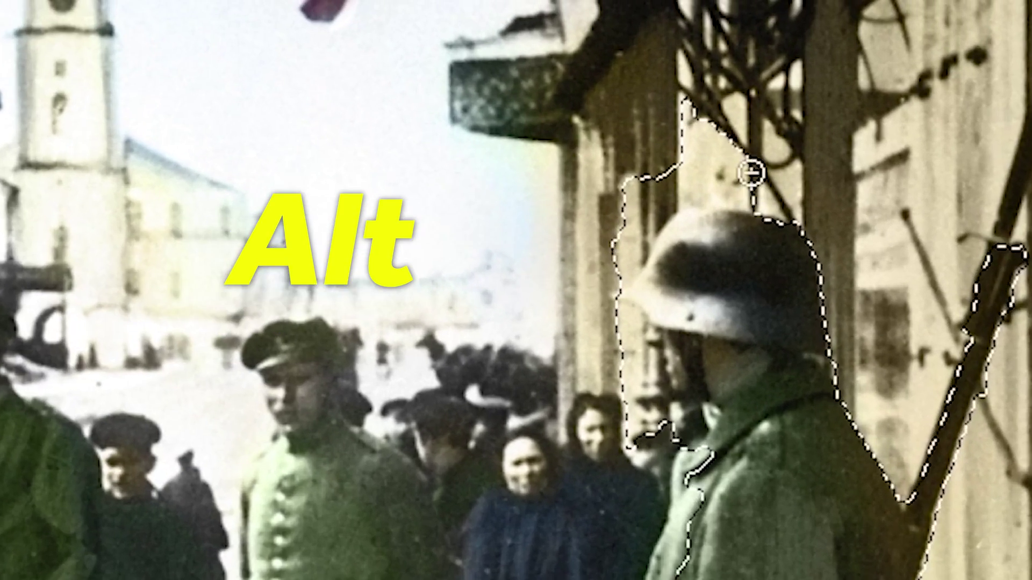
mouse_move(753, 172)
mouse_down()
mouse_move(634, 184)
mouse_move(596, 237)
mouse_move(620, 229)
mouse_up()
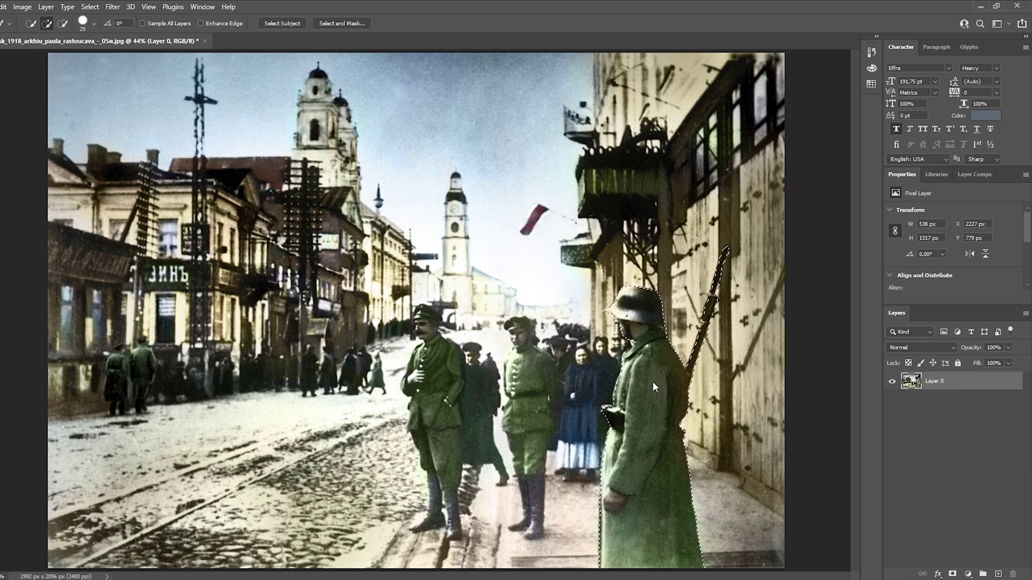
right_click(652, 382)
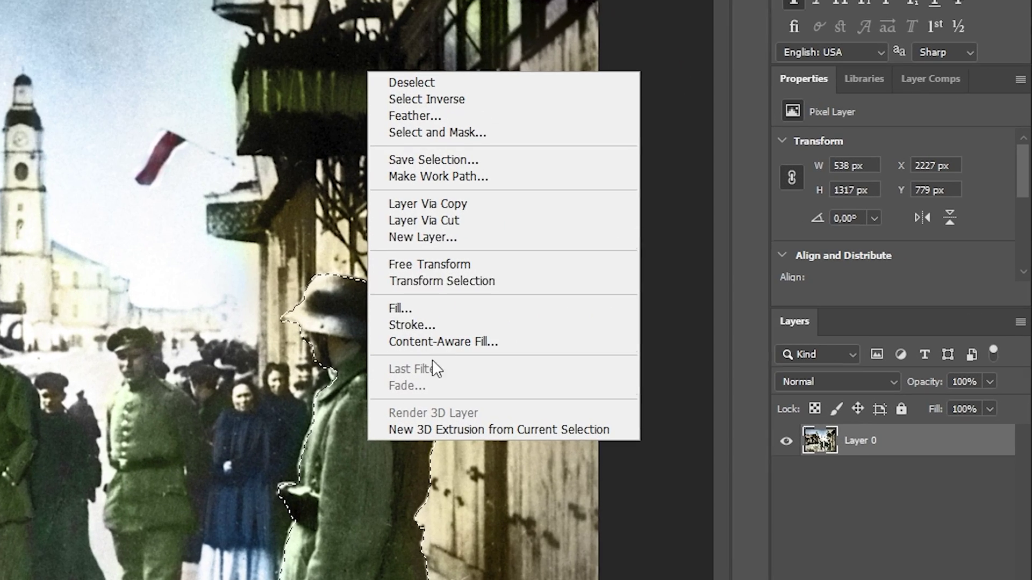
click(520, 204)
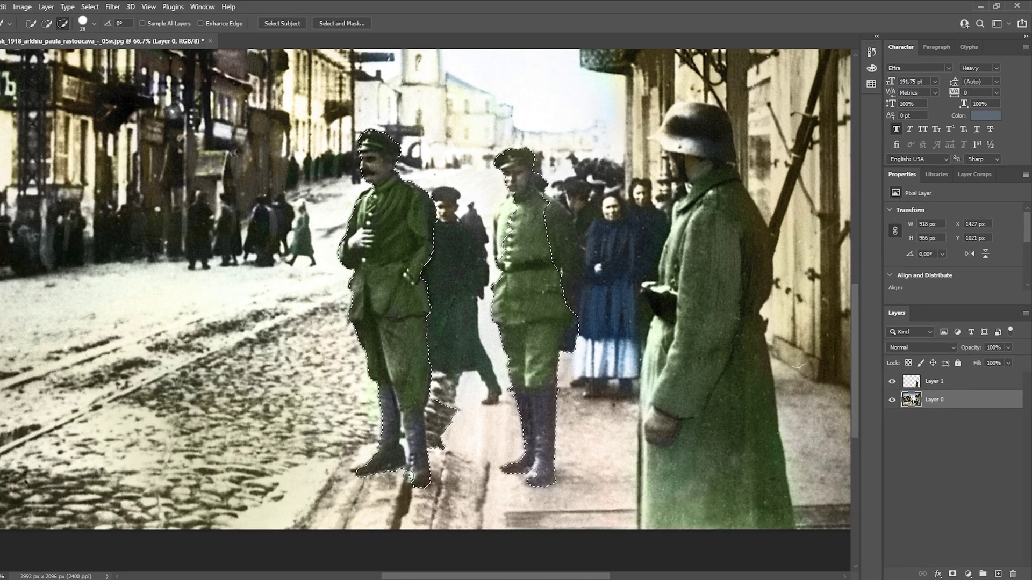
- Refine the selection of the two standing soldiers with a smaller brush and copy them onto a new layer
drag(577, 290, 591, 215)
scroll(415, 464, up, 3)
key(bracketleft)
key(bracketleft)
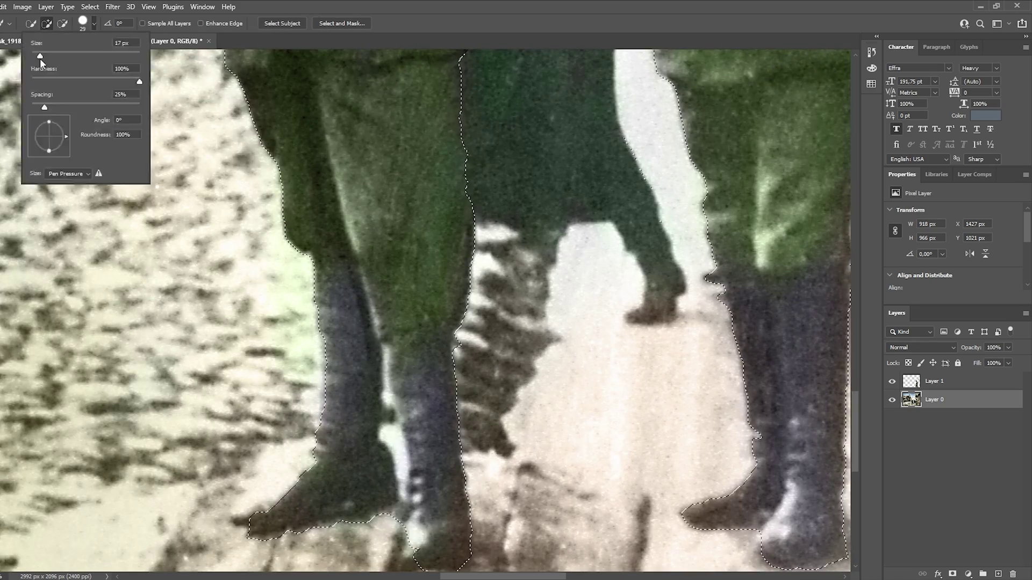
scroll(388, 319, down, 2)
key(ctrl+0)
right_click(525, 159)
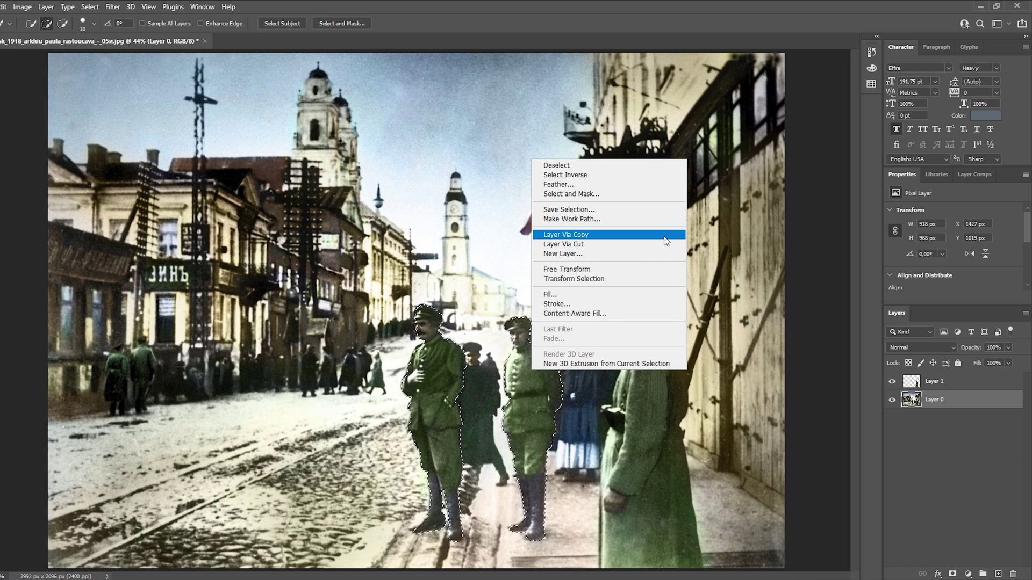
click(664, 234)
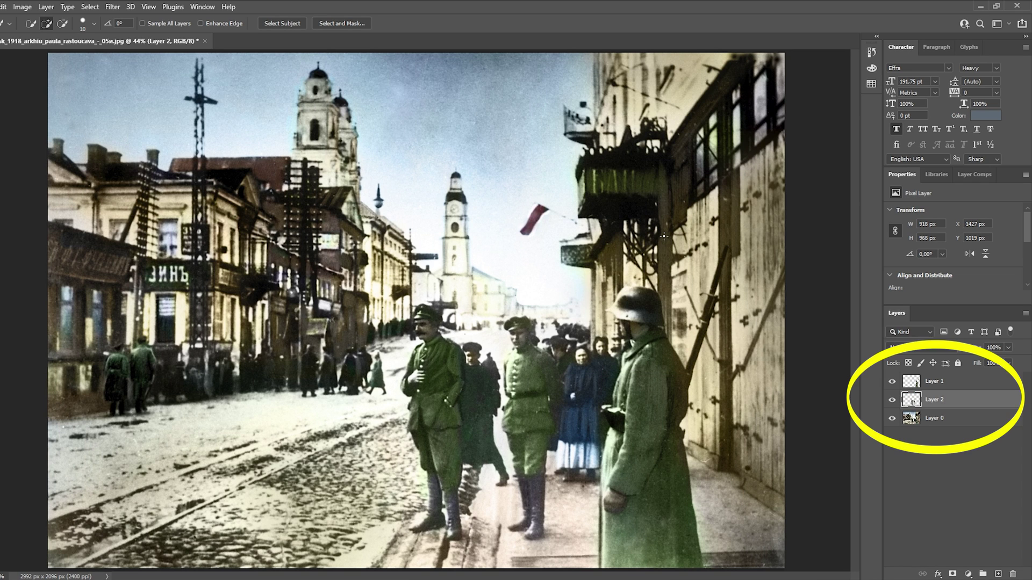
- Toggle the visibility of Layer 0, Layer 1 and Layer 2 to examine the soldier cutouts
click(892, 419)
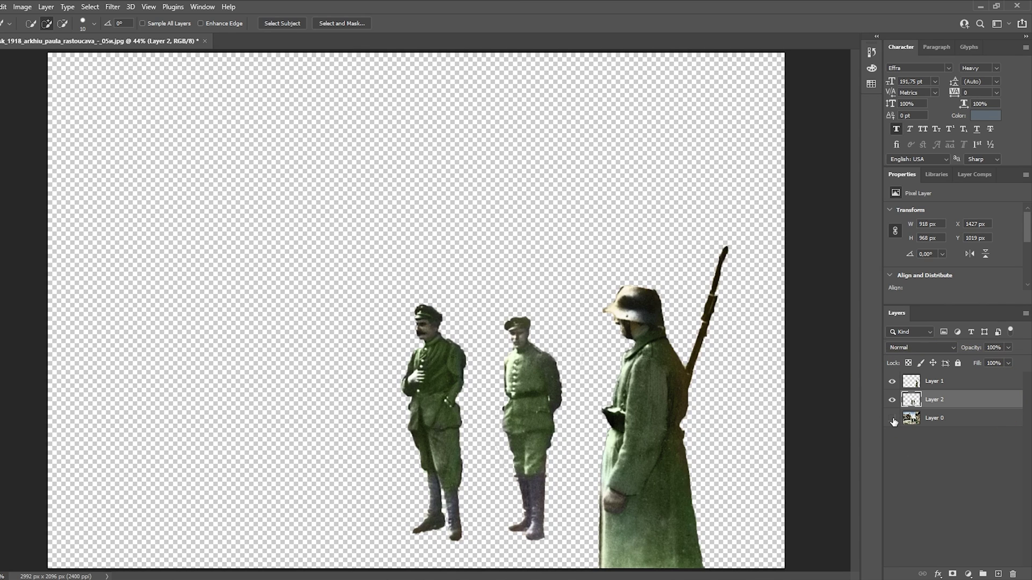
click(893, 400)
click(892, 382)
click(892, 382)
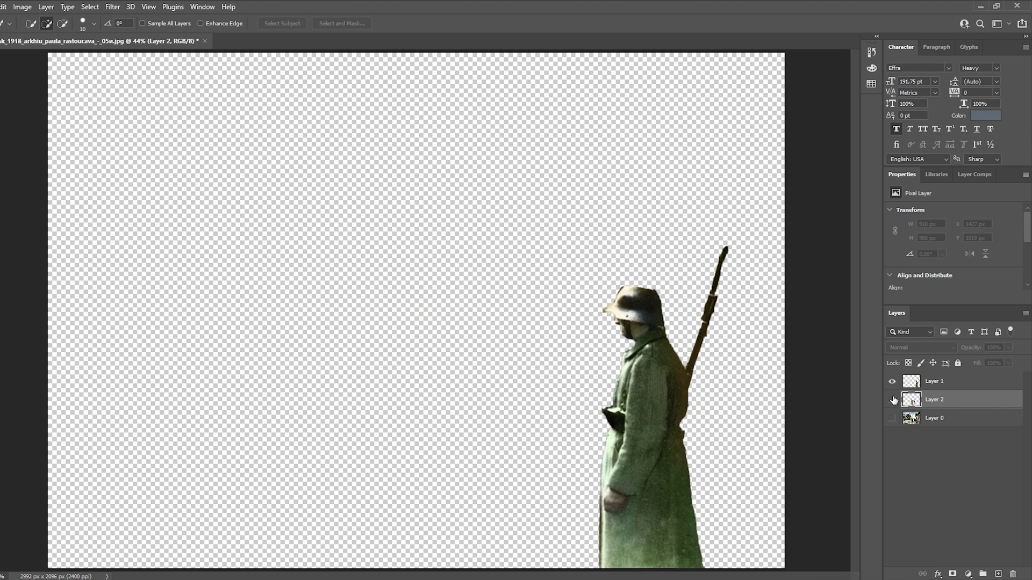
click(893, 401)
click(893, 418)
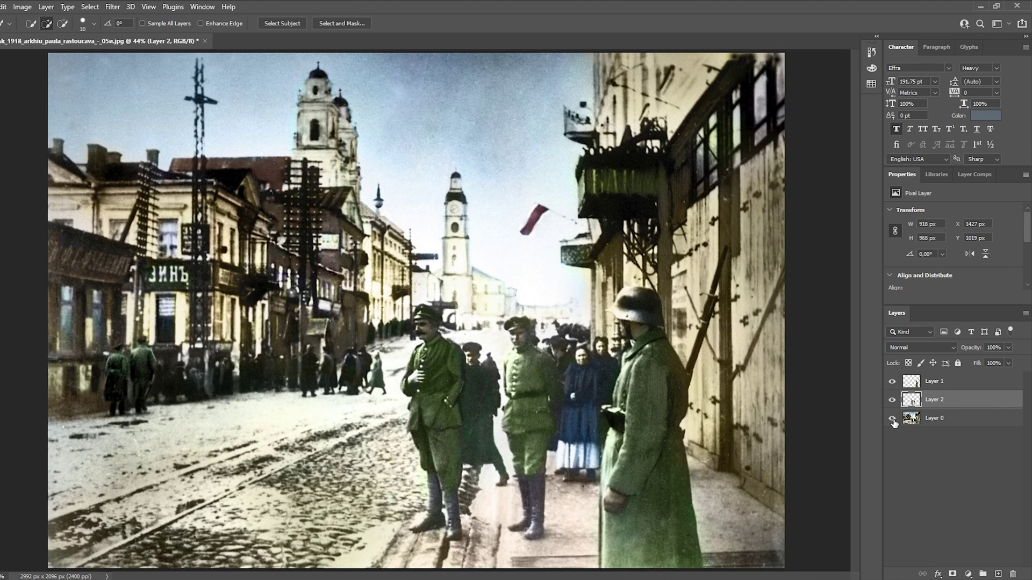
key(ctrl+t)
drag(473, 382, 453, 364)
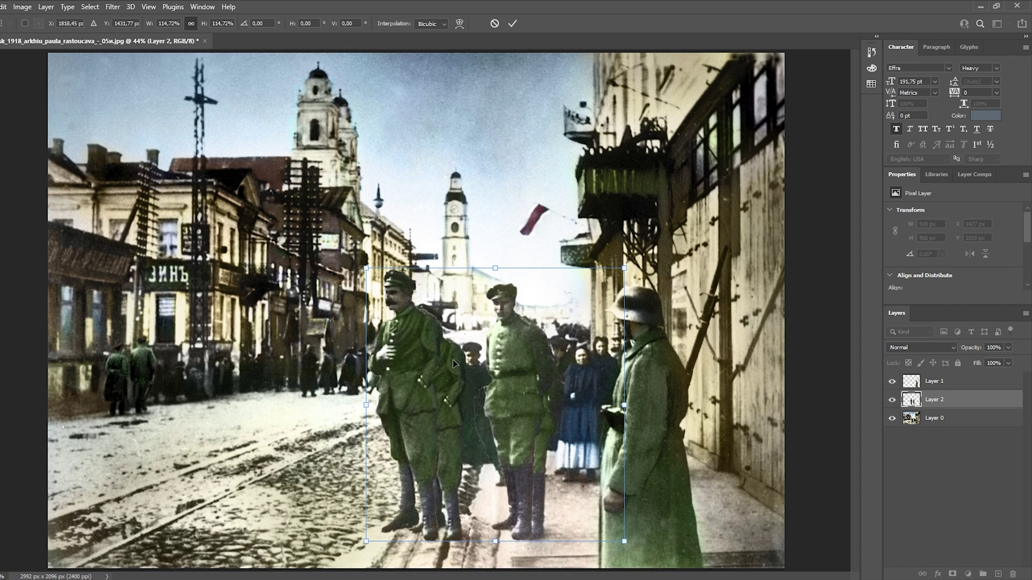
key(Escape)
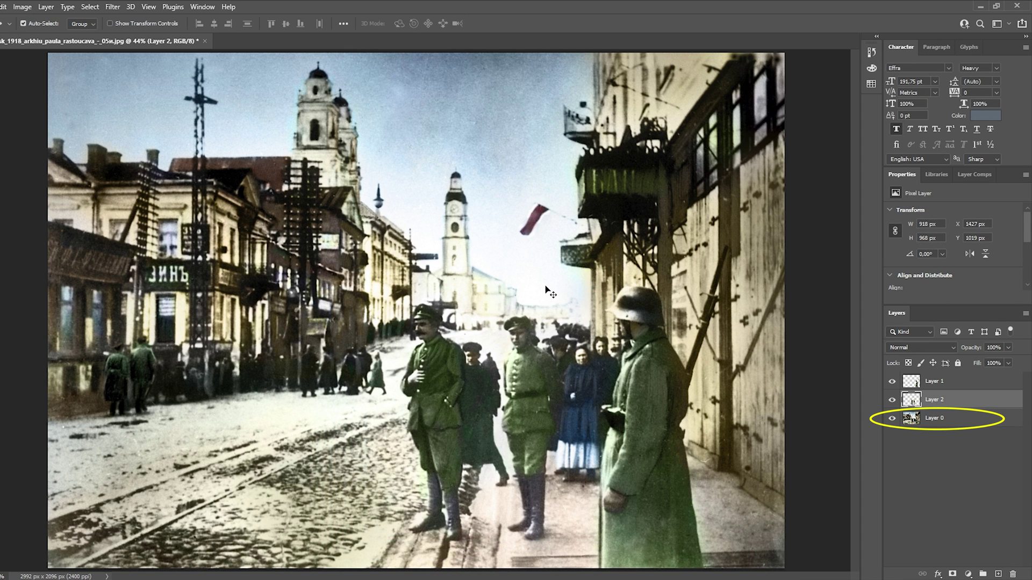
- Hide Layer 1 and Layer 2, and select Layer 0
click(893, 383)
click(892, 401)
click(940, 425)
- Mark the soldiers on Layer 0 with red brush crosses, and undo the strokes
key(b)
drag(406, 313, 605, 472)
drag(561, 328, 353, 532)
drag(599, 295, 674, 526)
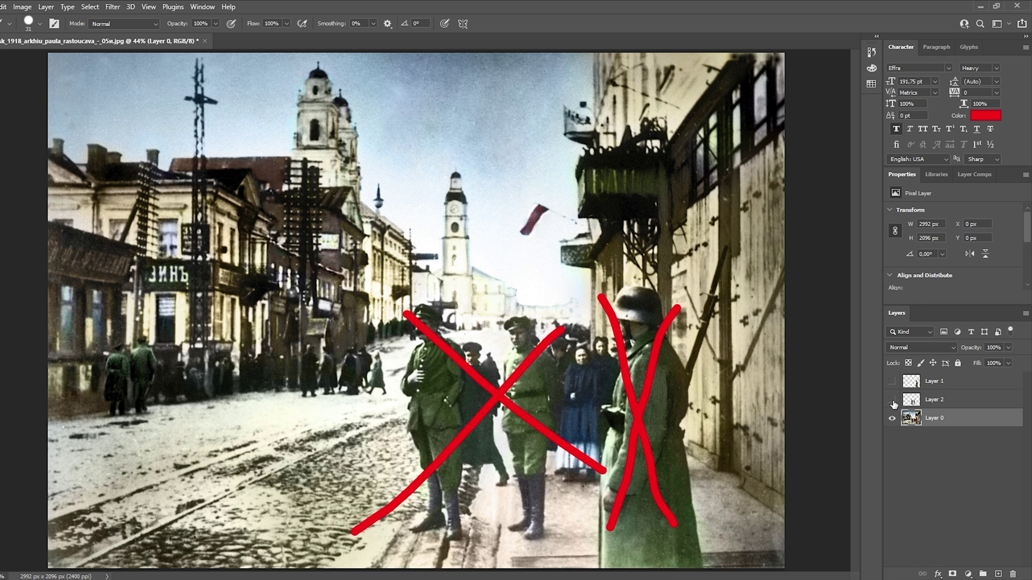
key(ctrl+z)
key(ctrl+z)
key(ctrl+z)
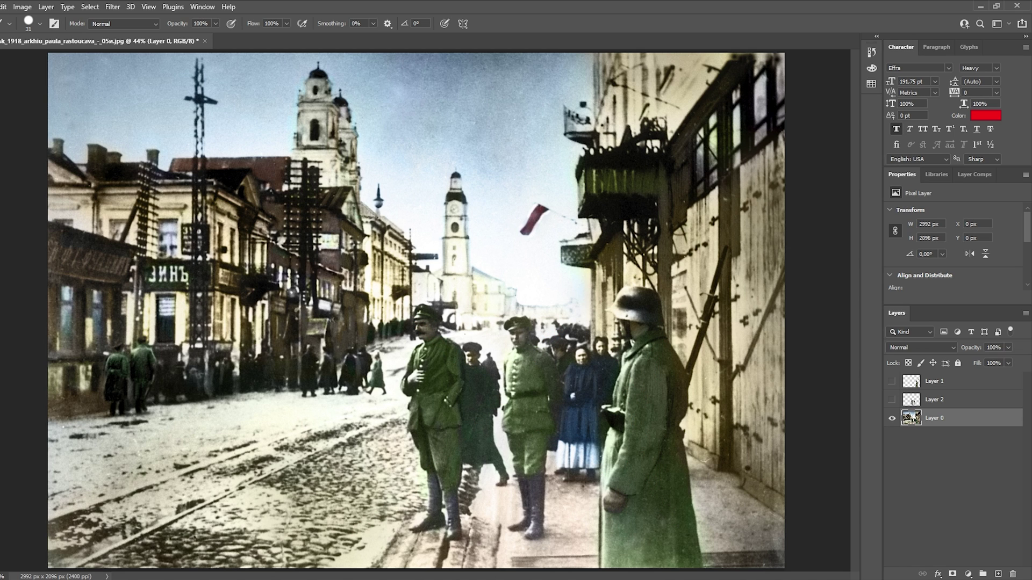
- Cut the three selected soldiers out of Layer 0 onto a new layer
key(w)
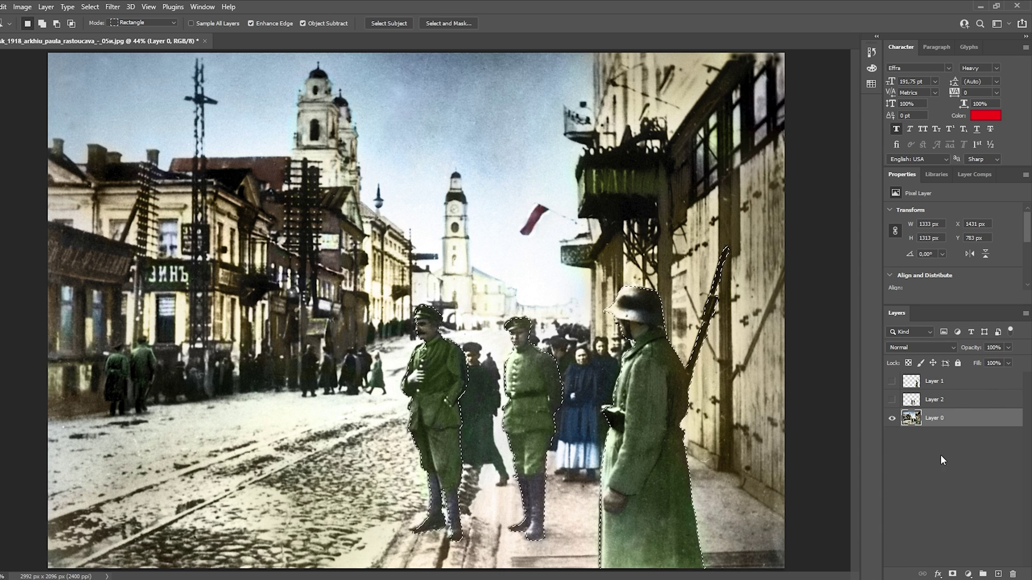
right_click(638, 298)
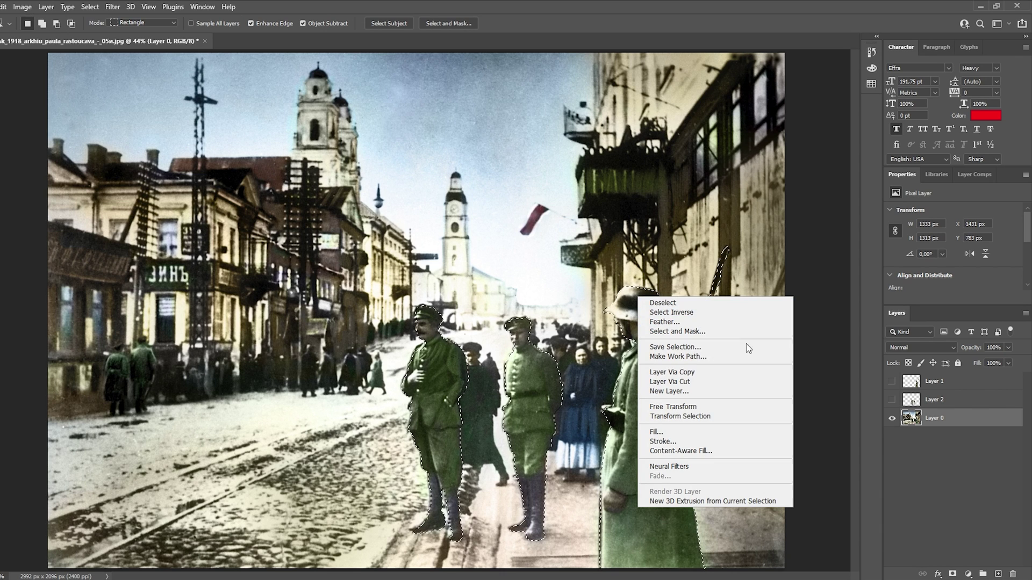
click(764, 386)
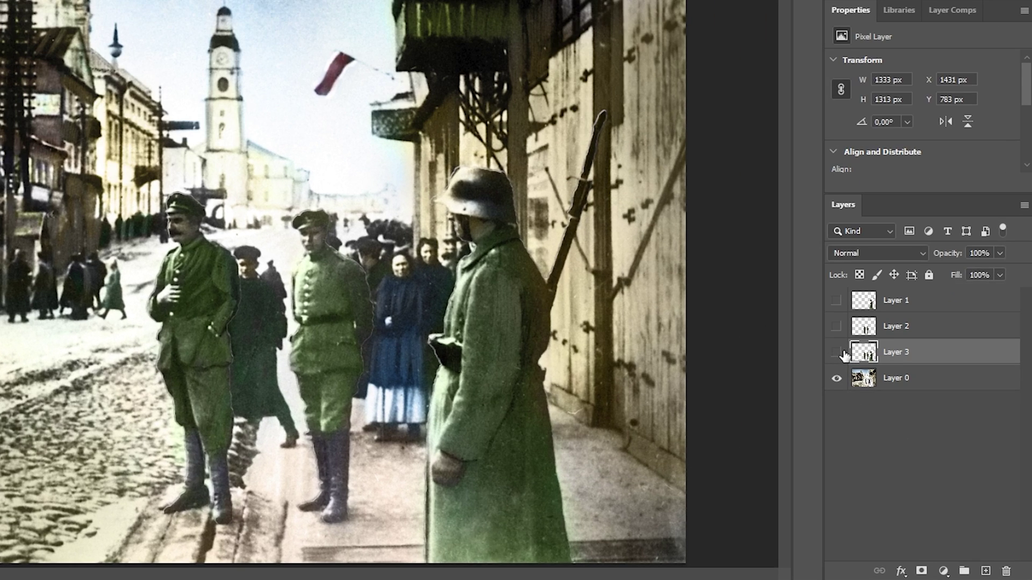
- Show Layer 1 and Layer 2 in place of Layer 3, and shift both soldier cutouts to the left
click(892, 419)
click(837, 326)
click(836, 301)
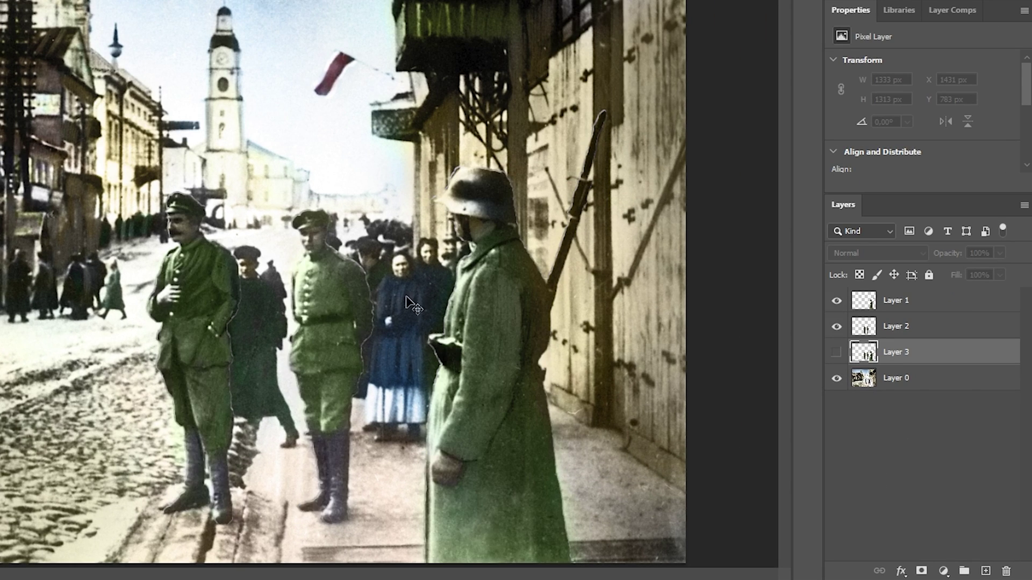
click(914, 326)
drag(489, 304, 442, 307)
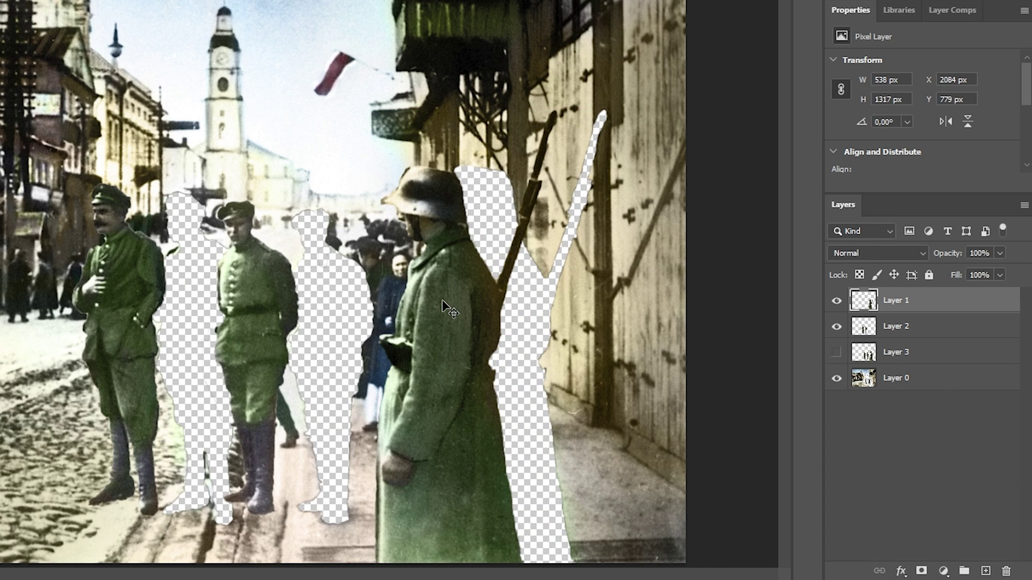
- Restore the cut soldiers into Layer 0 with Layer 1 and Layer 2 hidden, and clear the selection
click(836, 300)
click(837, 326)
click(836, 352)
click(896, 353)
ctrl+click(863, 353)
key(ctrl+e)
right_click(492, 212)
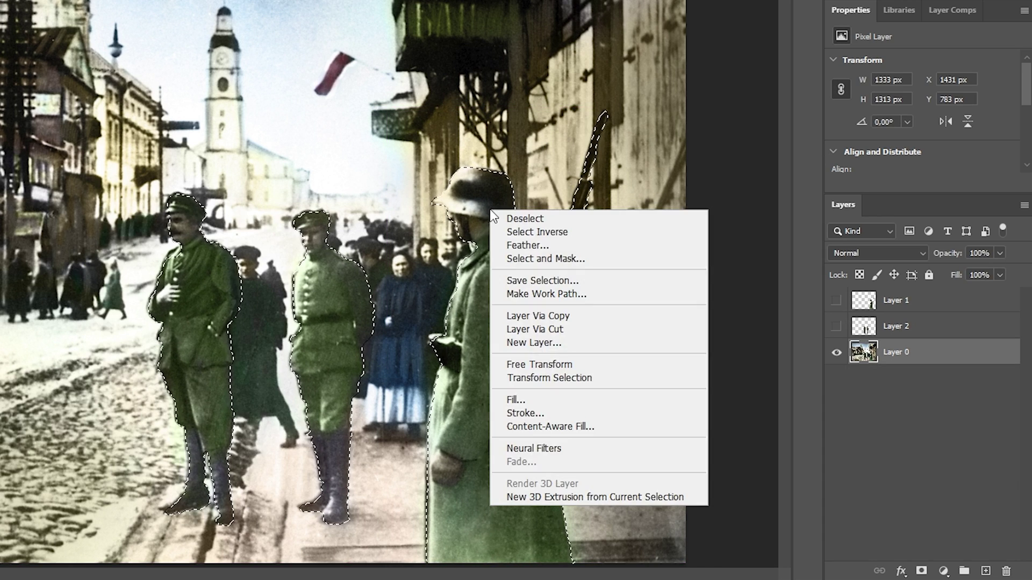
click(578, 218)
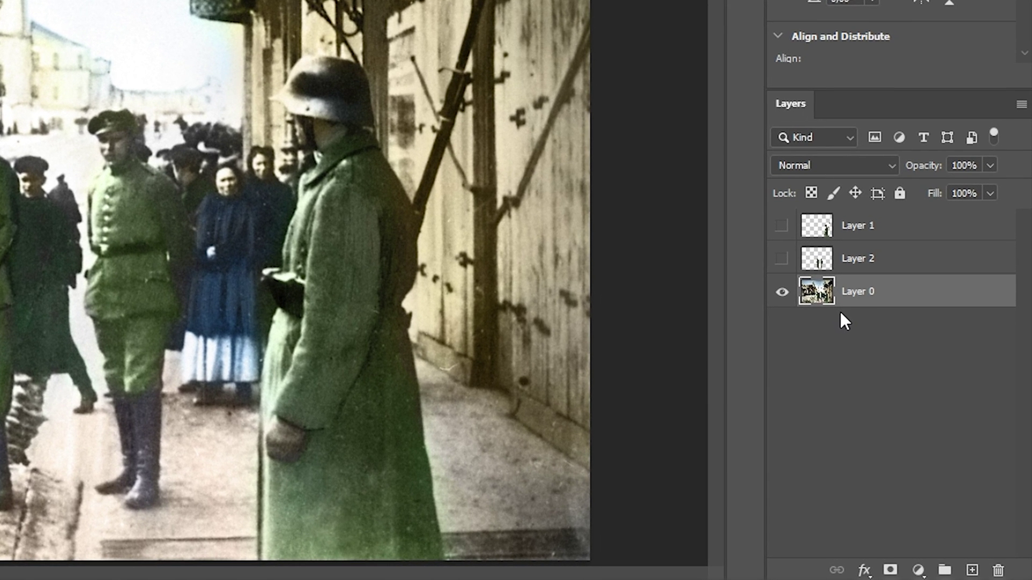
- Hide Layer 0, and make Layer 1 with the helmeted soldier visible and active
click(783, 293)
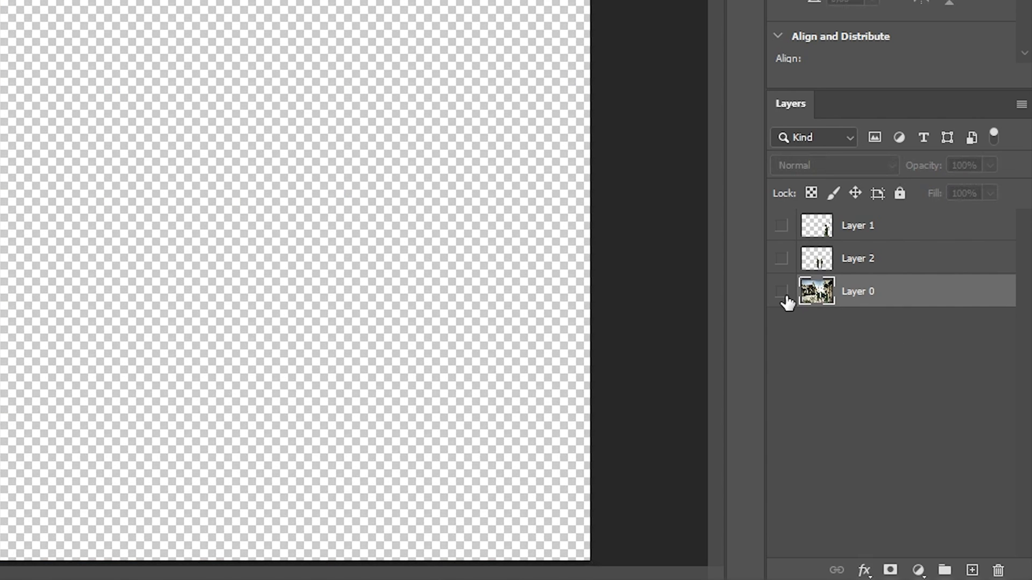
click(782, 226)
click(869, 235)
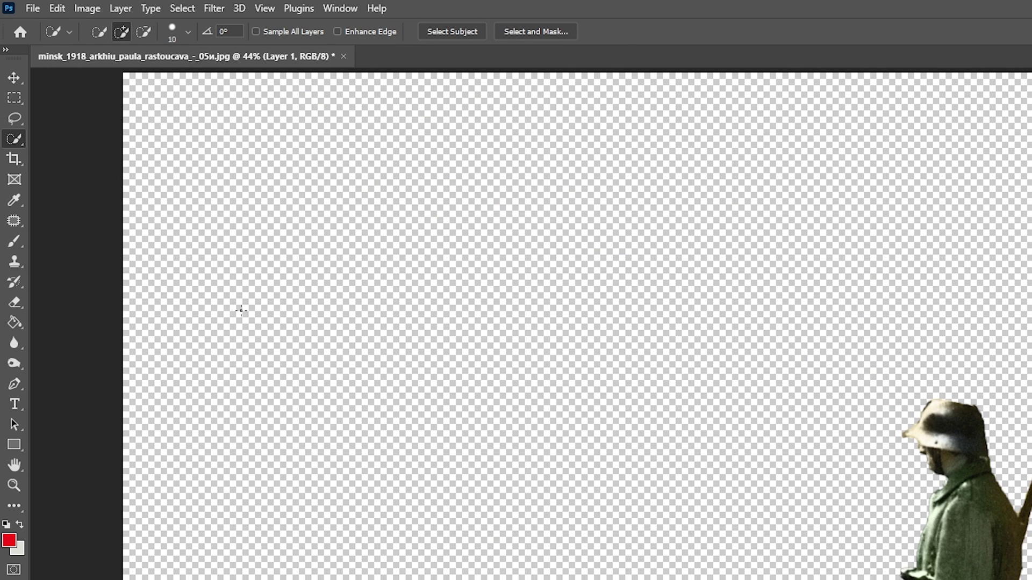
- Select the helmeted soldier on Layer 1 with the Object Selection Tool, and hide that layer
right_click(14, 140)
click(118, 140)
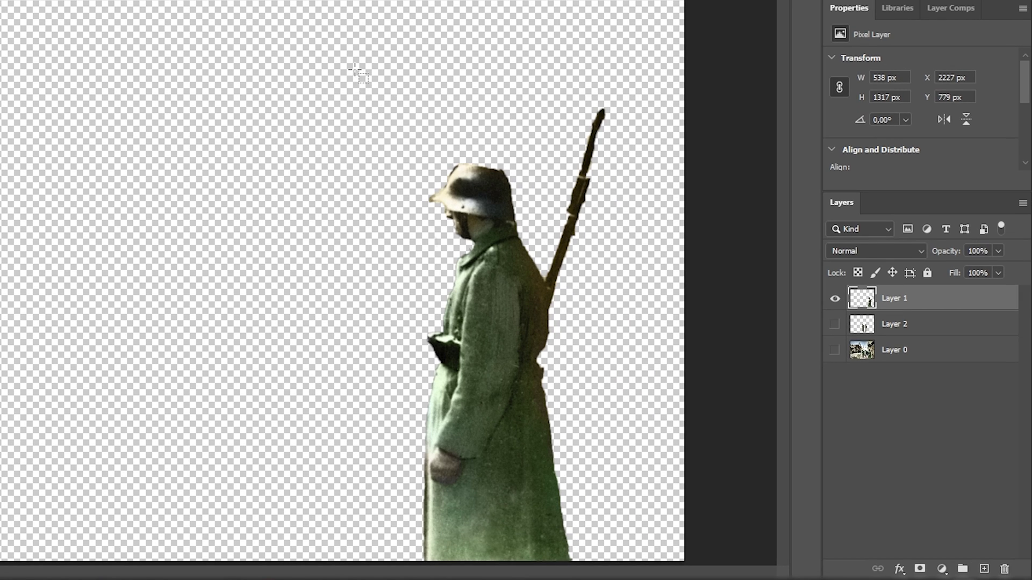
drag(703, 242, 959, 579)
drag(612, 520, 656, 579)
click(834, 298)
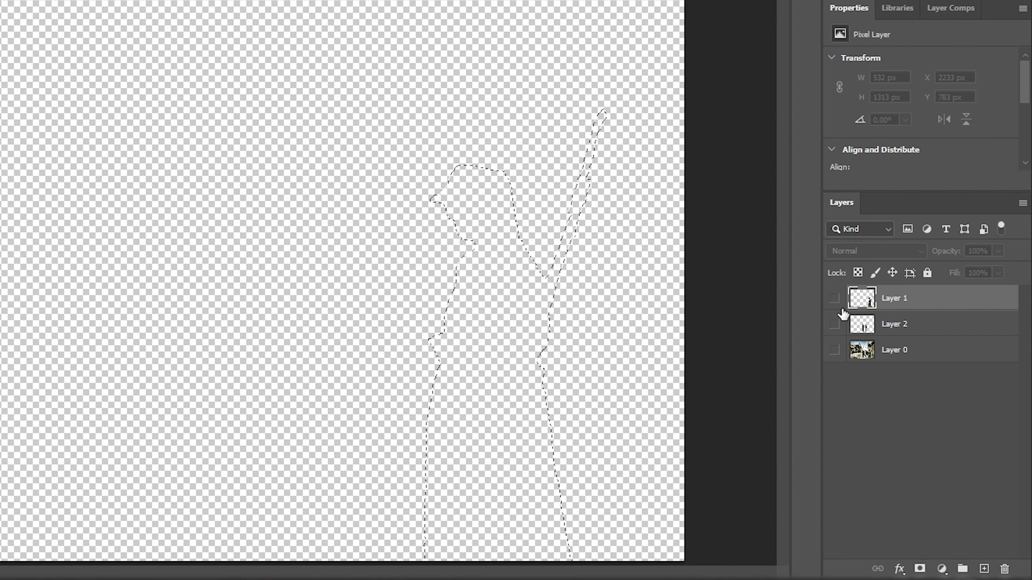
- Show and activate Layer 0, and start Content-Aware Fill on the helmeted soldier's selection
click(836, 351)
click(858, 357)
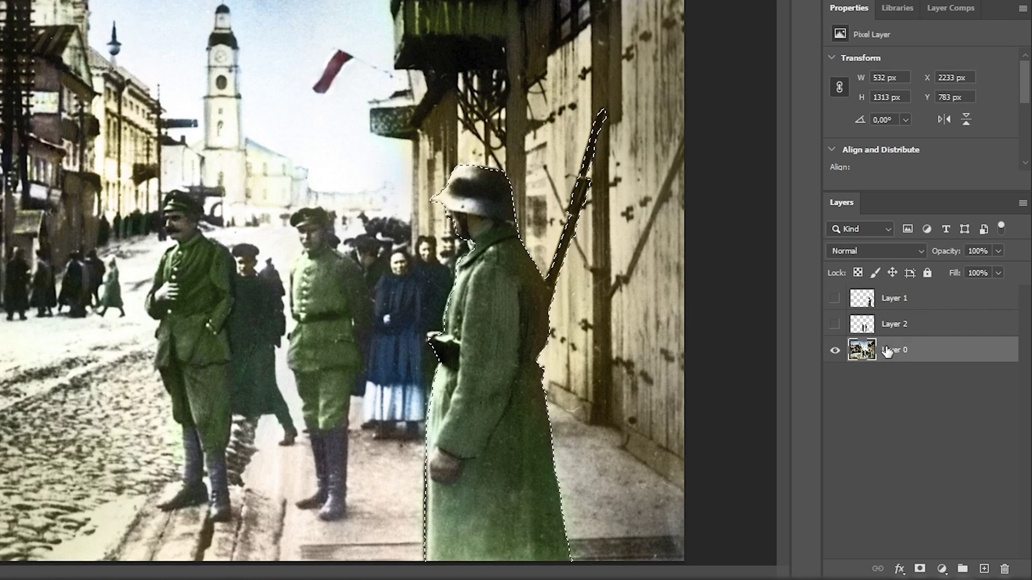
right_click(503, 316)
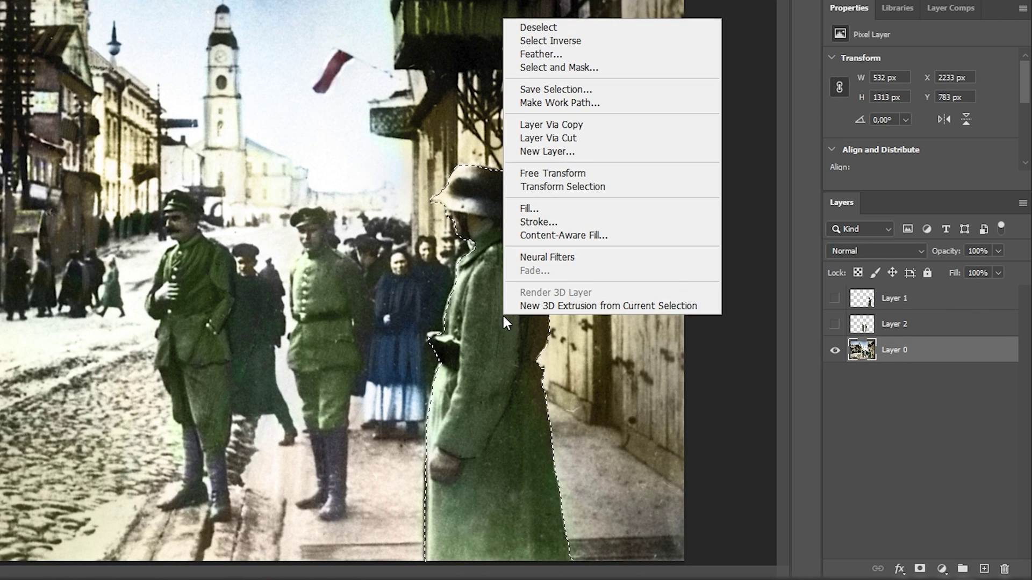
click(645, 242)
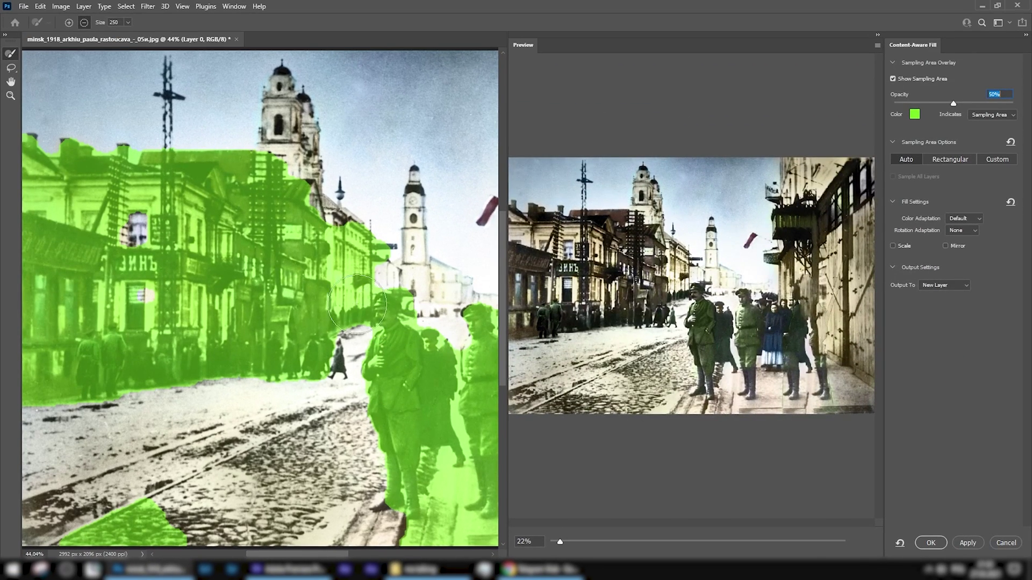
- Examine the sampling area and the fill preview around the helmeted soldier, with the preview enlarged to 42%
drag(433, 365, 274, 316)
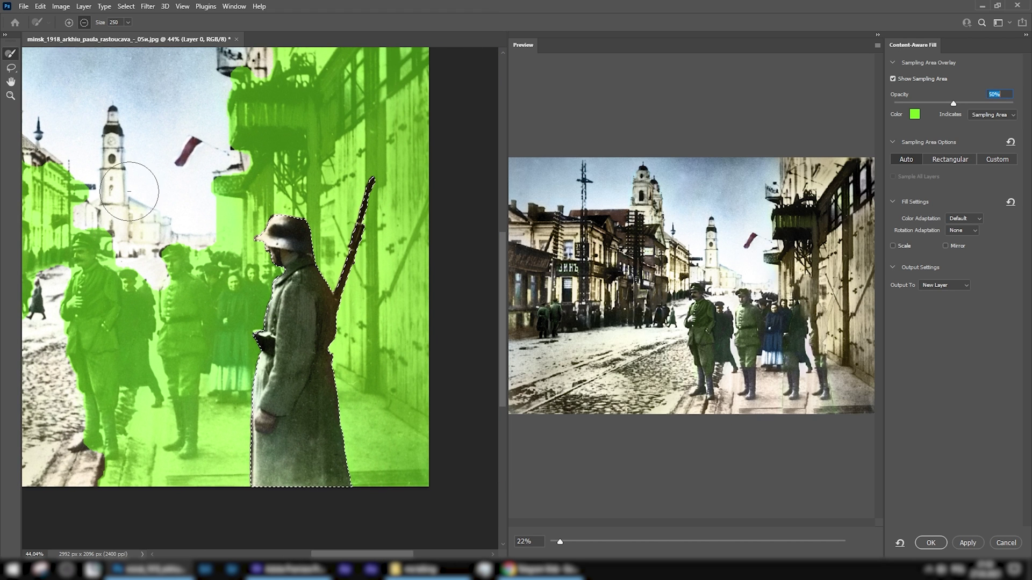
drag(144, 181, 283, 231)
drag(150, 211, 260, 236)
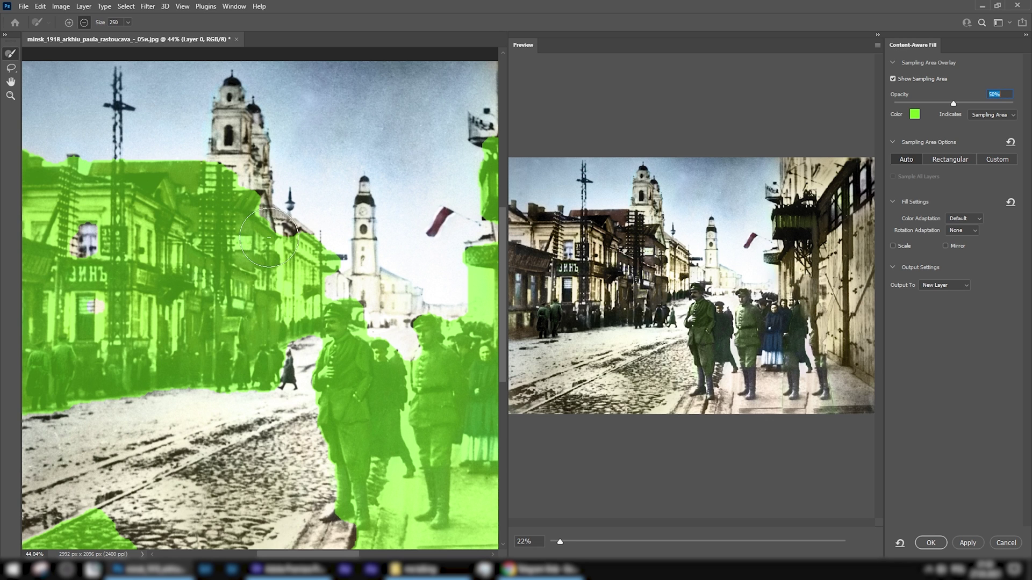
drag(560, 544, 569, 546)
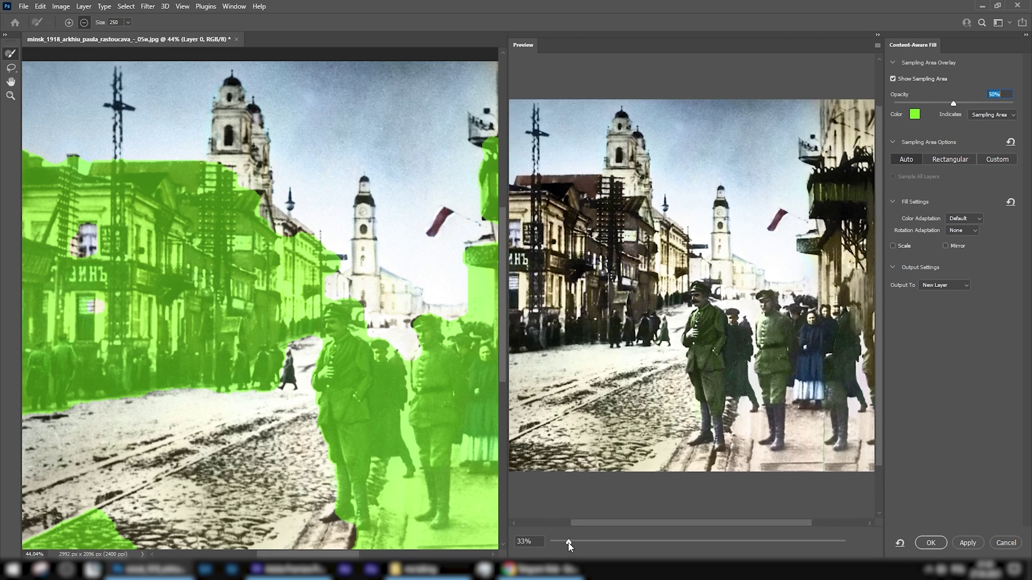
drag(796, 351, 719, 336)
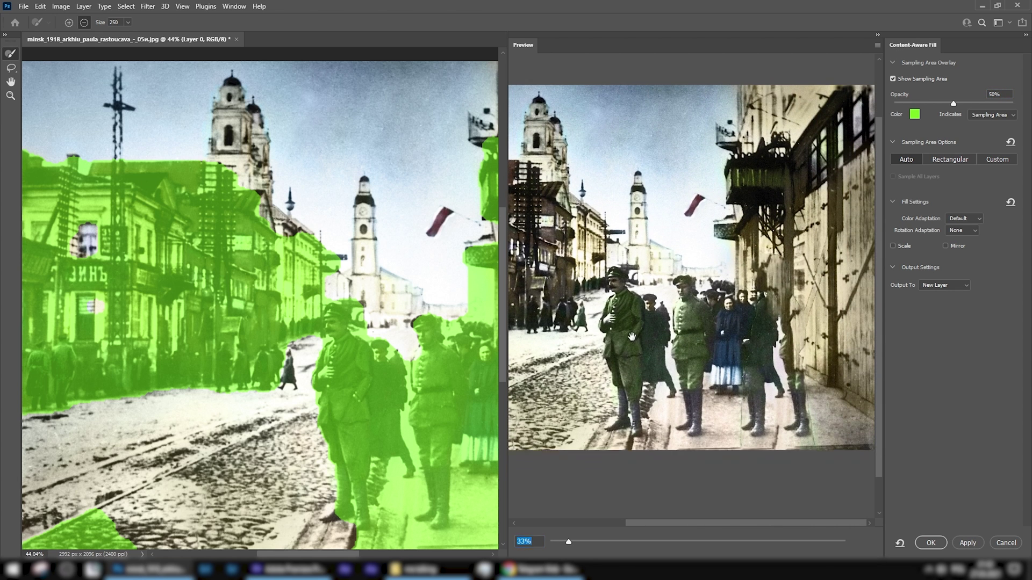
drag(569, 545, 577, 544)
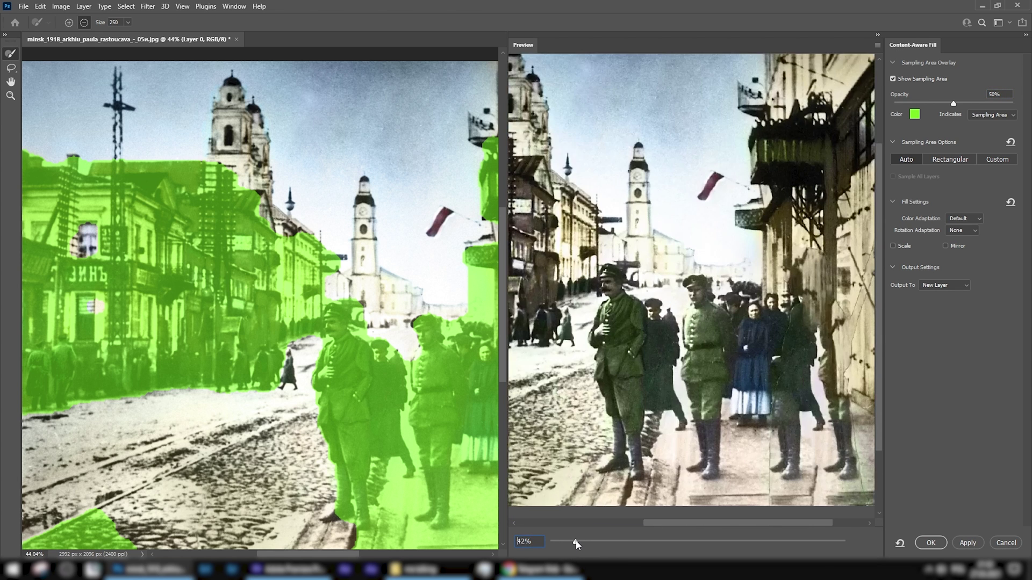
drag(726, 390, 641, 383)
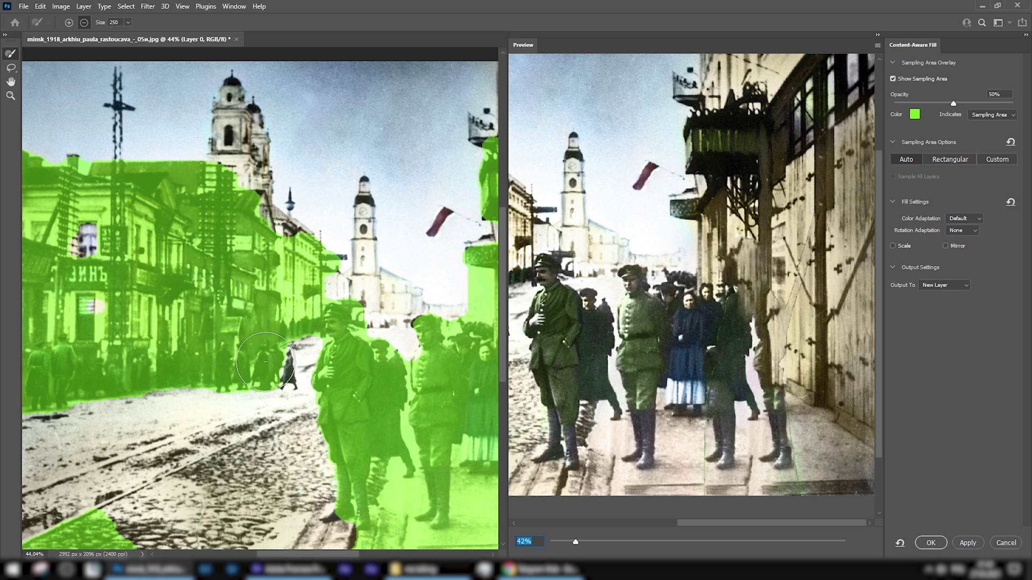
- Remove the two soldiers, the cobbled street and most of the buildings from the sampling area with a size 250 brush
drag(325, 329, 335, 355)
click(435, 349)
drag(434, 366, 428, 513)
mouse_move(373, 338)
mouse_down()
mouse_move(365, 389)
mouse_move(384, 352)
mouse_move(367, 429)
mouse_move(338, 444)
mouse_move(344, 479)
mouse_up()
drag(157, 530, 32, 539)
mouse_move(262, 371)
mouse_down()
mouse_move(315, 257)
mouse_move(265, 253)
mouse_move(236, 358)
mouse_move(210, 308)
mouse_move(244, 179)
mouse_move(183, 214)
mouse_move(166, 365)
mouse_move(170, 234)
mouse_move(150, 171)
mouse_move(114, 348)
mouse_move(84, 337)
mouse_move(86, 172)
mouse_up()
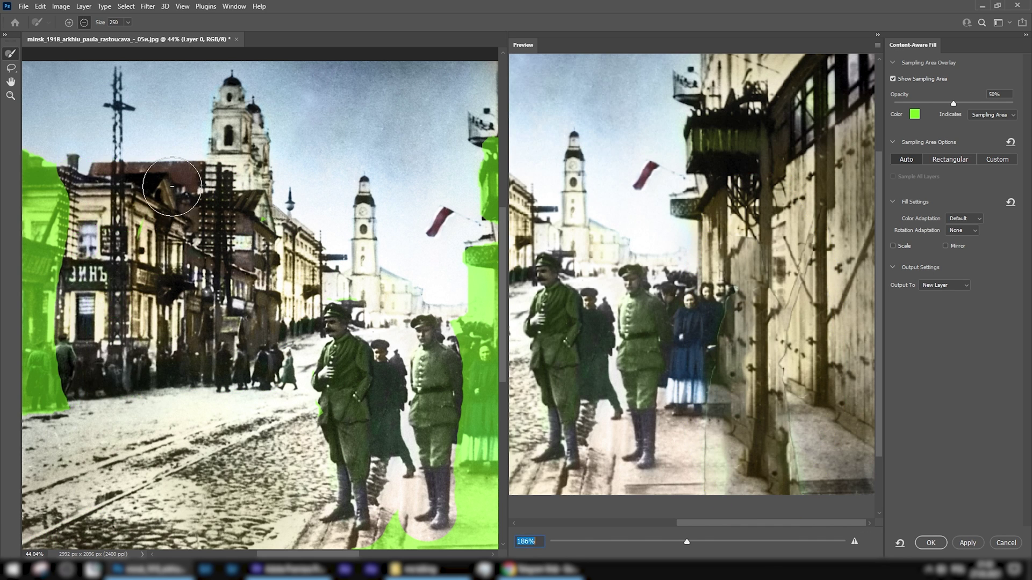
click(914, 114)
click(661, 307)
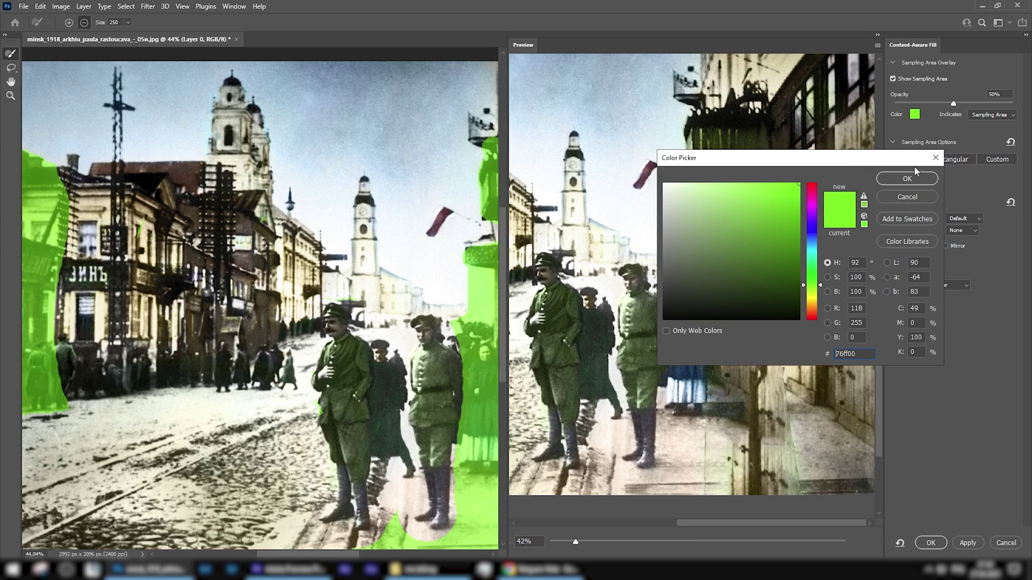
click(907, 196)
- Commit the refined content-aware fill to a new layer, and toggle that layer's visibility to compare the background with and without it
drag(461, 387, 202, 337)
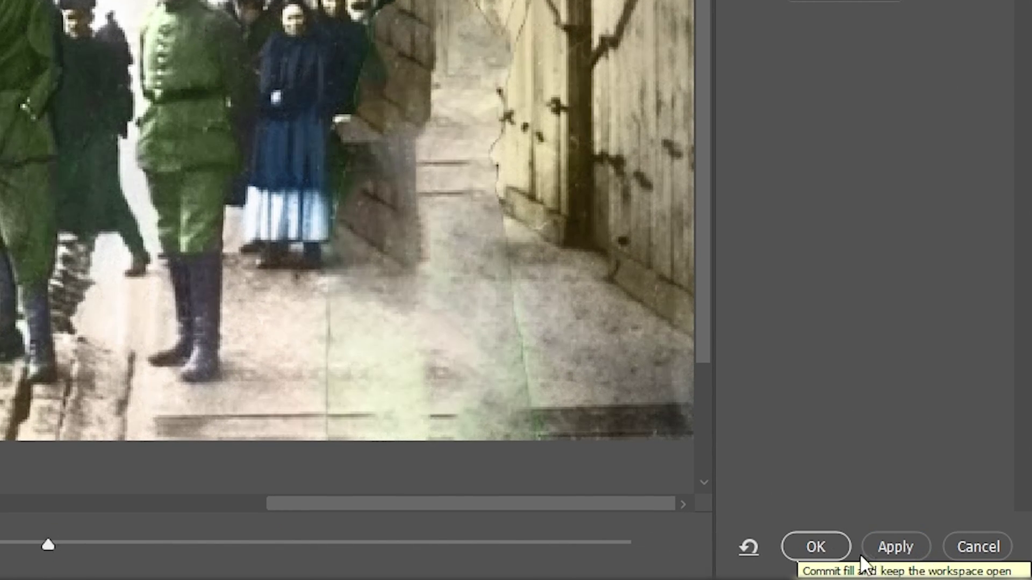
click(816, 547)
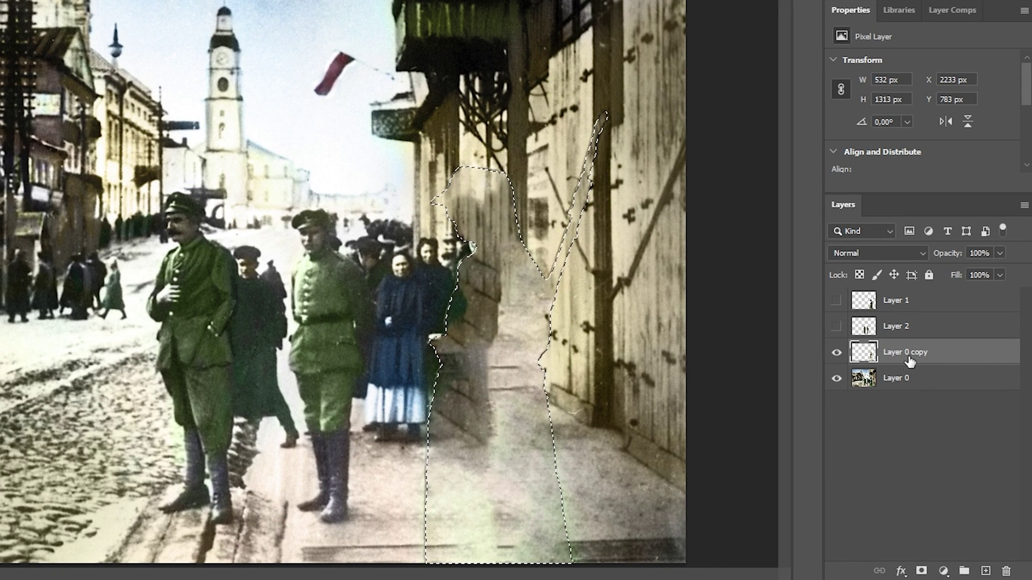
click(840, 356)
click(838, 355)
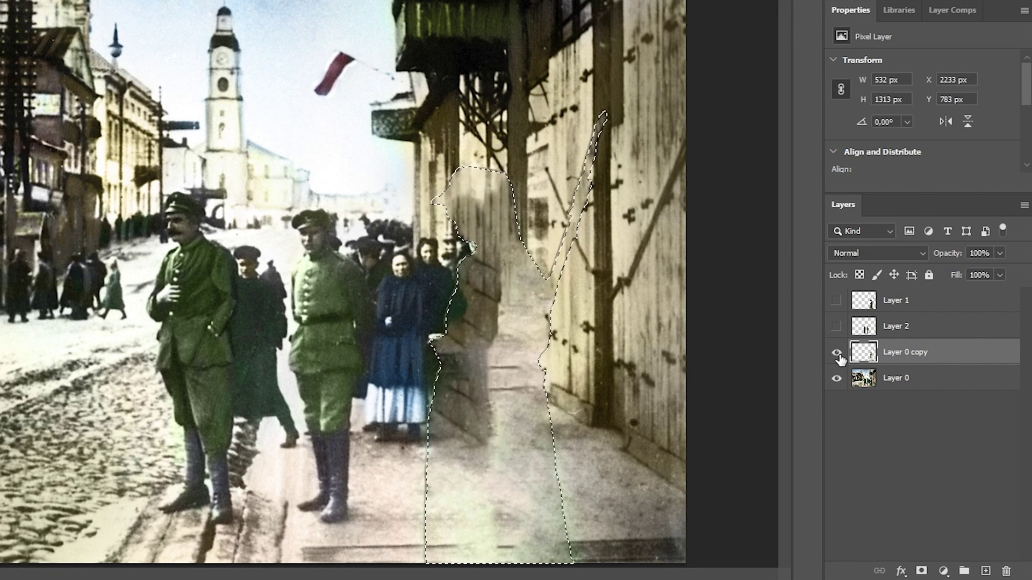
click(838, 354)
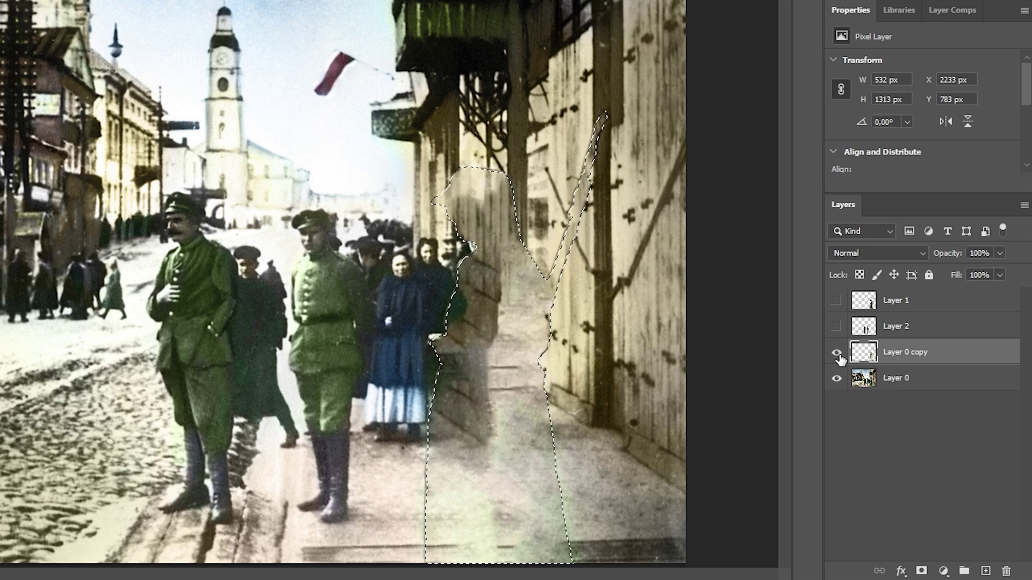
click(837, 355)
click(837, 355)
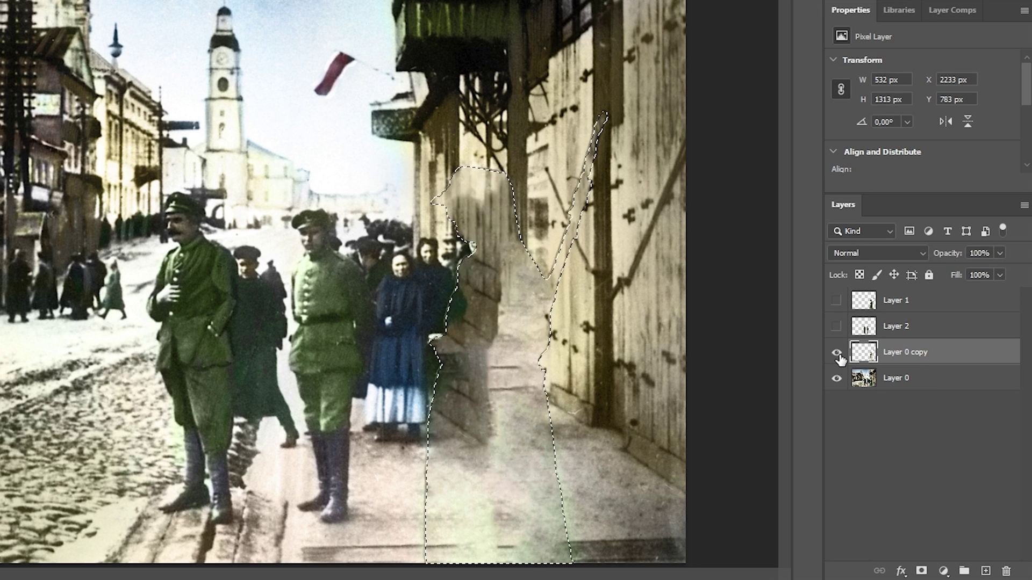
- Merge Layer 0 copy with Layer 0, and clear the selection
ctrl+click(912, 385)
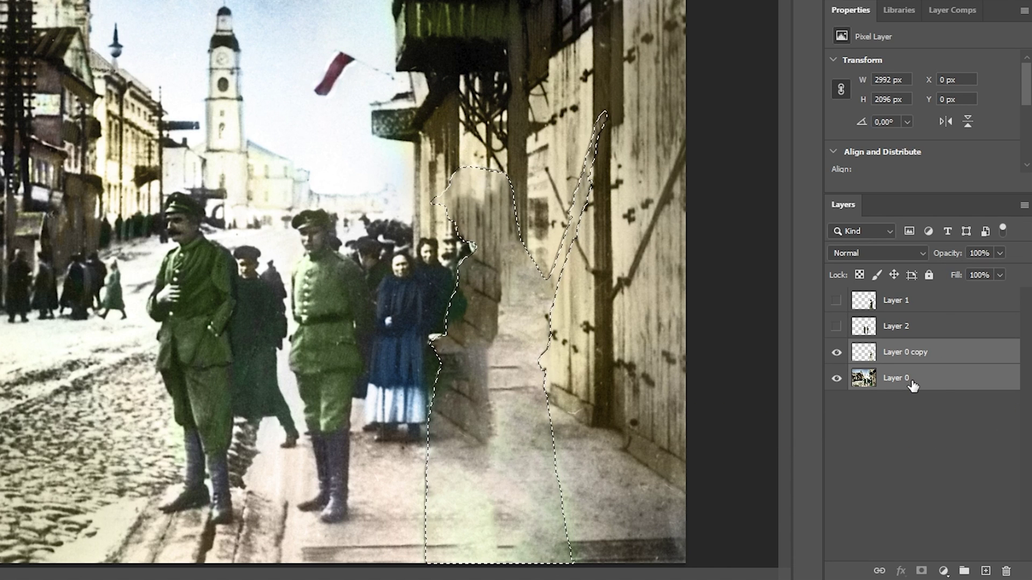
right_click(940, 378)
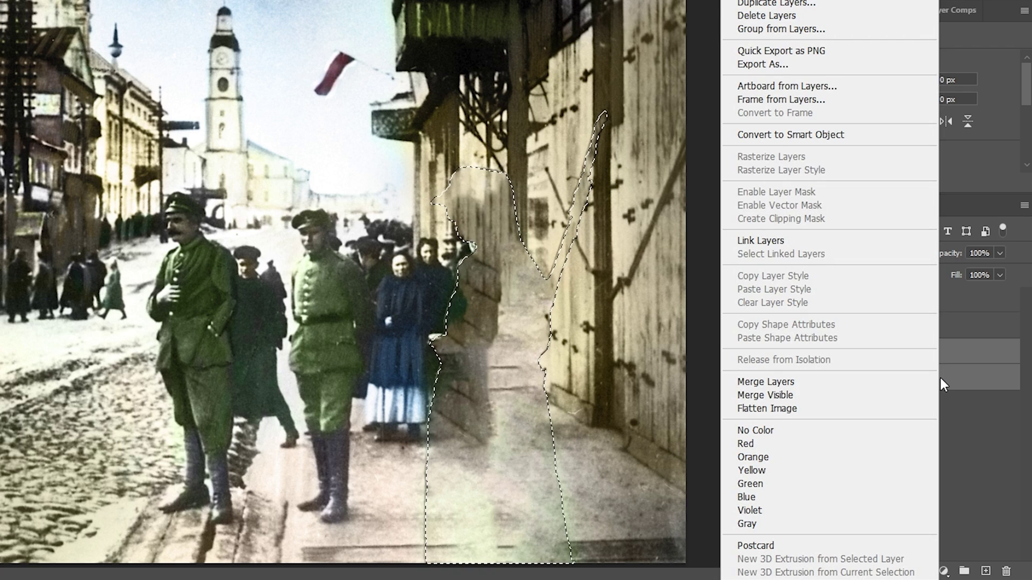
click(844, 381)
key(ctrl+d)
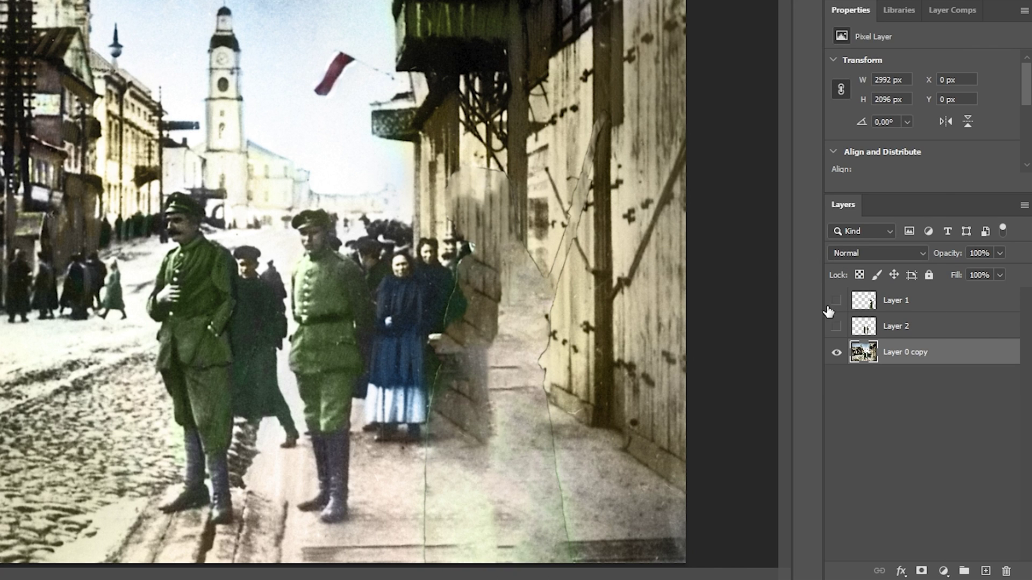
- Select the two soldiers on Layer 2, and show Layer 0 copy in place of that layer
click(836, 300)
click(830, 328)
click(836, 352)
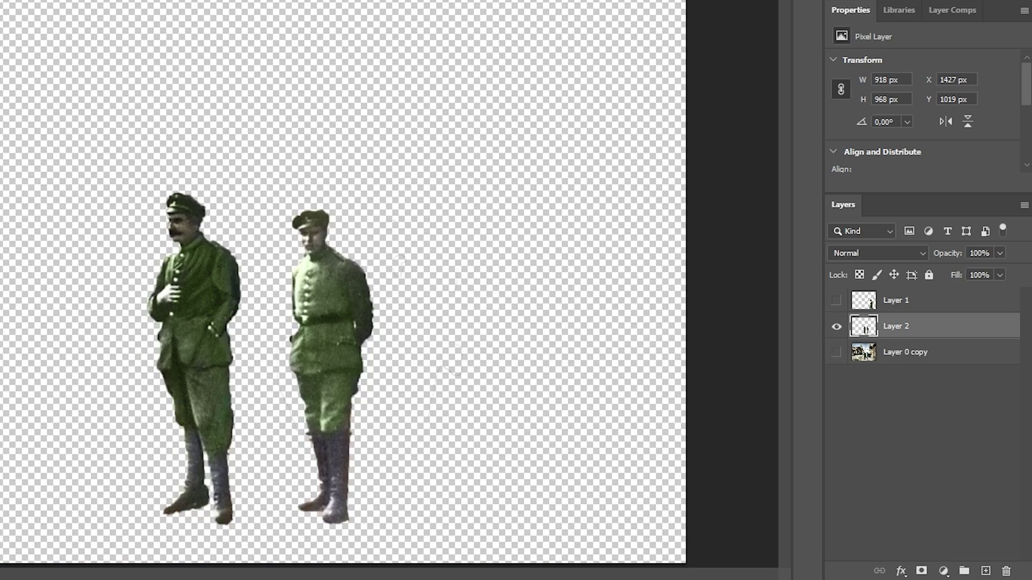
click(836, 328)
click(836, 352)
- Fill the two soldiers' area in the background with Content-Aware Fill, output to a new layer
right_click(208, 294)
click(236, 215)
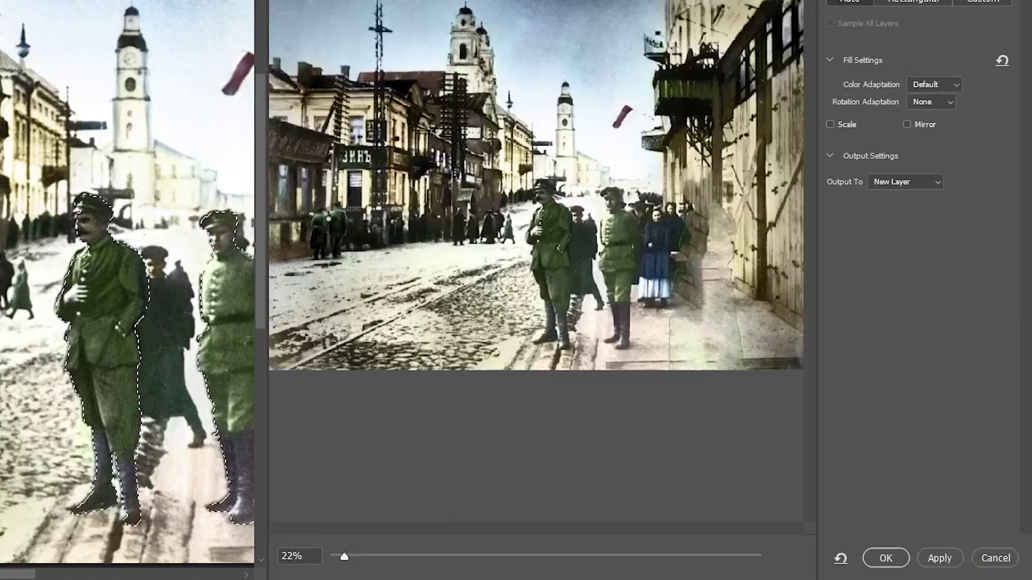
scroll(115, 92, right, 5)
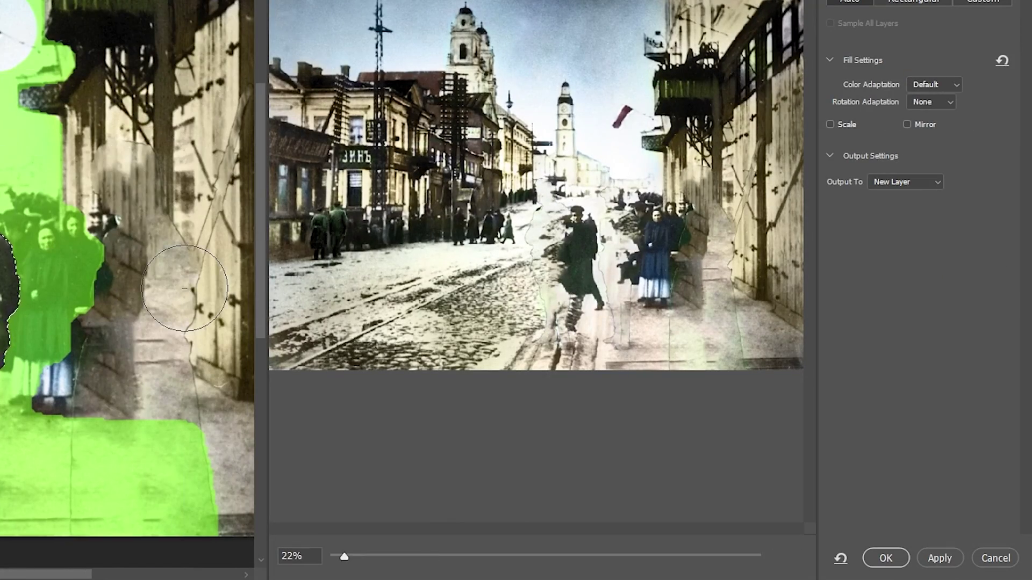
click(886, 558)
- Merge Layer 0 copy 2 with Layer 0 copy, and deselect the two soldiers' outlines
shift+click(917, 379)
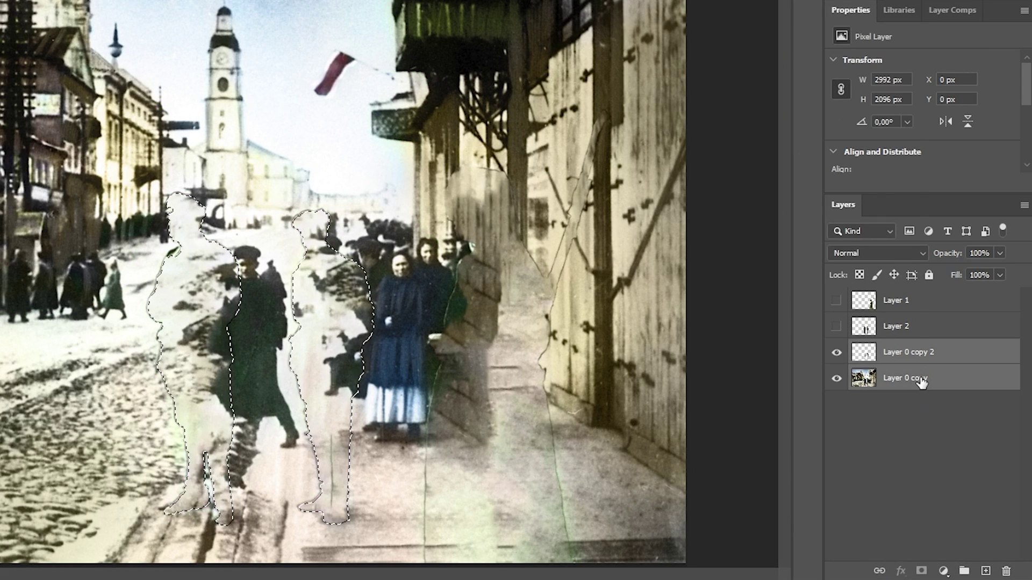
right_click(917, 378)
click(850, 385)
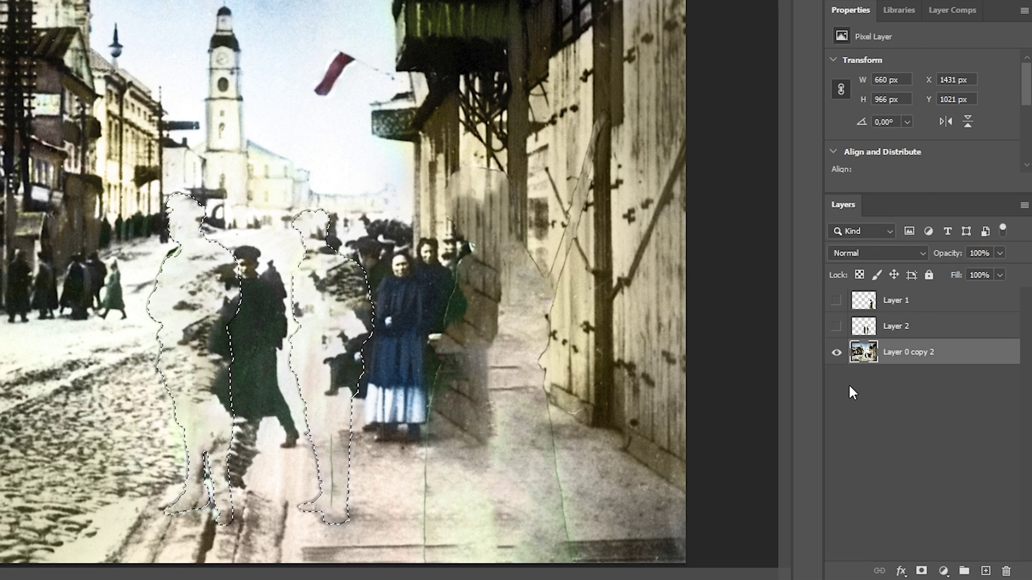
right_click(360, 313)
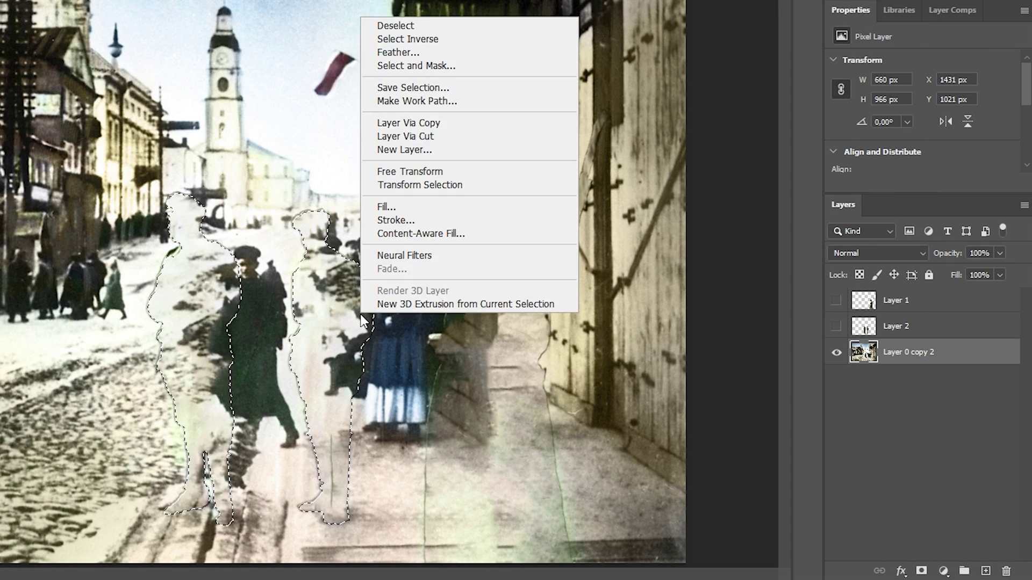
click(430, 25)
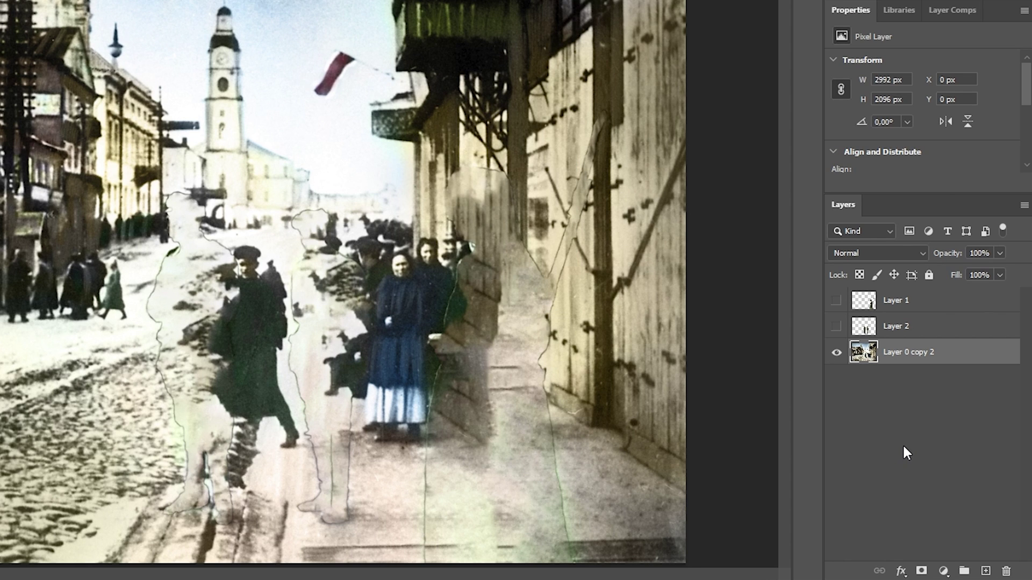
- Toggle the visibility of Layer 2 and Layer 1 to compare the soldier cutouts with the filled background
click(836, 326)
click(837, 300)
click(837, 301)
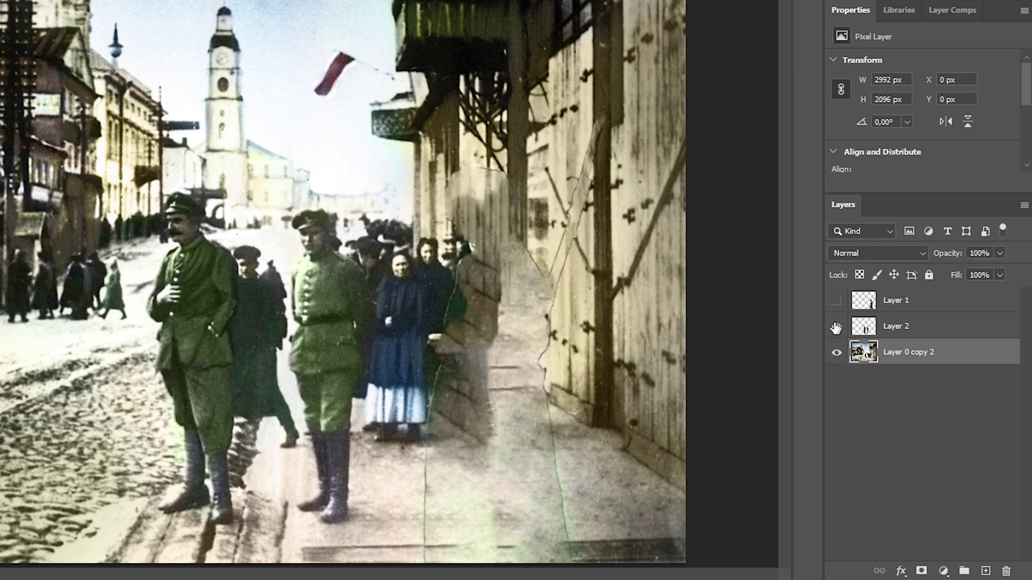
click(836, 328)
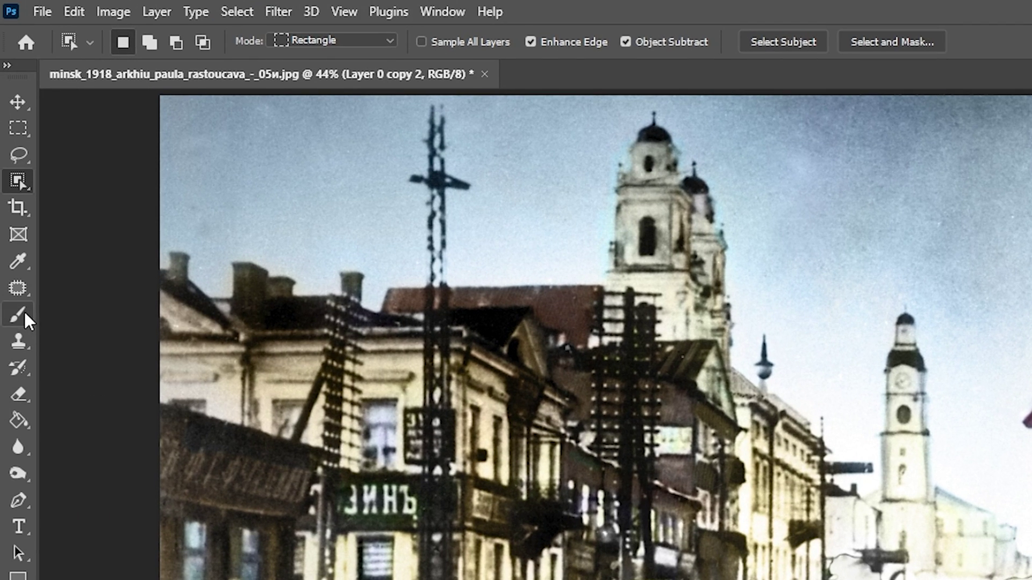
- Paint over the fill outlines left by the two soldiers' legs on the street and pavement with the Clone Stamp Tool
click(21, 315)
right_click(27, 318)
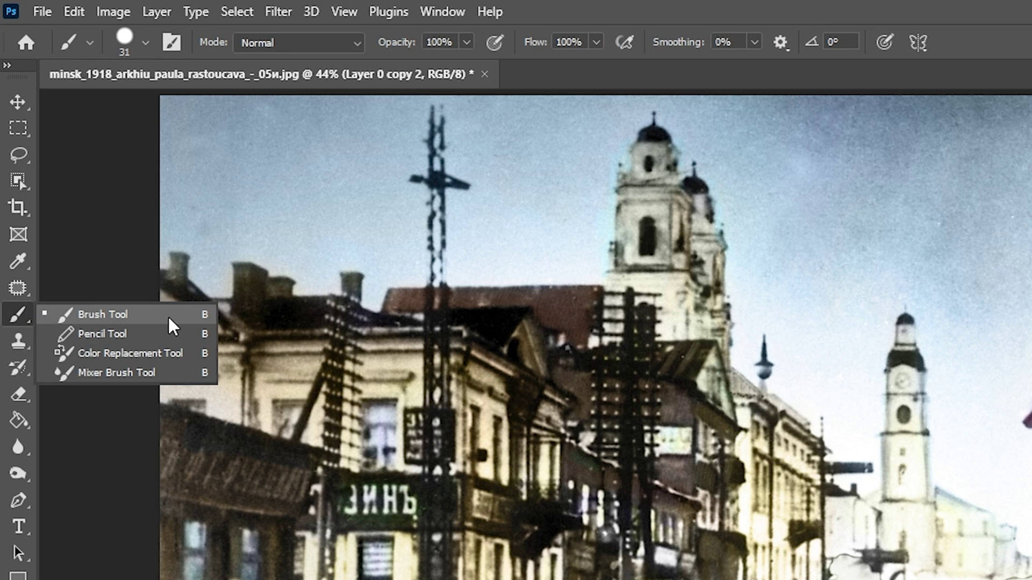
click(18, 341)
right_click(18, 341)
click(126, 349)
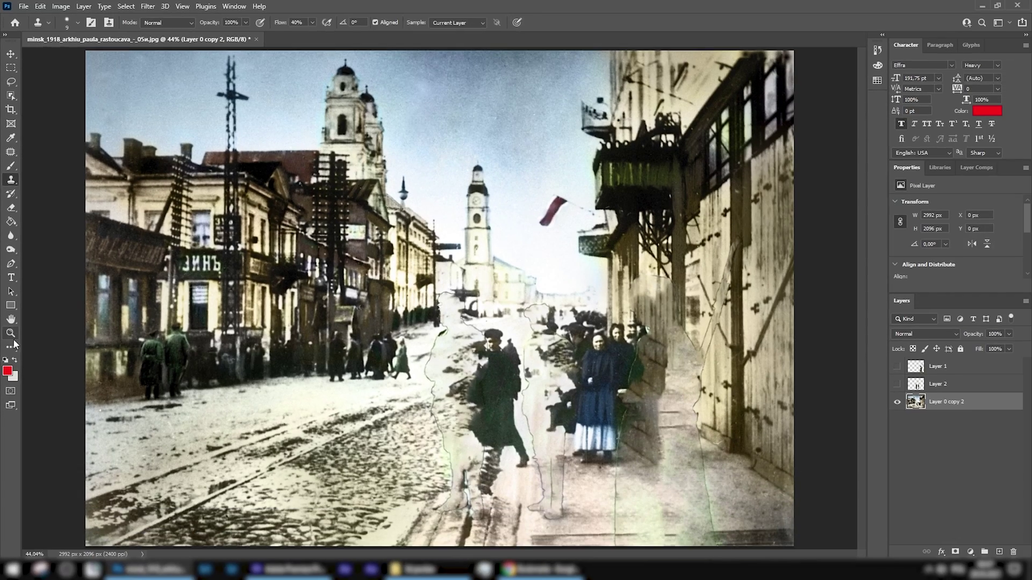
click(12, 402)
drag(438, 469, 524, 475)
key(s)
scroll(618, 376, down, 3)
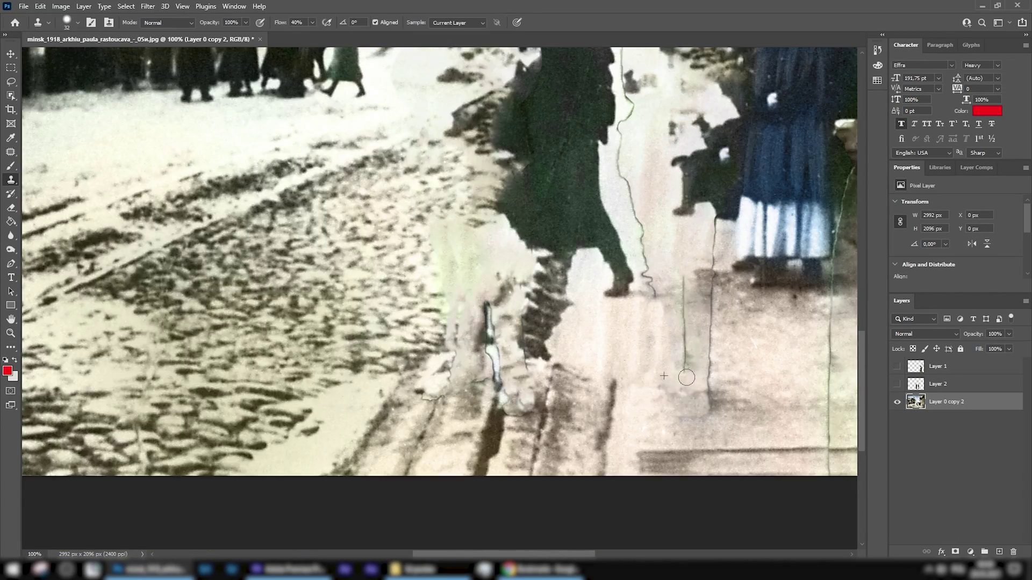
scroll(684, 373, up, 4)
scroll(684, 373, down, 2)
scroll(684, 373, right, 3)
scroll(503, 276, down, 3)
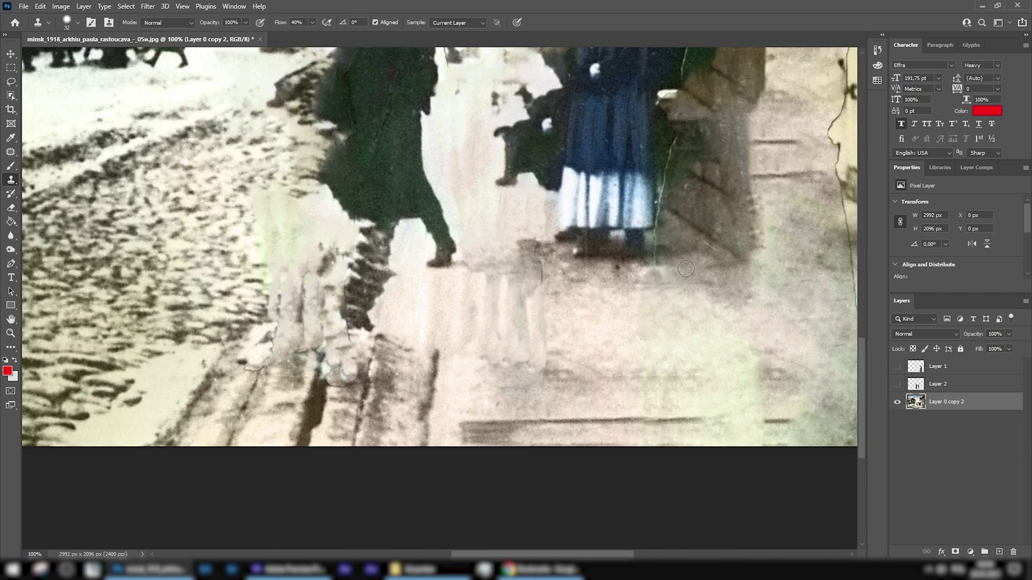
- Clone over the fill seams around the helmeted soldier's former silhouette on the pavement and wooden wall
scroll(503, 275, right, 5)
scroll(503, 275, up, 5)
scroll(503, 275, right, 2)
scroll(503, 276, down, 3)
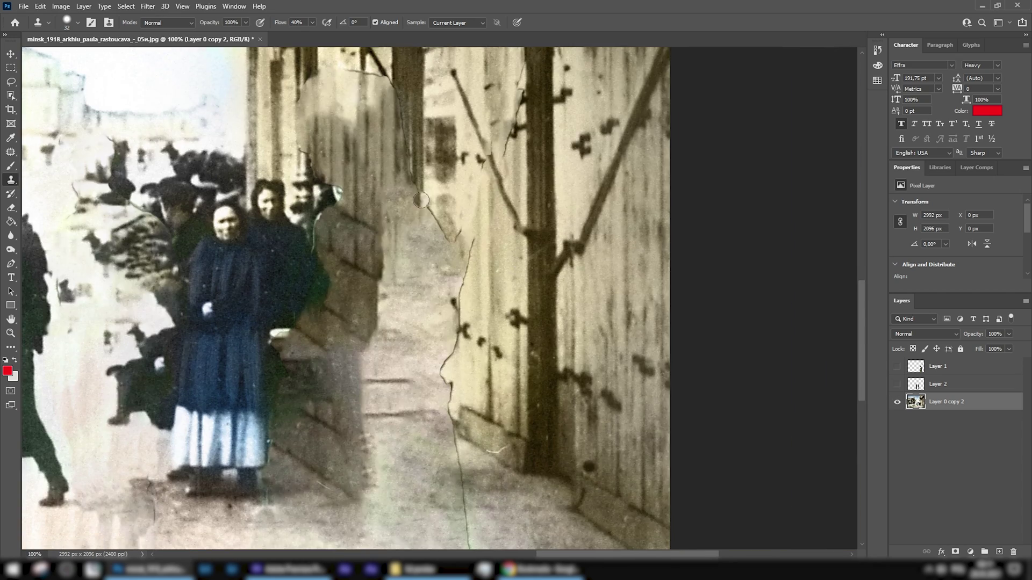
scroll(437, 500, down, 3)
scroll(438, 500, right, 2)
scroll(301, 376, up, 5)
scroll(301, 377, right, 2)
- Show Layer 2 and Layer 1 over the retouched background
click(897, 384)
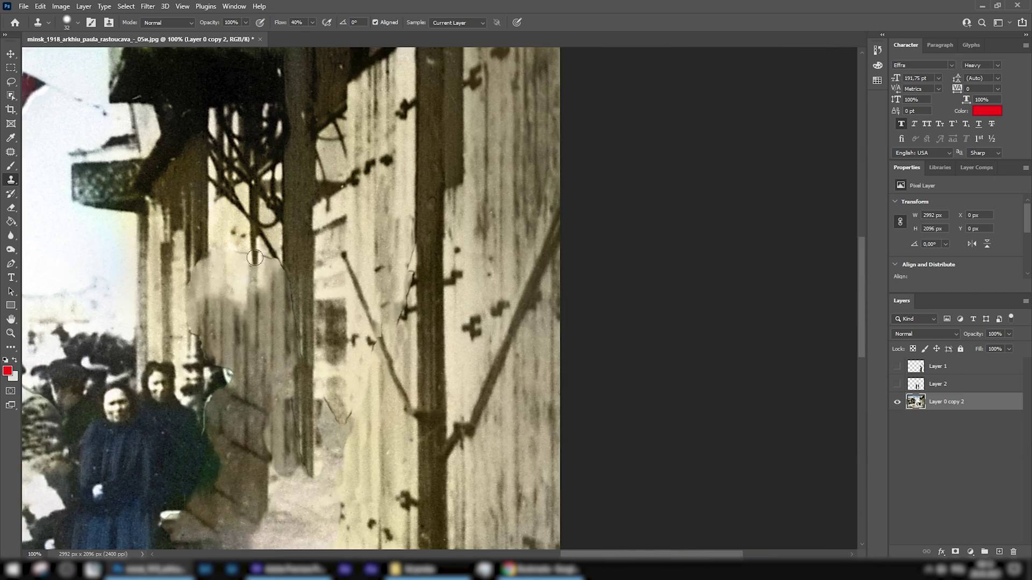
scroll(215, 323, up, 2)
scroll(215, 323, left, 1)
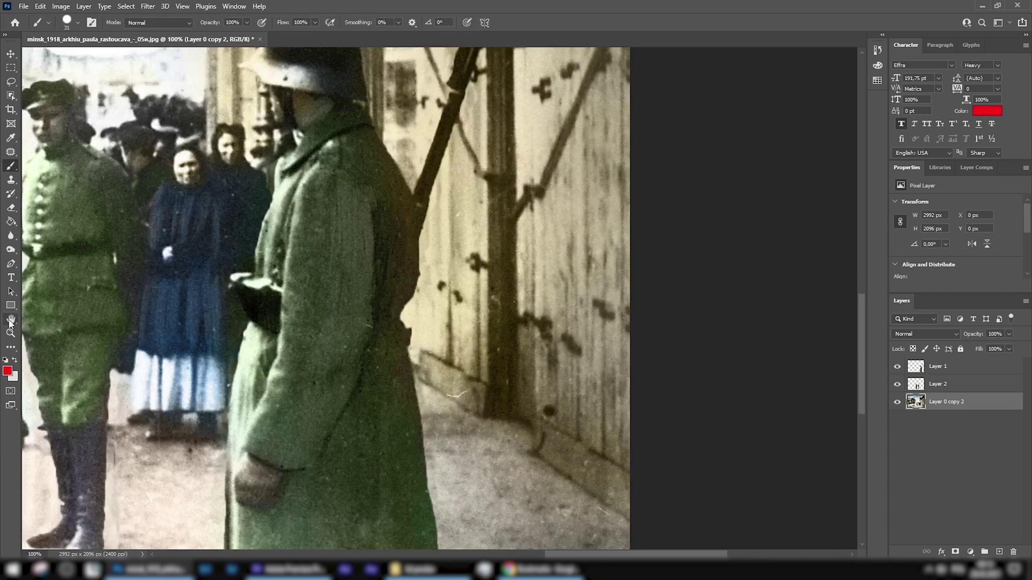
- Fit the whole photo in view and toggle Layer 1 and Layer 2 to compare the soldiers with the retouched background
key(ctrl+0)
click(897, 366)
click(897, 383)
click(897, 383)
click(897, 366)
- Save the layered image as photo.psd in Photoshop format in the parallax folder, keeping its layers
click(24, 6)
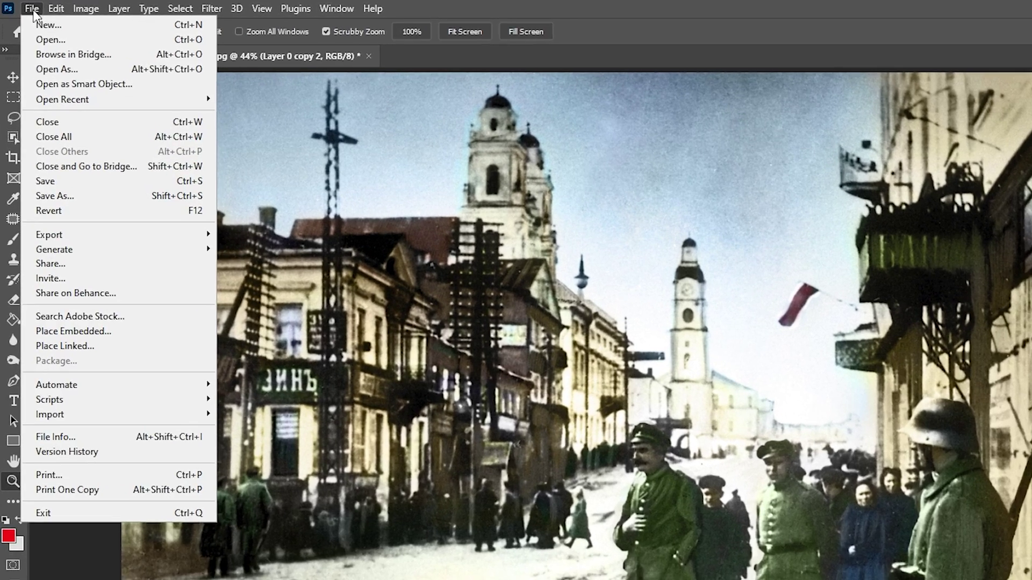
click(62, 154)
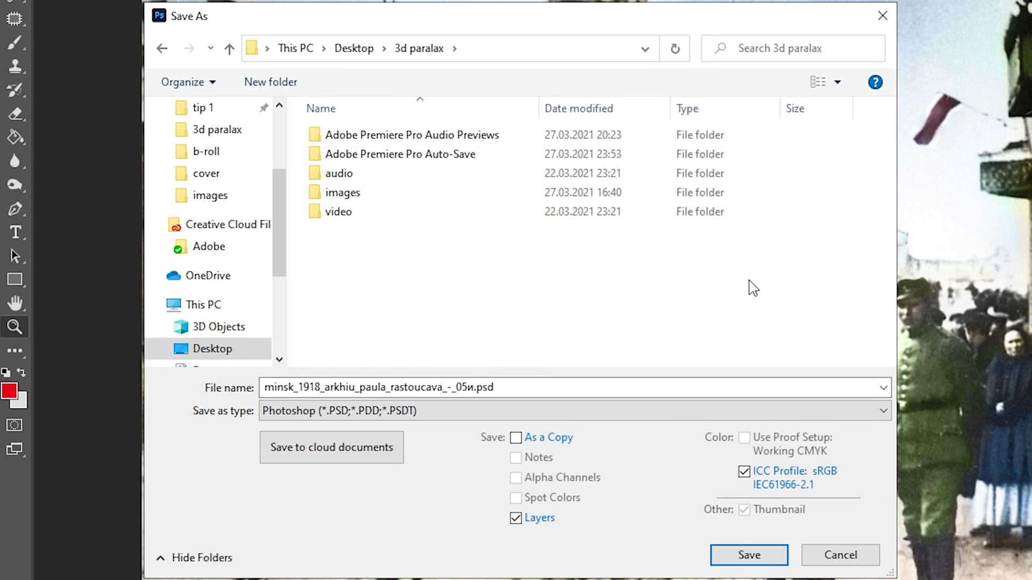
text(photo)
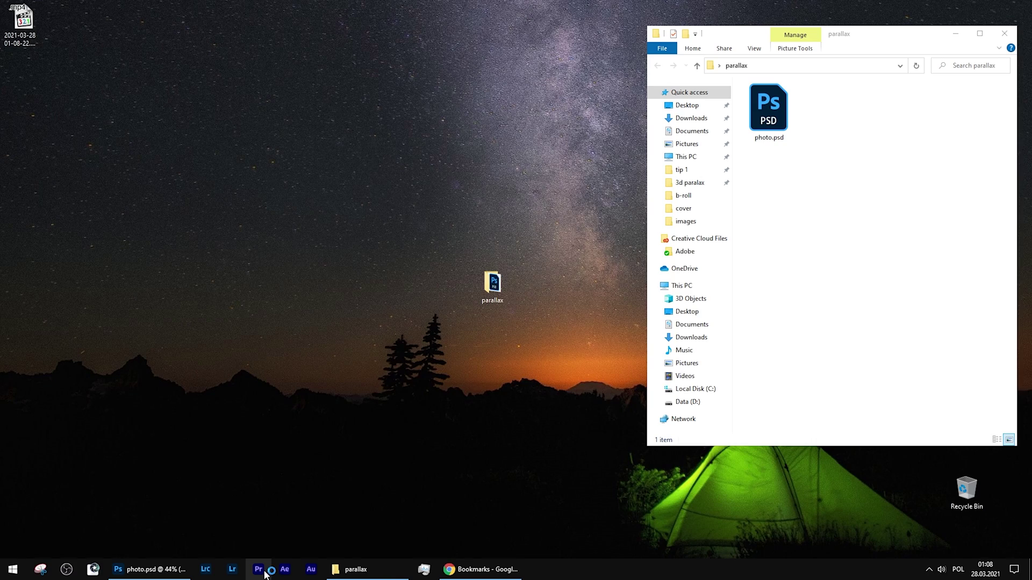
- Switch to Premiere Pro and create a new project called parallax in the desktop's parallax folder
click(262, 570)
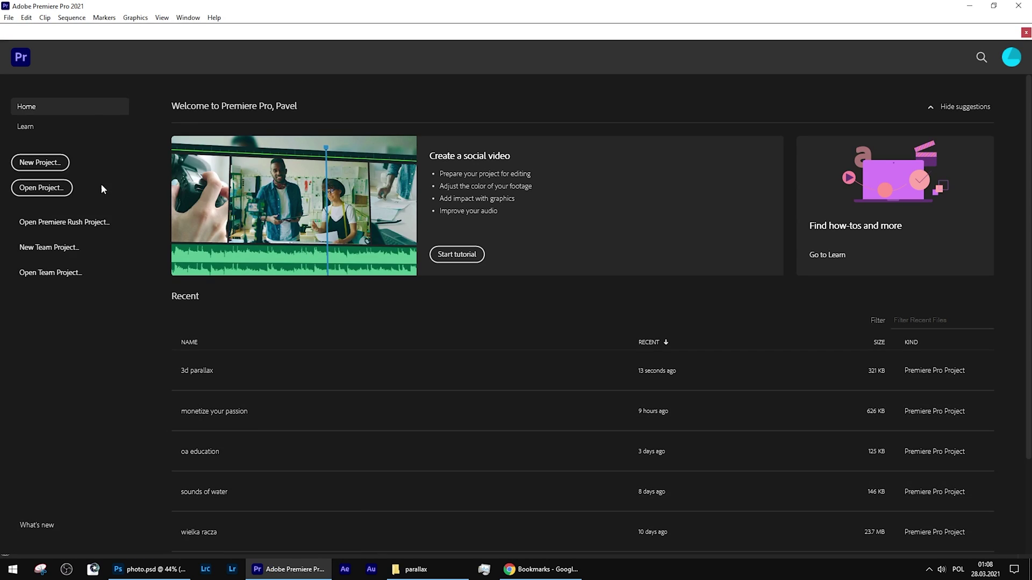
click(62, 161)
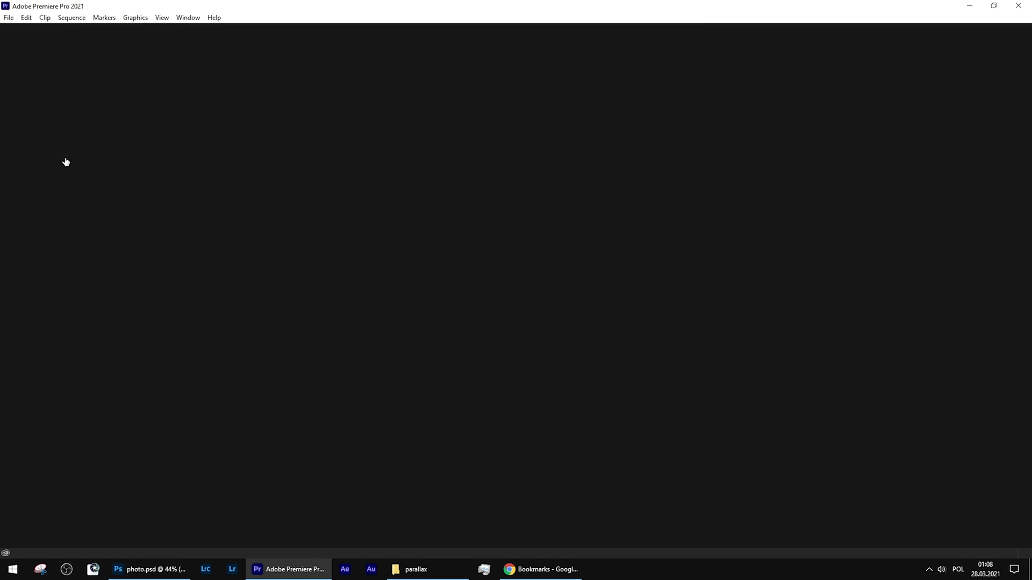
click(676, 131)
click(699, 537)
click(640, 436)
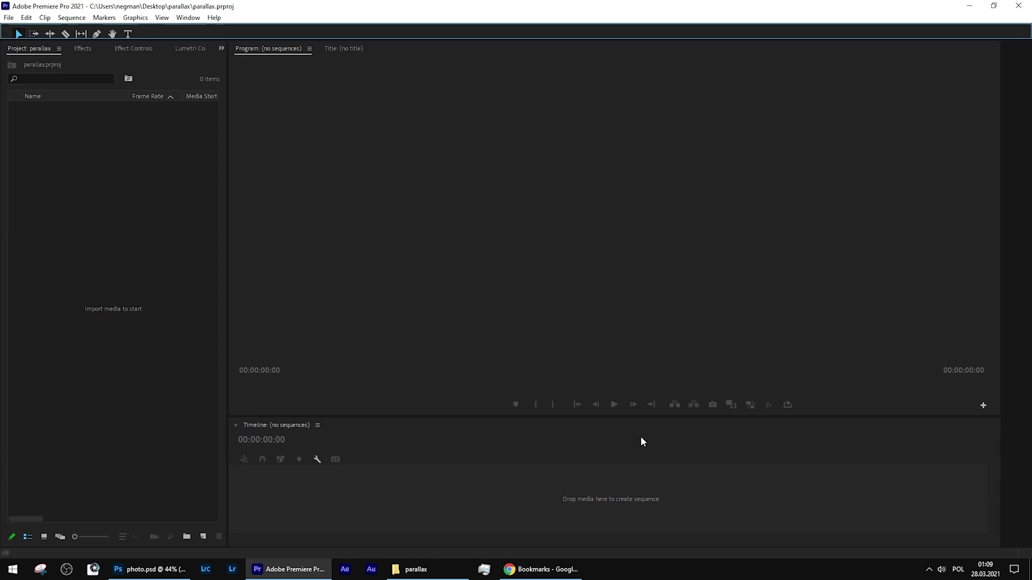
- Import photo.psd from the parallax folder into the project as Individual Layers at document size
click(425, 569)
click(837, 128)
drag(836, 128, 99, 172)
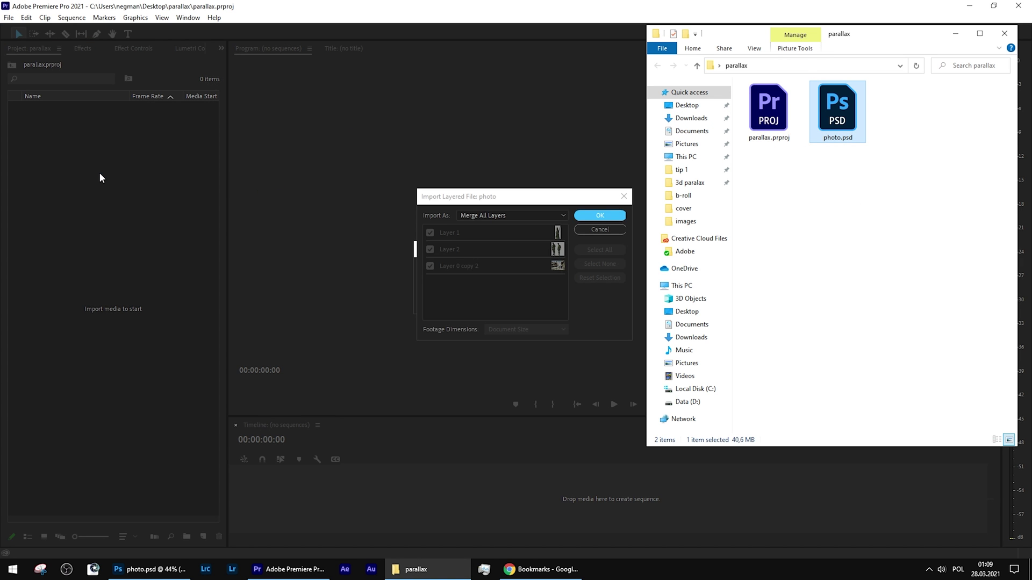
drag(554, 196, 455, 172)
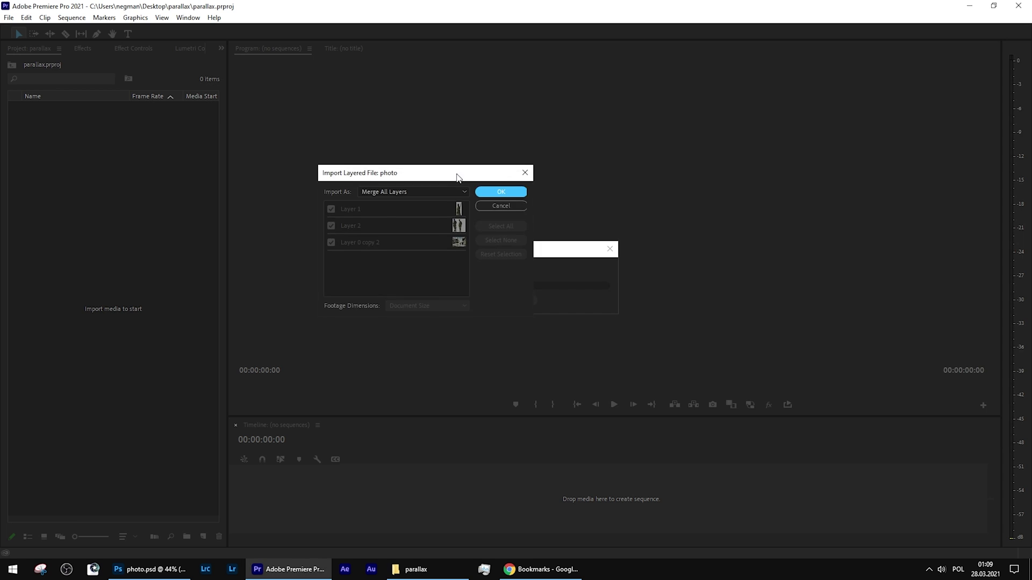
click(492, 189)
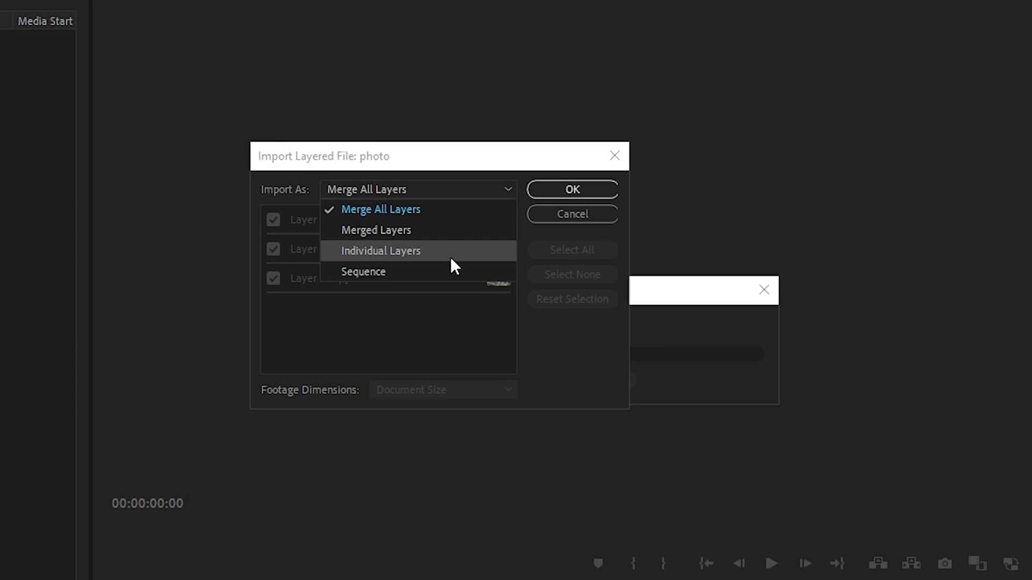
click(452, 253)
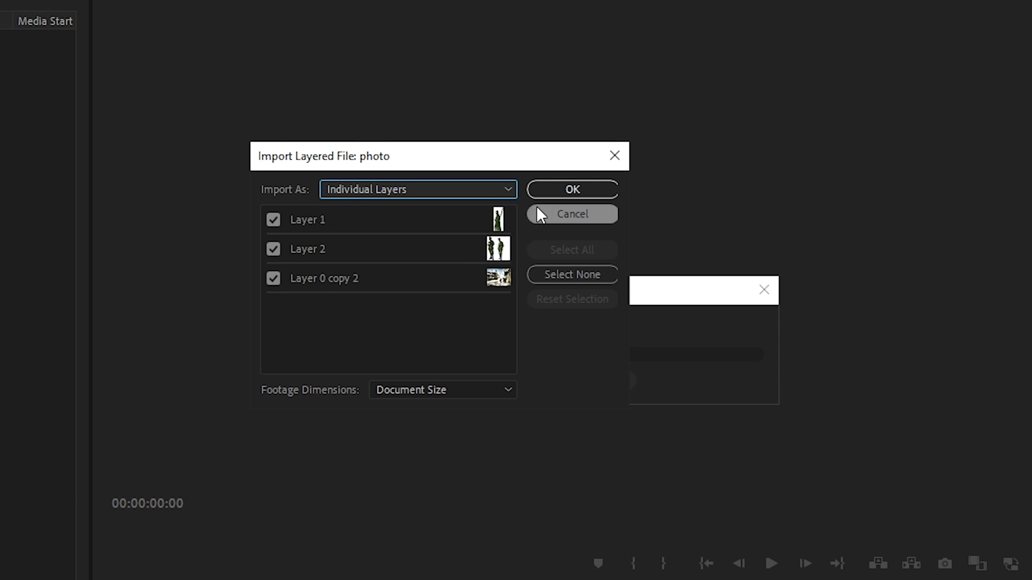
click(593, 193)
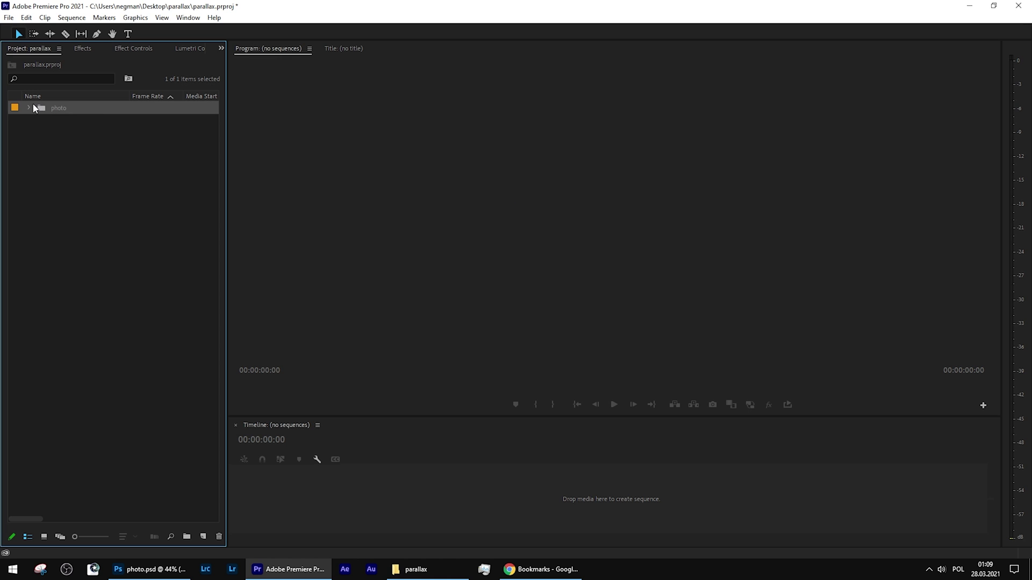
- Expand the imported photo bin, create a sequence from its three layers, and enlarge the timeline area
click(30, 108)
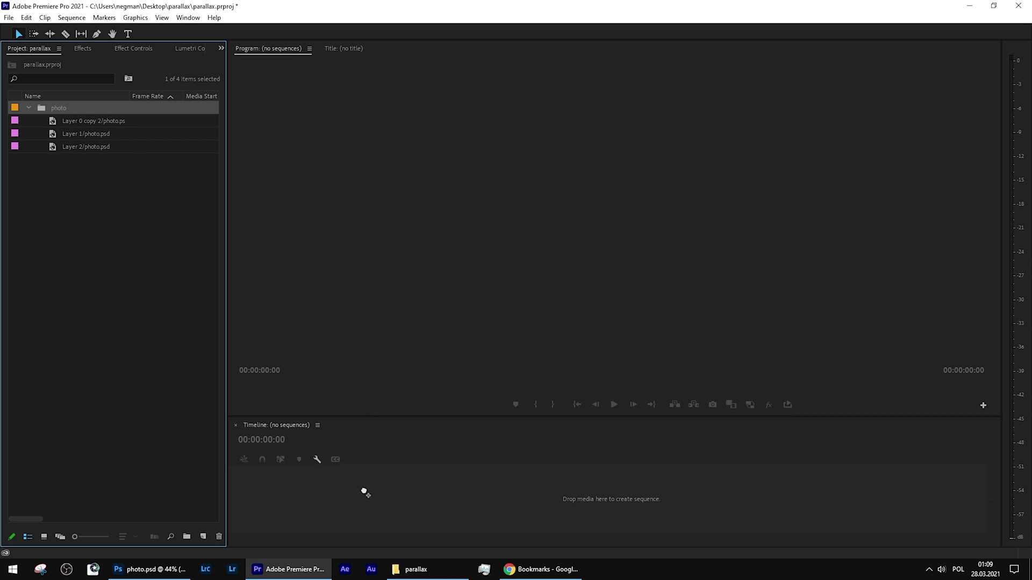
drag(365, 493, 365, 494)
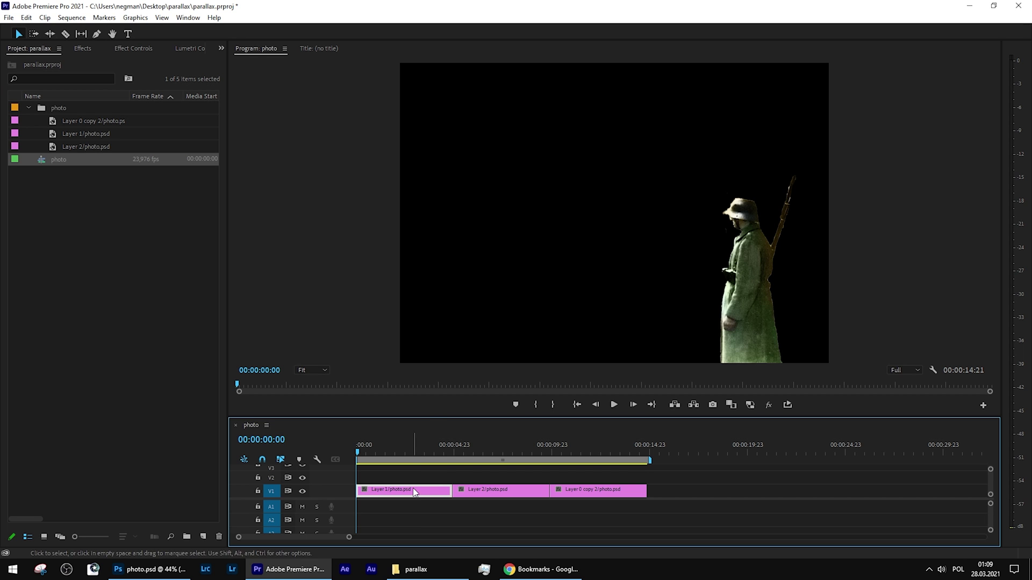
drag(427, 417, 424, 335)
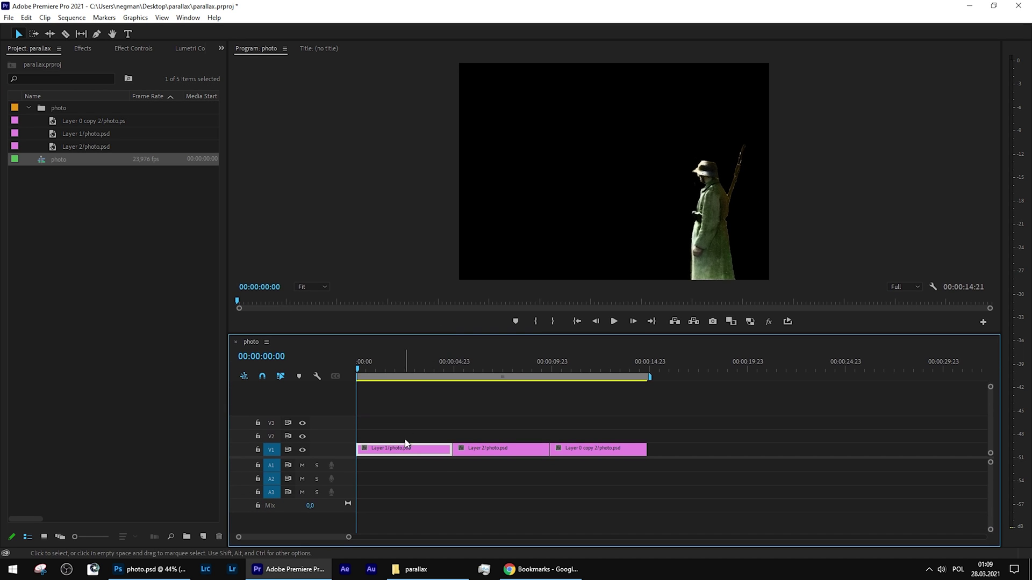
- Stack the clips at the sequence start with Layer 1 on V3, Layer 2 on V2 and Layer 0 copy 2 on V1
drag(404, 448, 404, 423)
drag(474, 449, 385, 437)
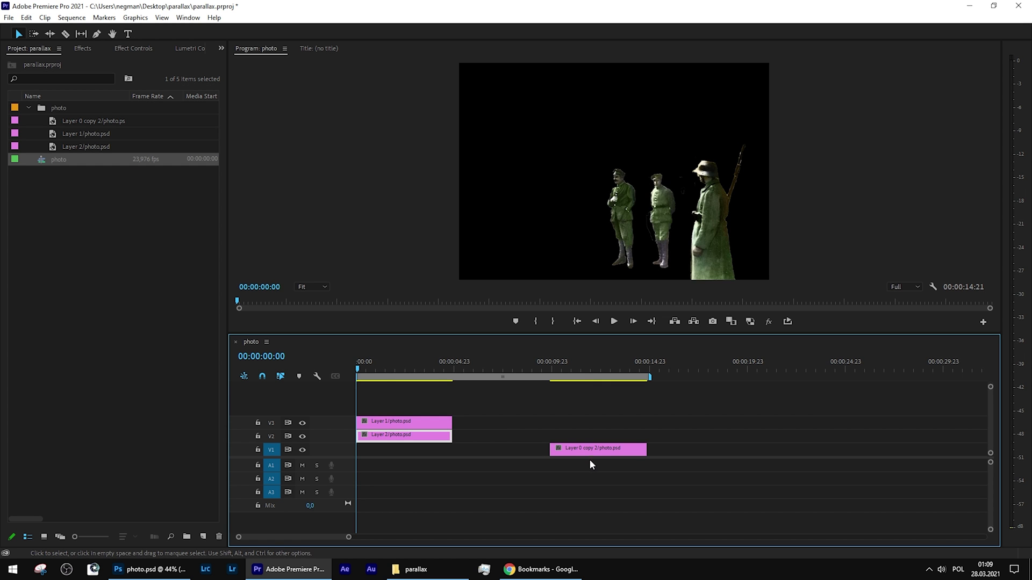
drag(595, 456, 402, 461)
- Rename the V3 clip soldier, the V2 clip officers and the V1 clip background
drag(349, 537, 668, 534)
right_click(519, 425)
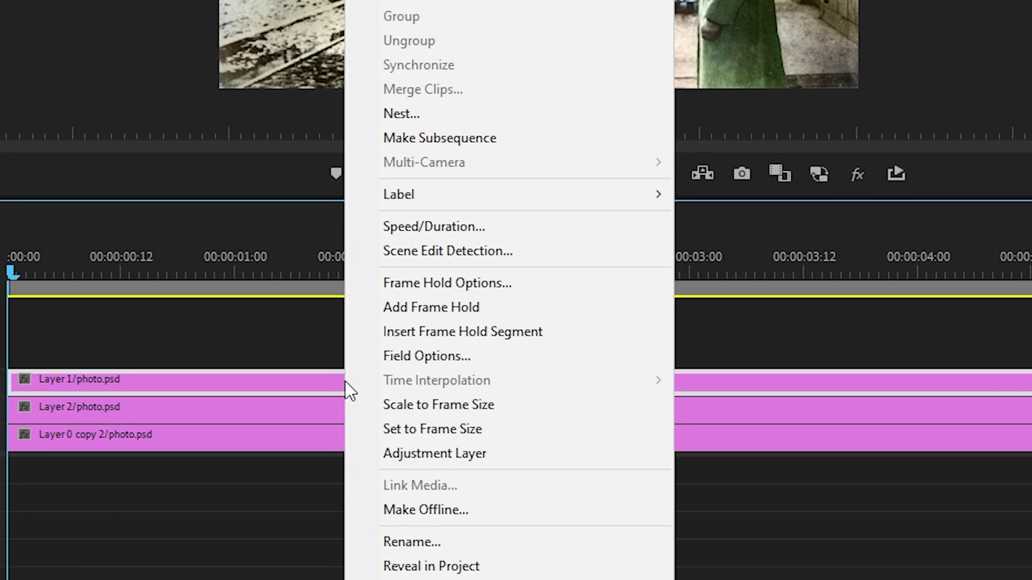
click(411, 542)
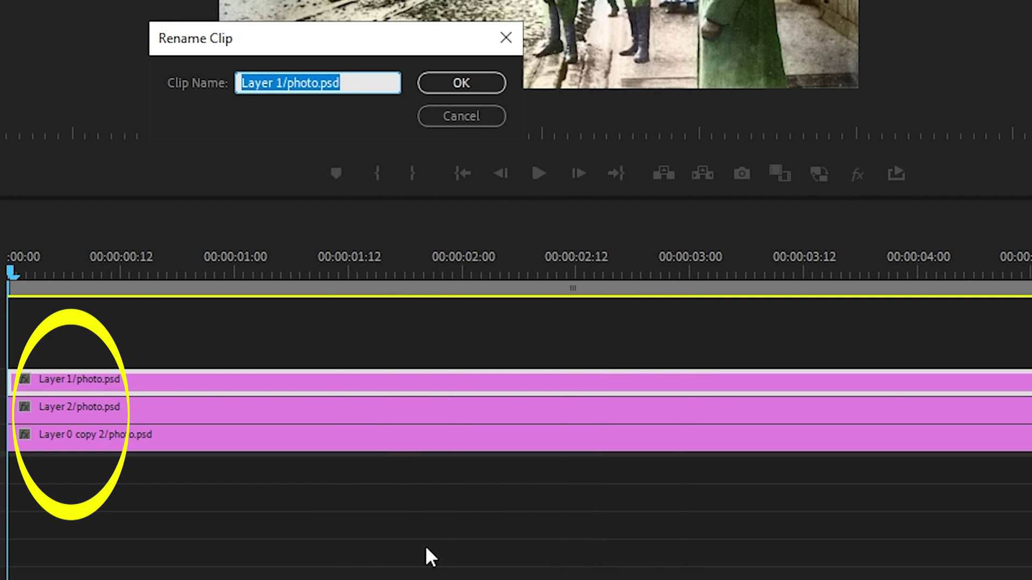
text(sol)
key(Return)
right_click(473, 406)
click(505, 541)
text(officers)
key(Return)
right_click(537, 433)
click(597, 541)
text(background)
key(Return)
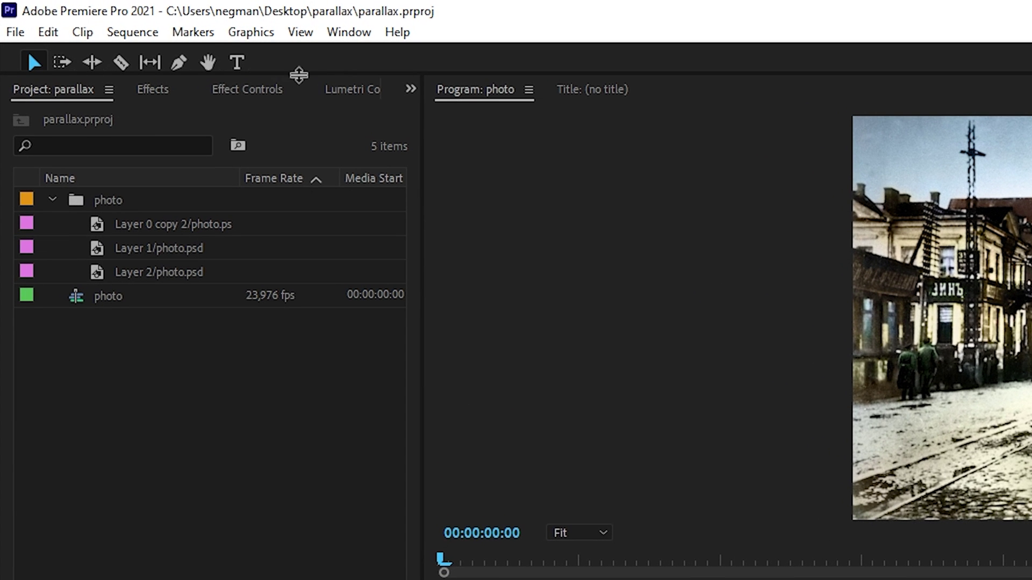
- Set the sequence frame size to 3840 horizontal by 2160 vertical and accept the change
click(139, 31)
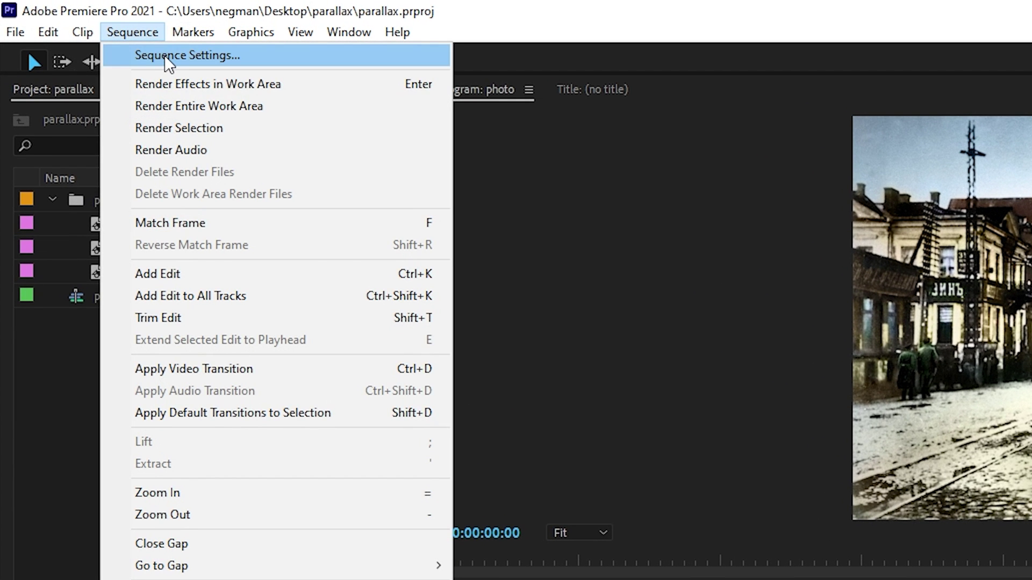
click(279, 64)
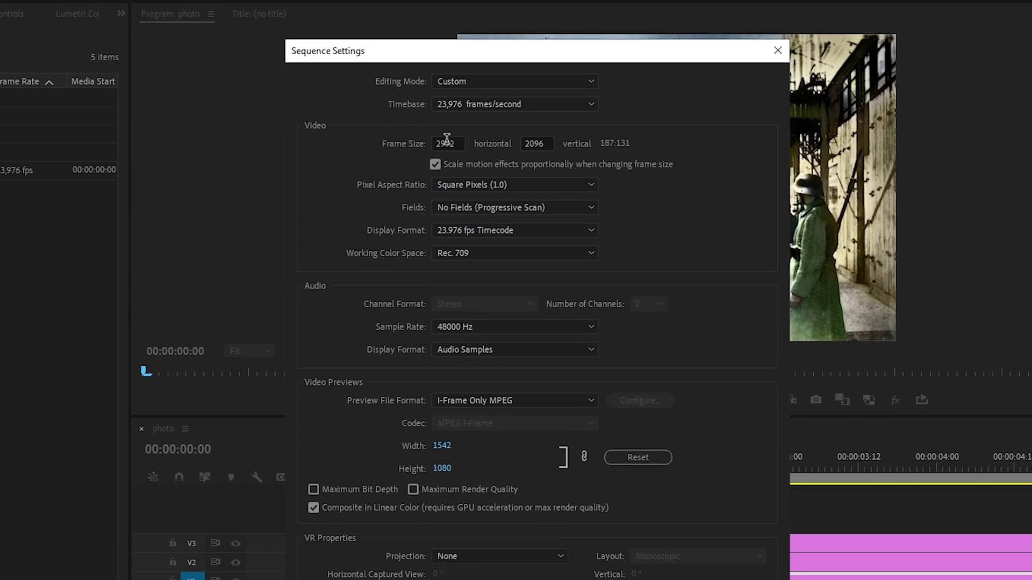
double_click(447, 142)
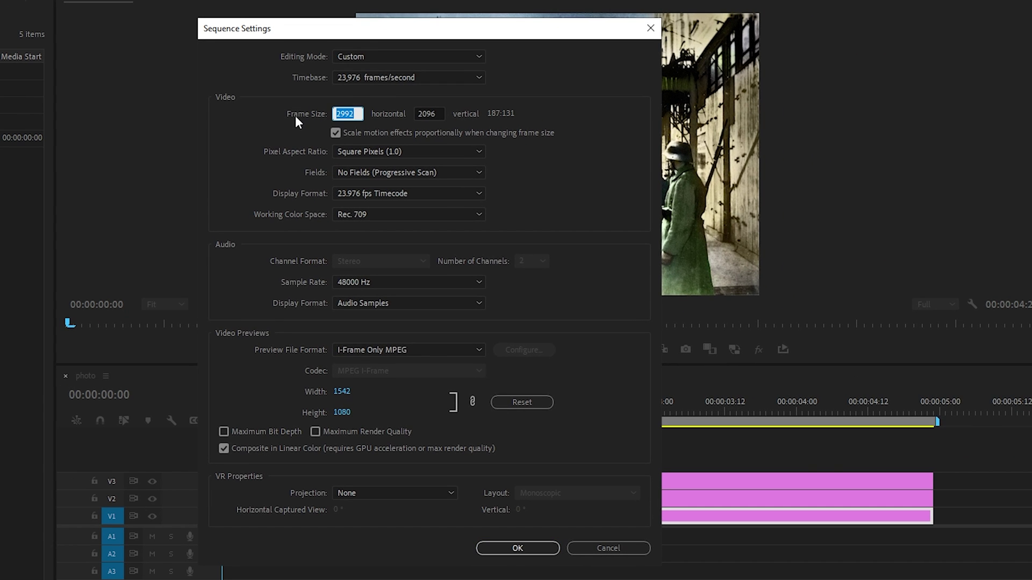
text(3840)
key(Tab)
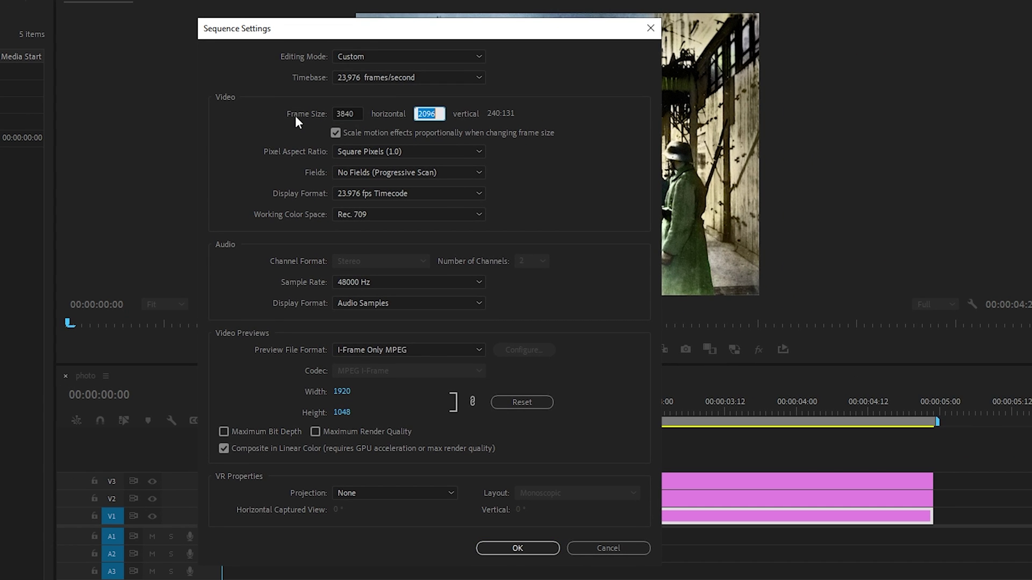
text(216)
click(534, 548)
click(493, 317)
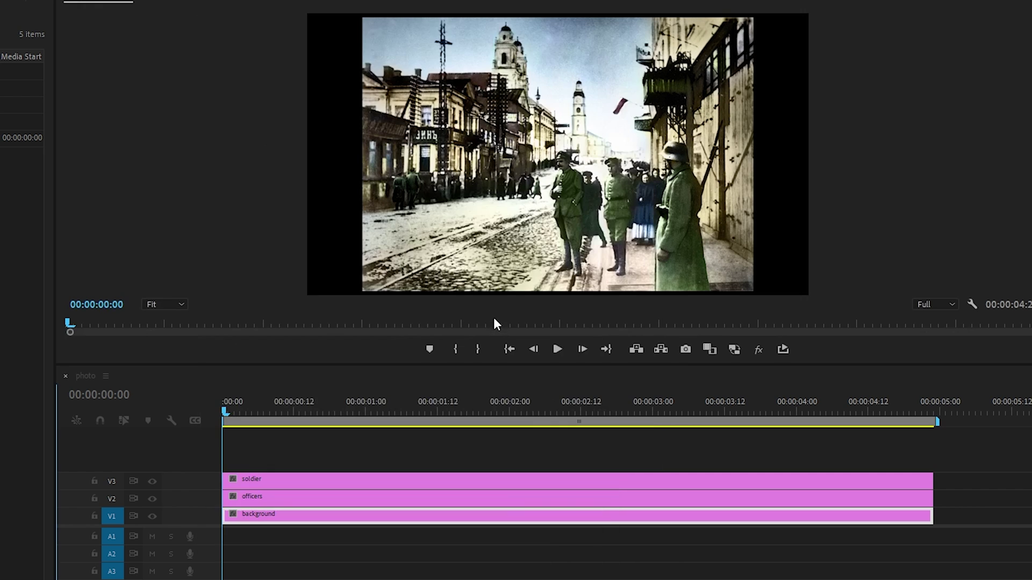
- Apply Scale to Frame Size to the soldier, officers and background clips together
drag(246, 457, 330, 542)
right_click(457, 484)
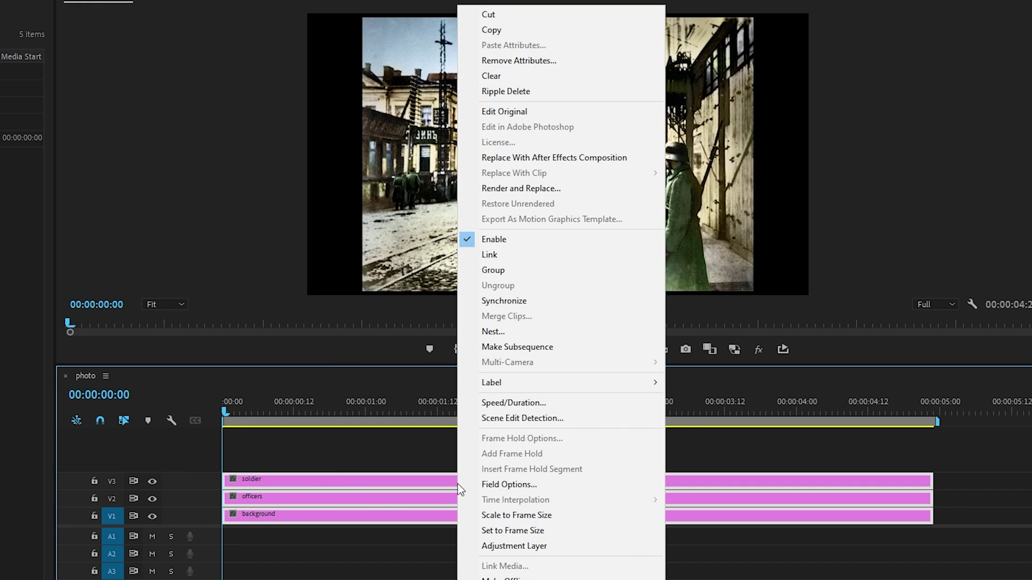
click(512, 517)
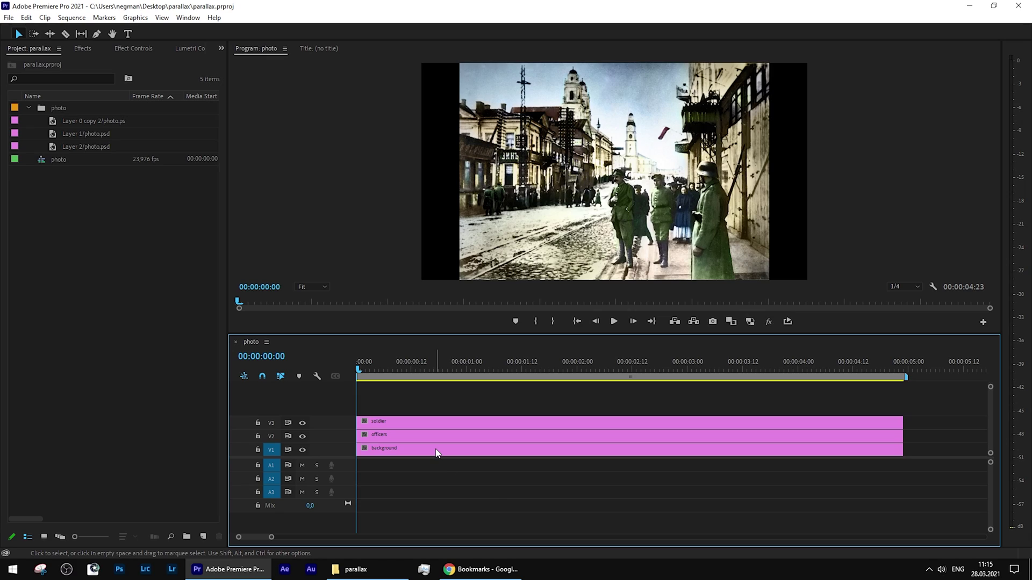
- Find the Distort Transform effect and apply it to the soldier, officers and background clips
click(437, 451)
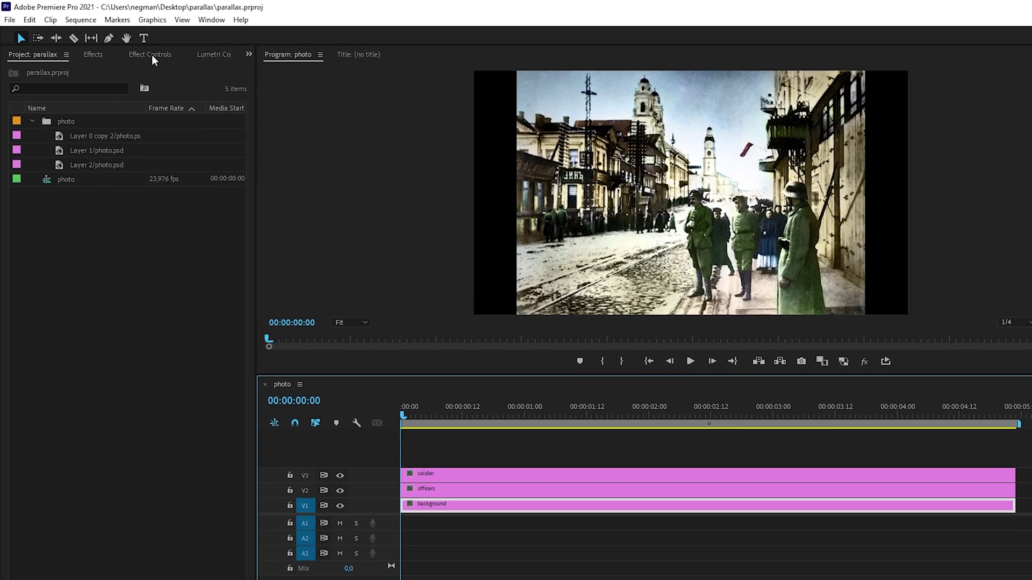
click(134, 48)
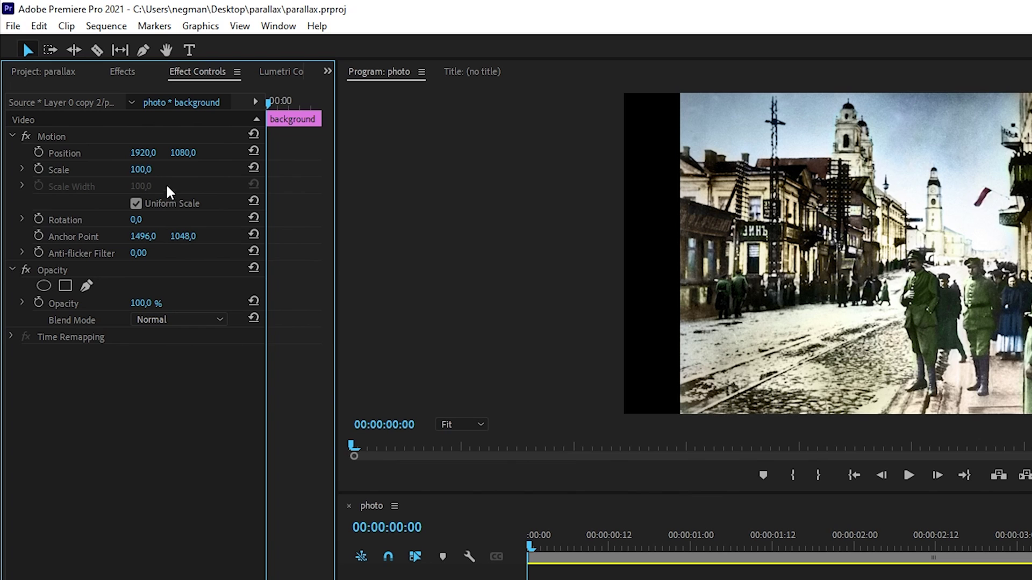
click(134, 77)
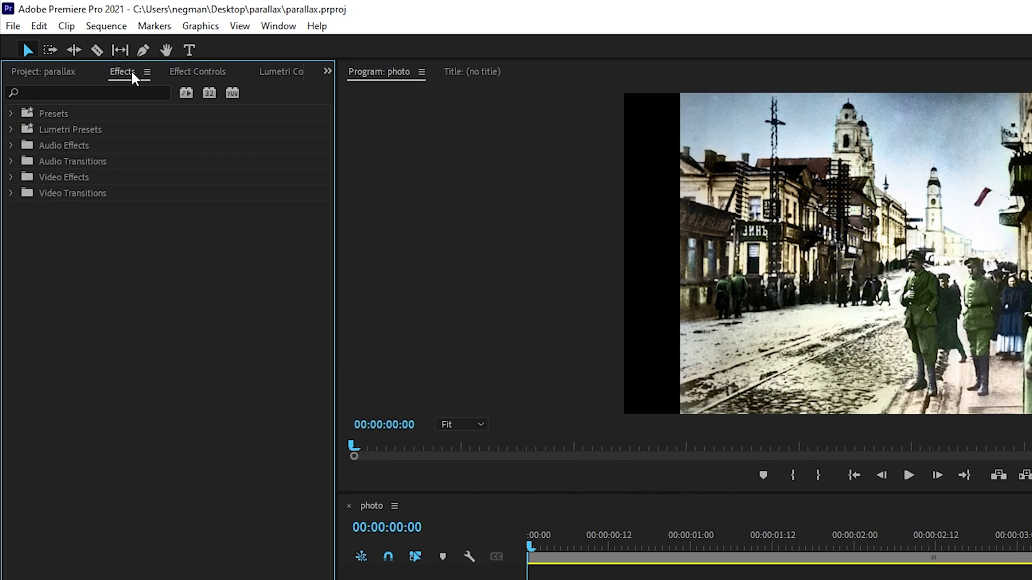
click(109, 92)
text(transform)
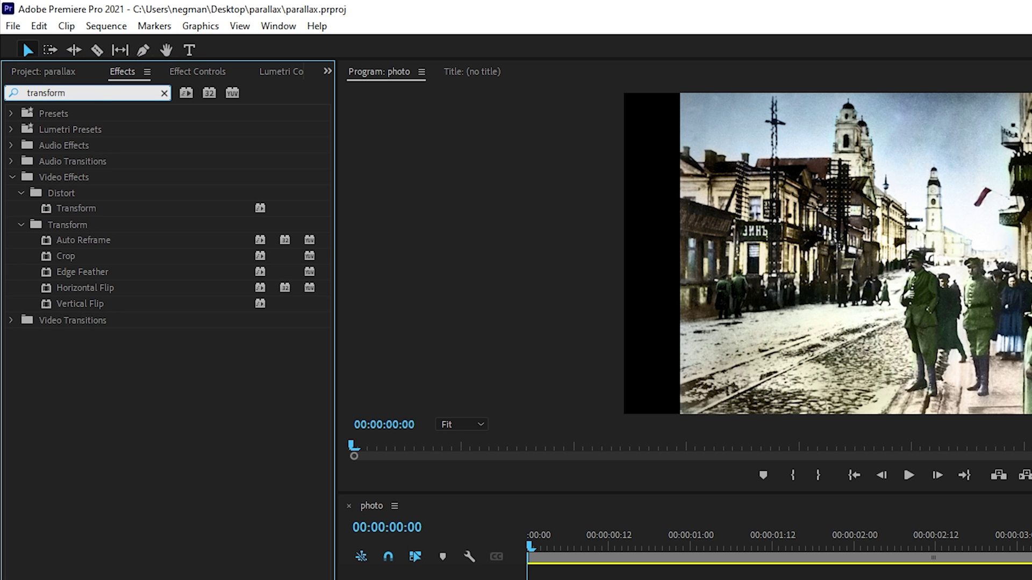
click(81, 211)
drag(81, 211, 593, 579)
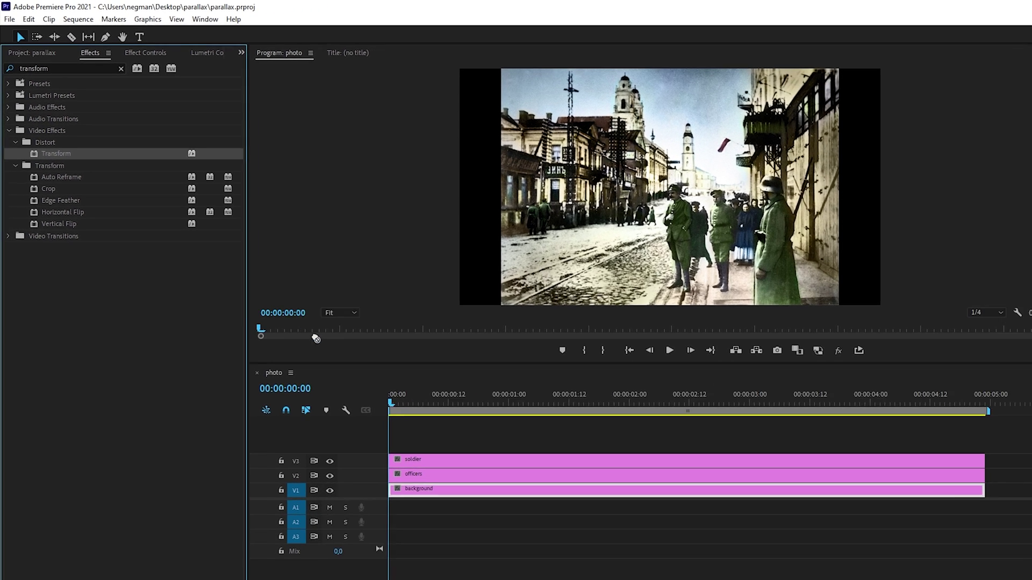
drag(401, 425, 401, 425)
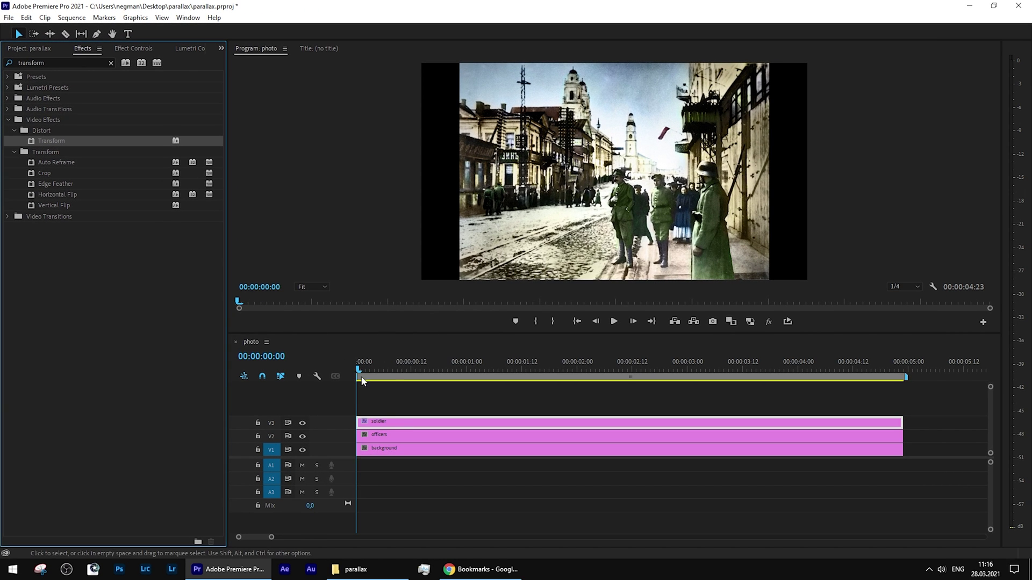
drag(68, 151, 433, 437)
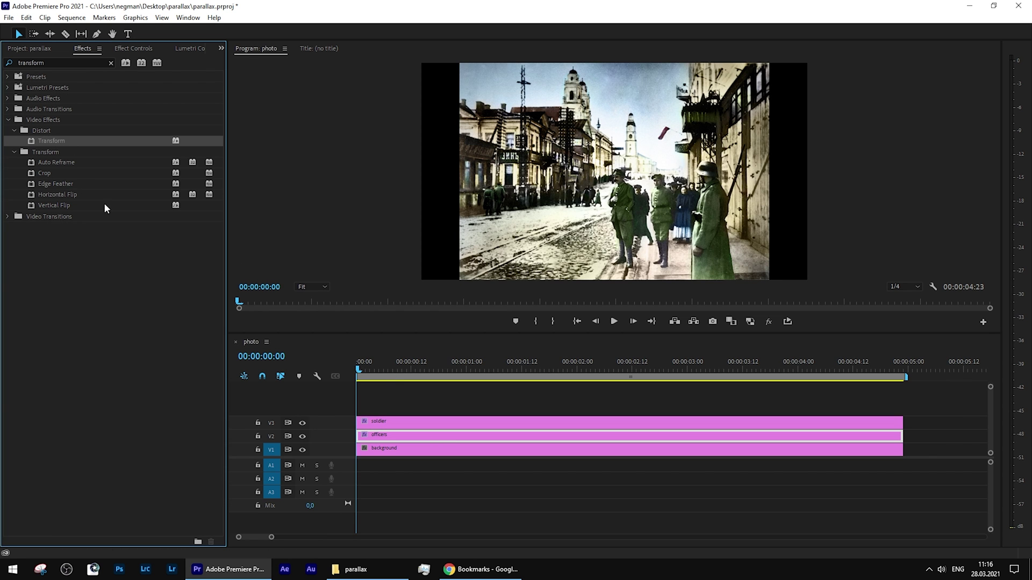
drag(59, 144, 461, 449)
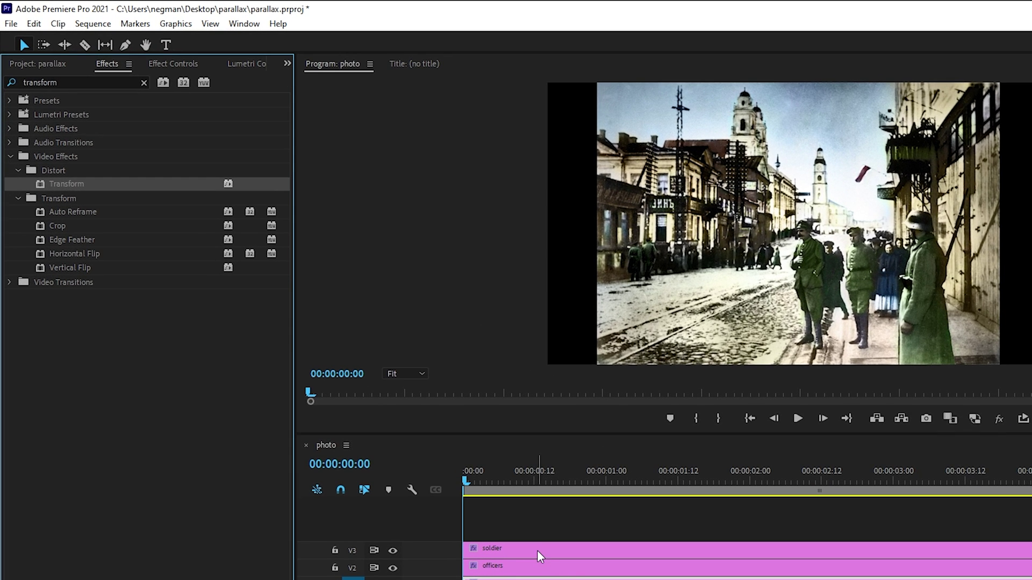
- Set the Transform effect's Shutter Angle to 180 on the background, officers and soldier clips
click(191, 65)
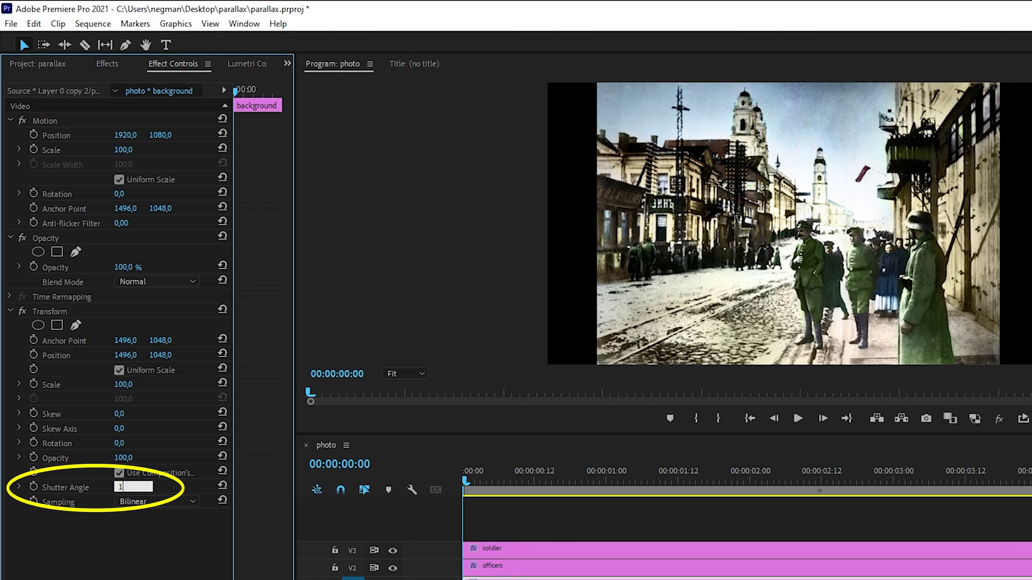
key(Return)
click(560, 567)
click(139, 487)
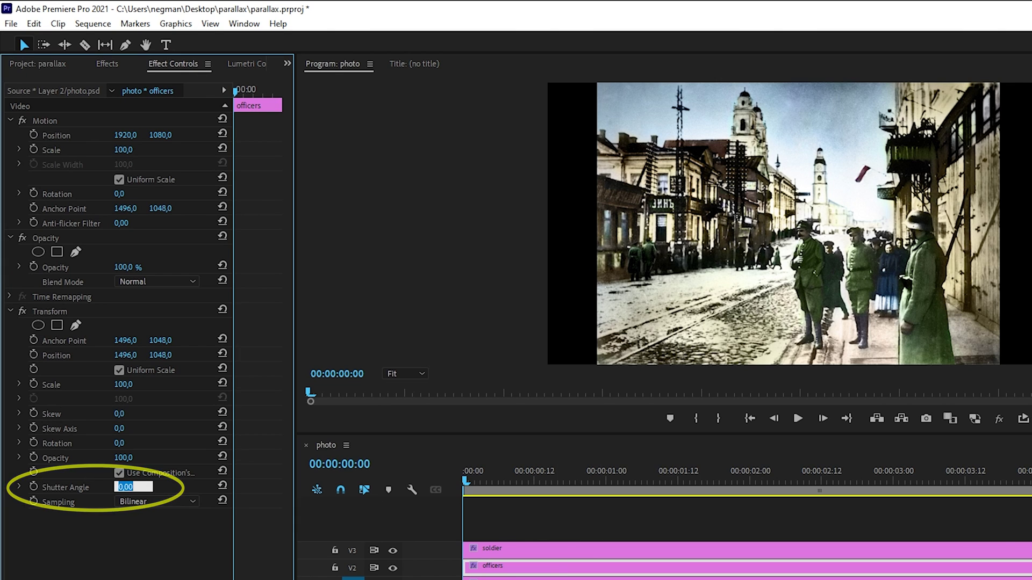
click(528, 553)
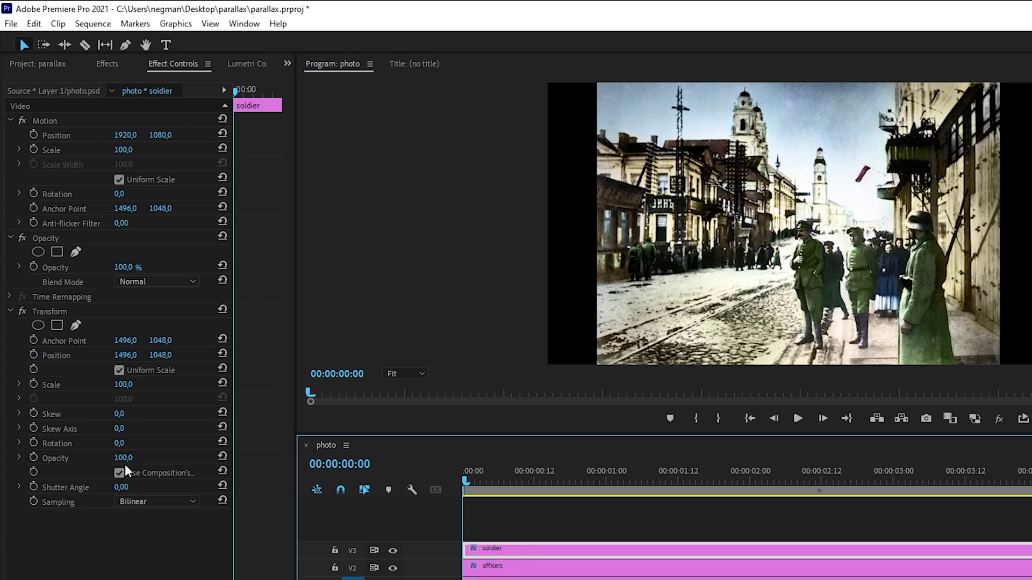
click(129, 487)
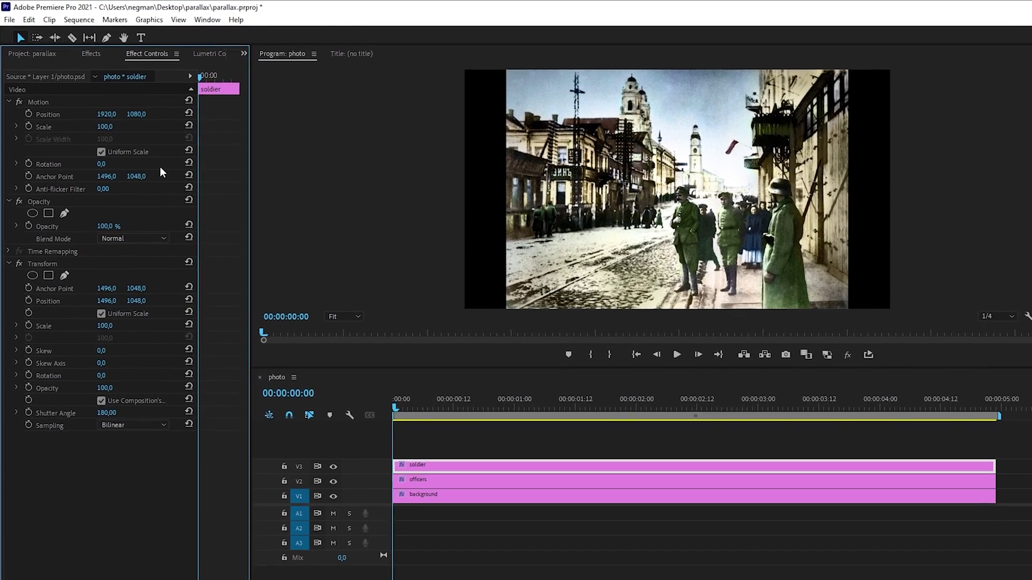
- Enable Transform Position and Scale keyframing at the first frame of the soldier, officers and background clips
click(28, 289)
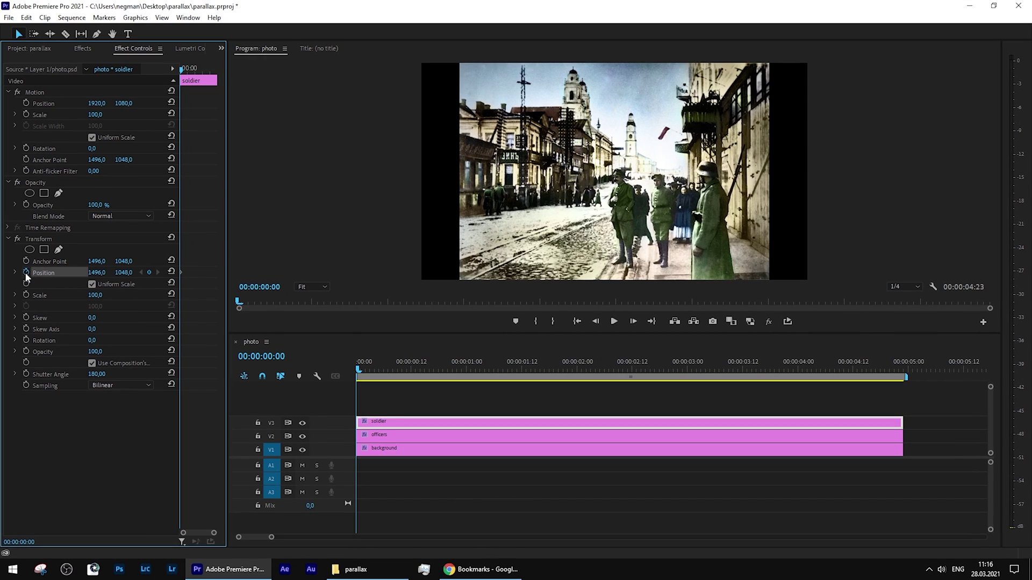
click(26, 295)
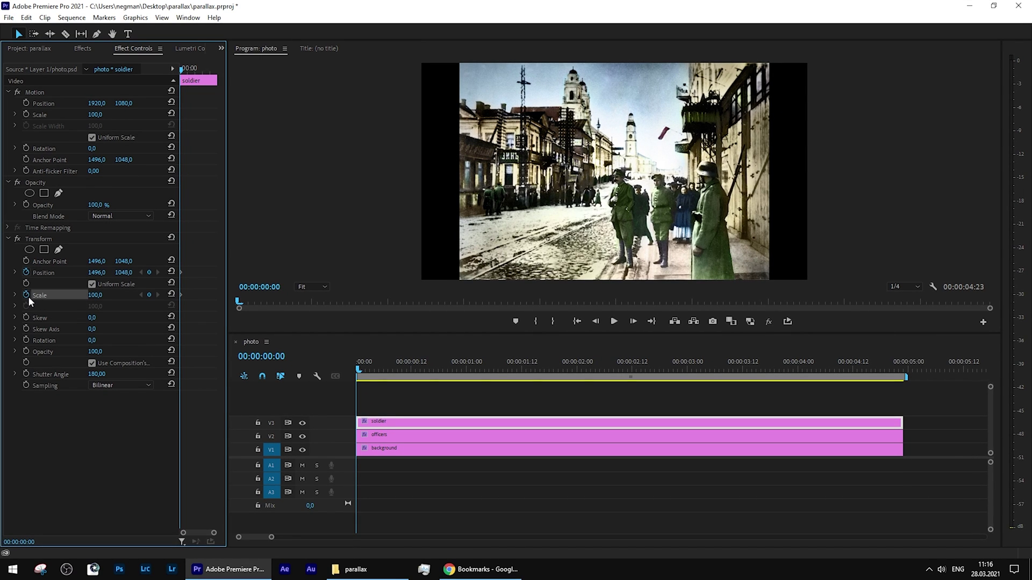
click(392, 437)
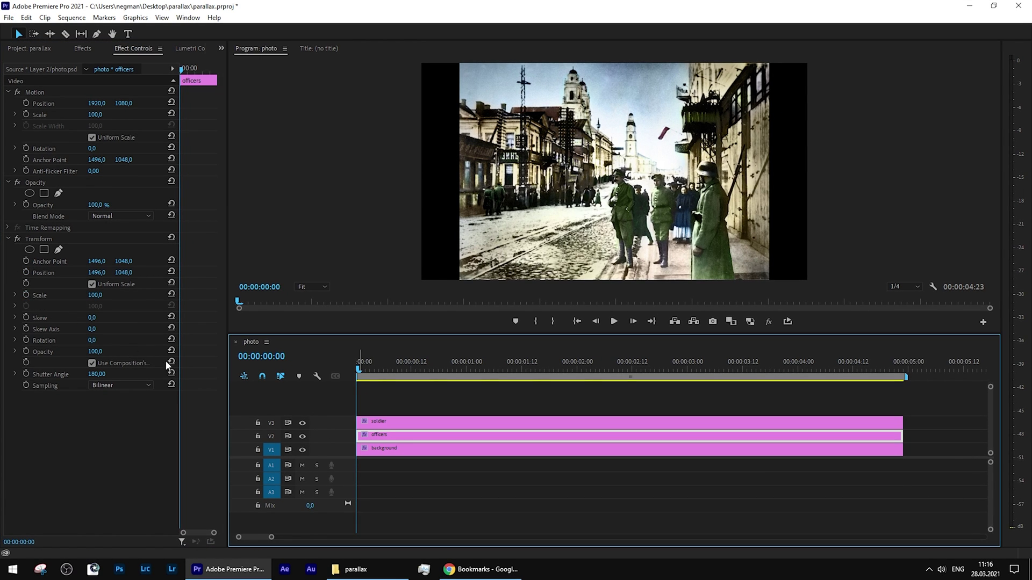
click(27, 273)
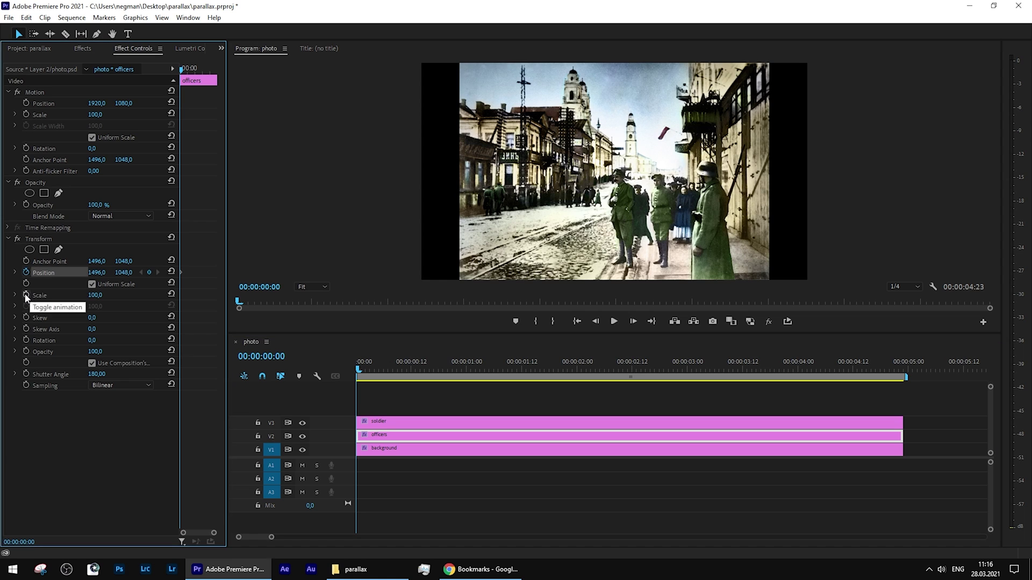
click(391, 453)
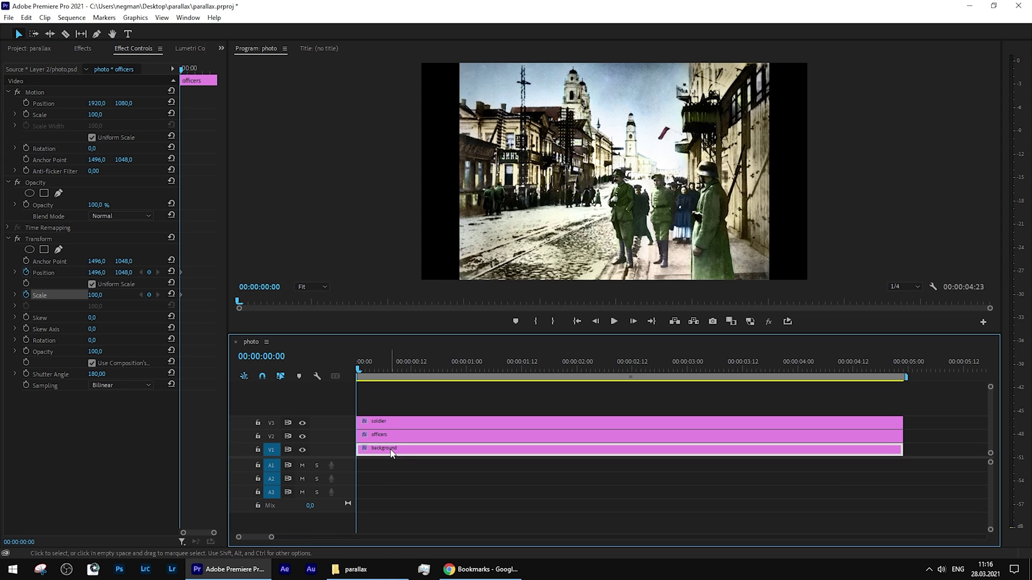
click(27, 272)
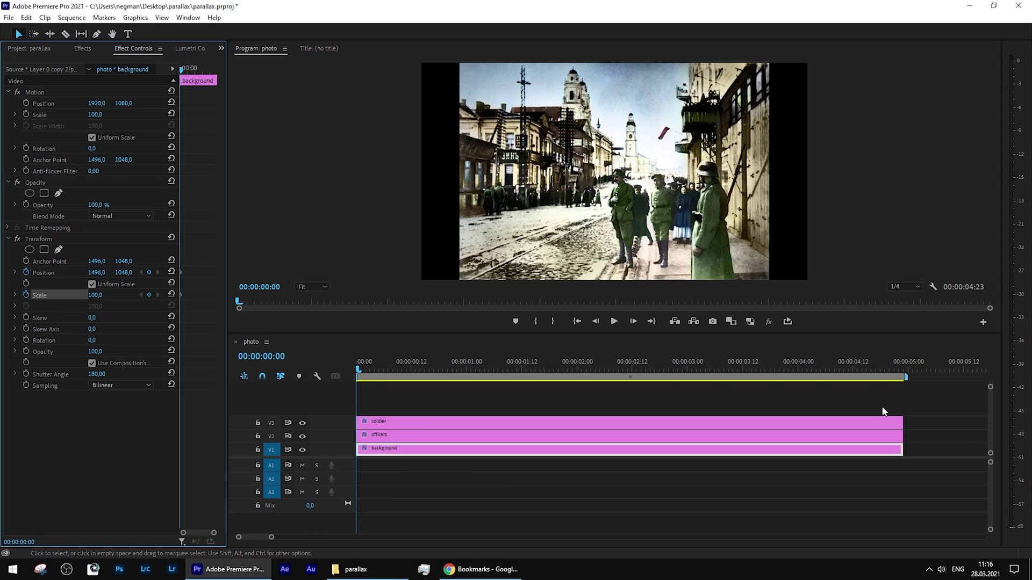
- Trim the ends of the soldier, officers and background clips together to a duration of 00:00:04:00
drag(657, 405, 669, 484)
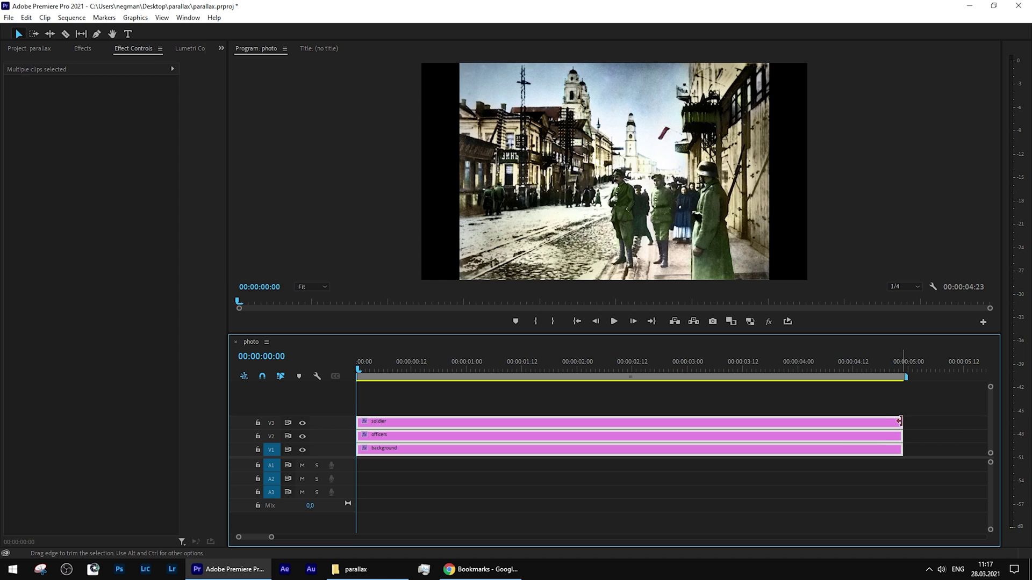
drag(902, 424, 874, 426)
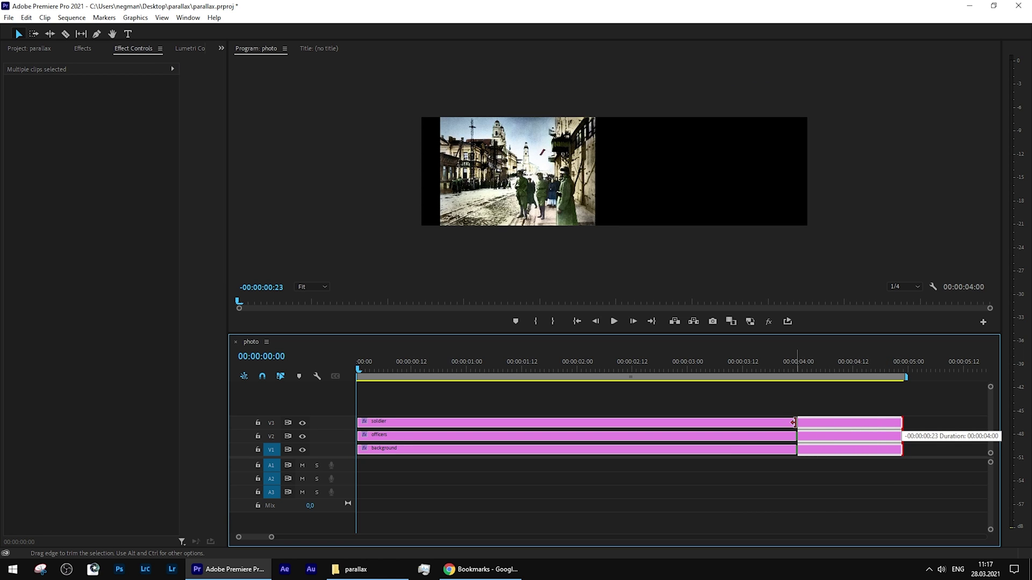
drag(794, 422, 794, 423)
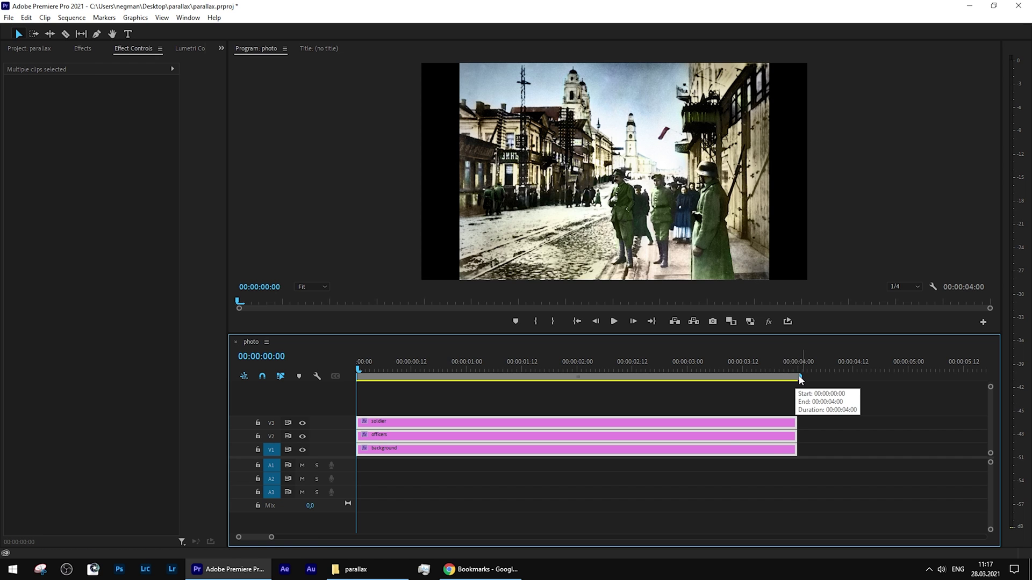
- At 00:00:03:23, set the soldier clip's Transform Scale to 434 and its horizontal Position to -82
key(End)
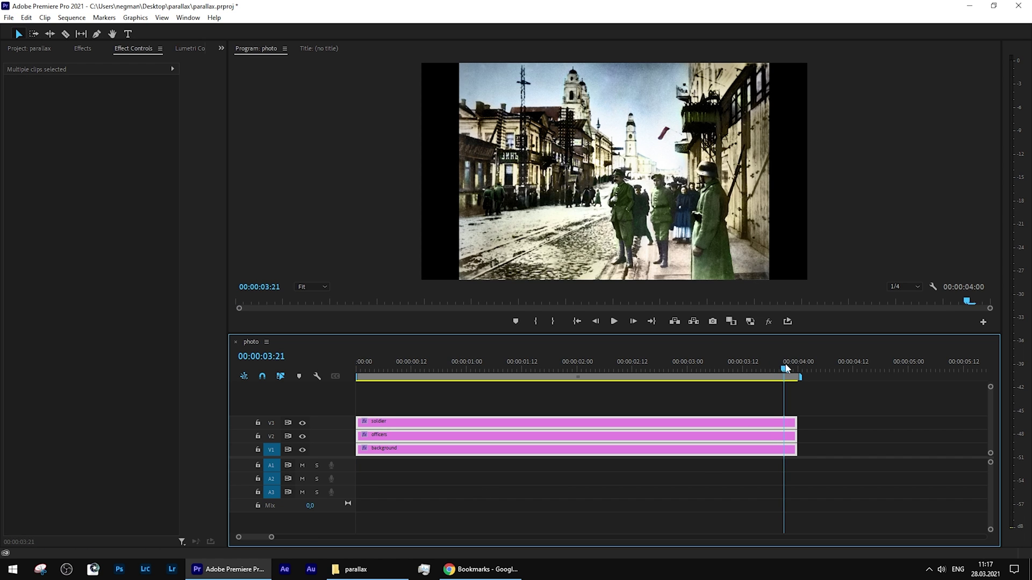
click(805, 466)
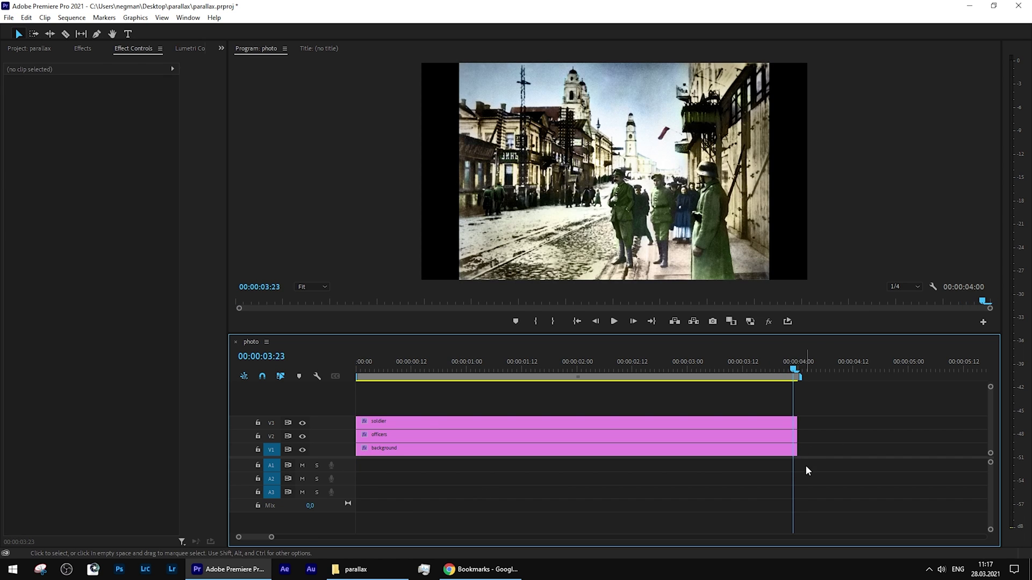
key(d)
click(780, 424)
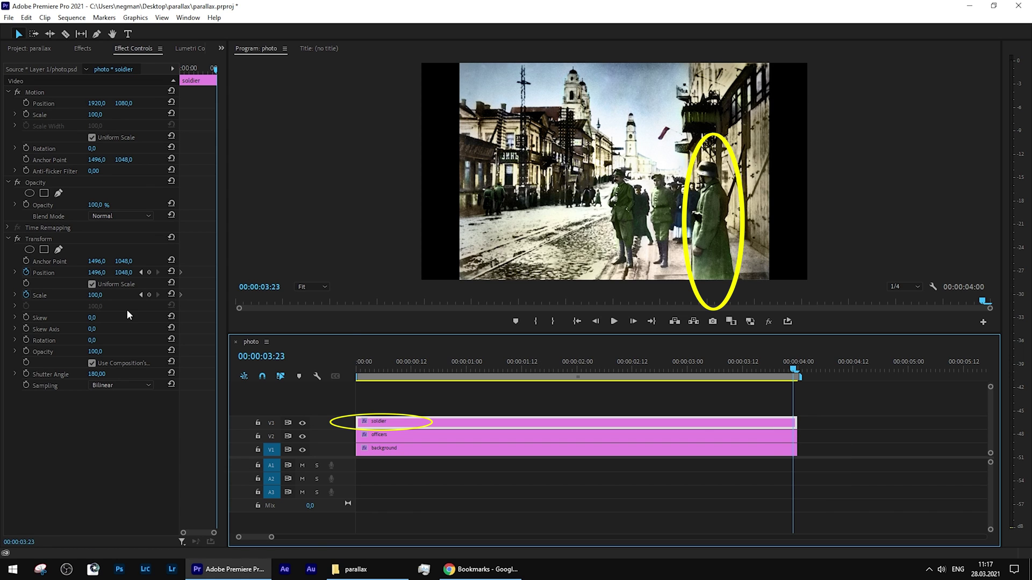
drag(95, 295, 131, 272)
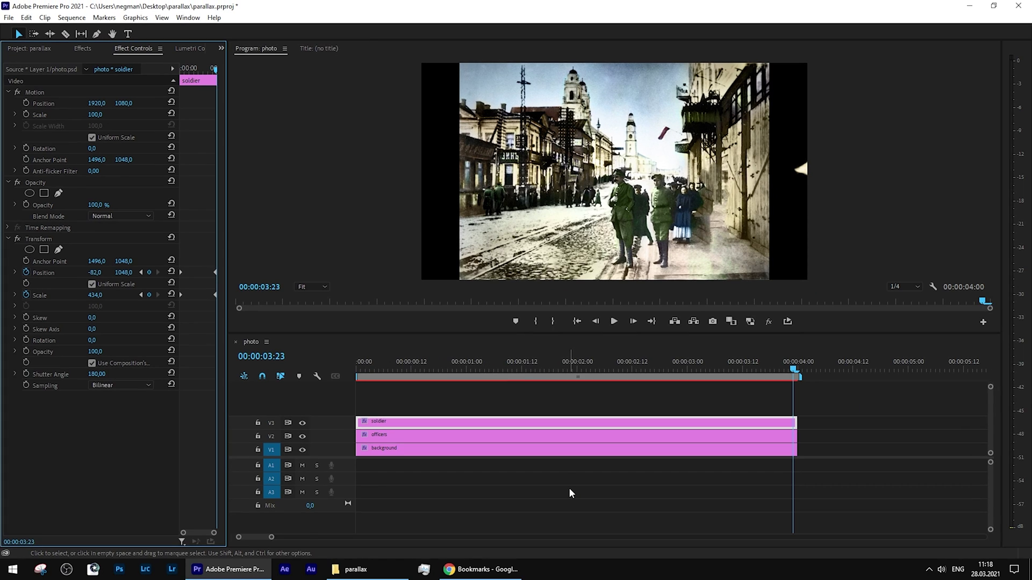
- Scrub and play the animation from the start to preview the parallax motion
drag(797, 371, 760, 381)
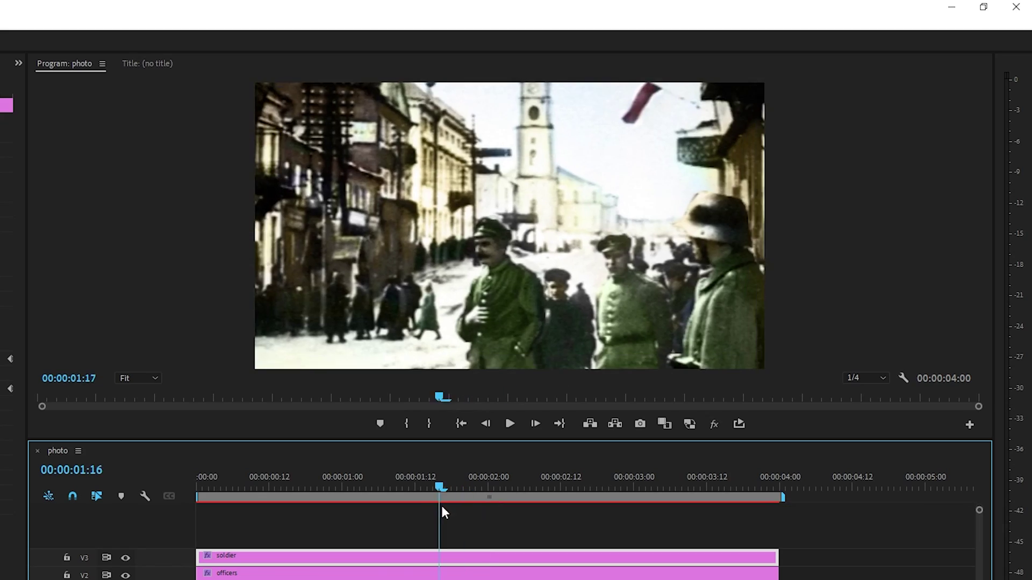
drag(441, 505, 195, 533)
key(space)
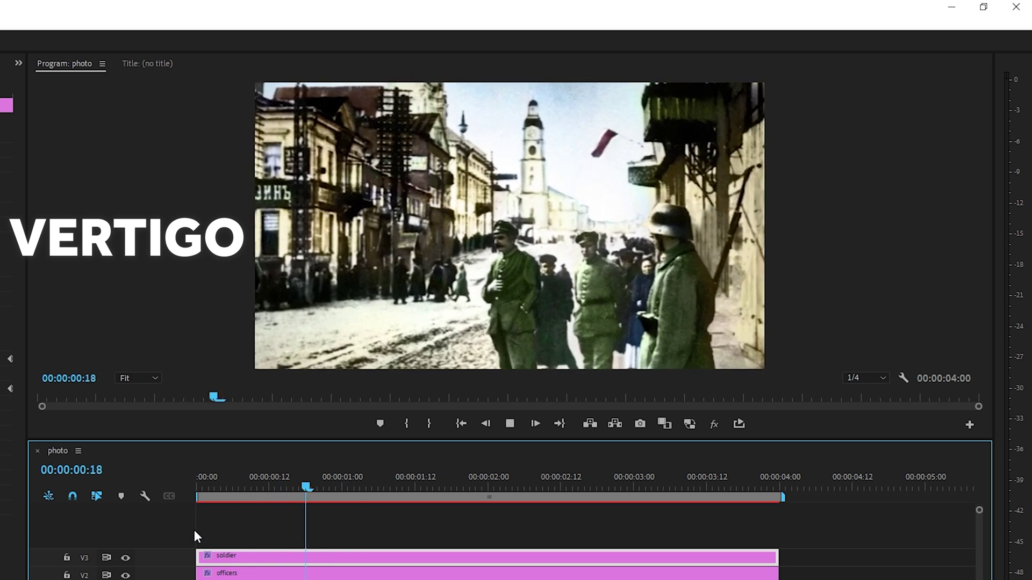
drag(335, 485, 174, 486)
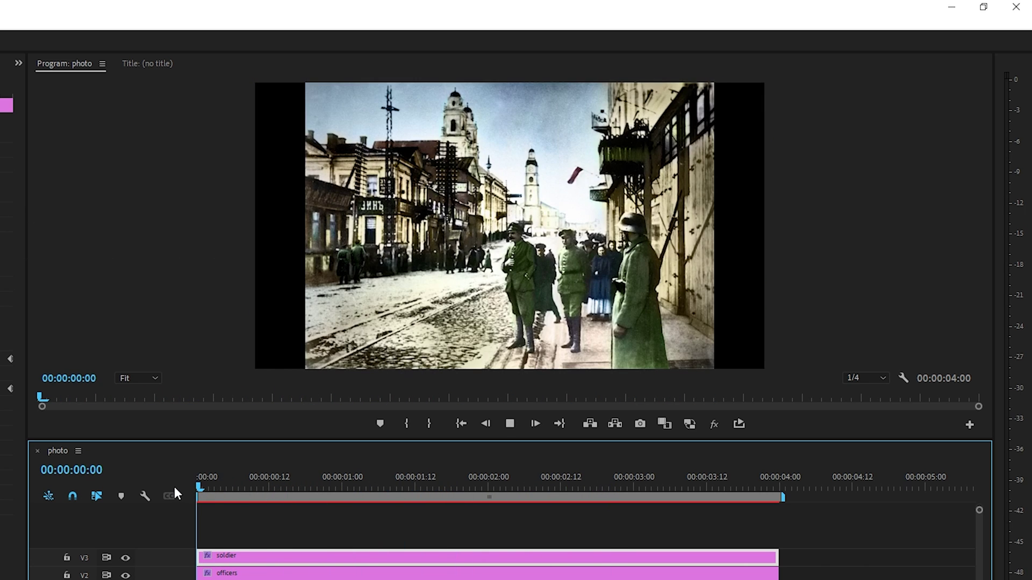
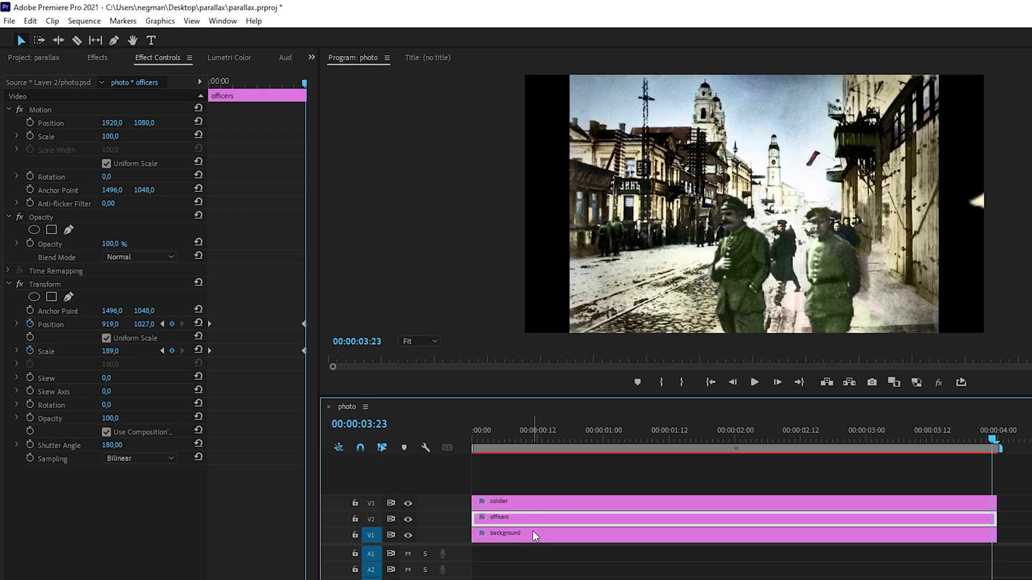
- At 00:00:03:23, set the background clip's Transform Scale to 149 and Position to 1181, 1162
click(110, 351)
drag(111, 351, 149, 325)
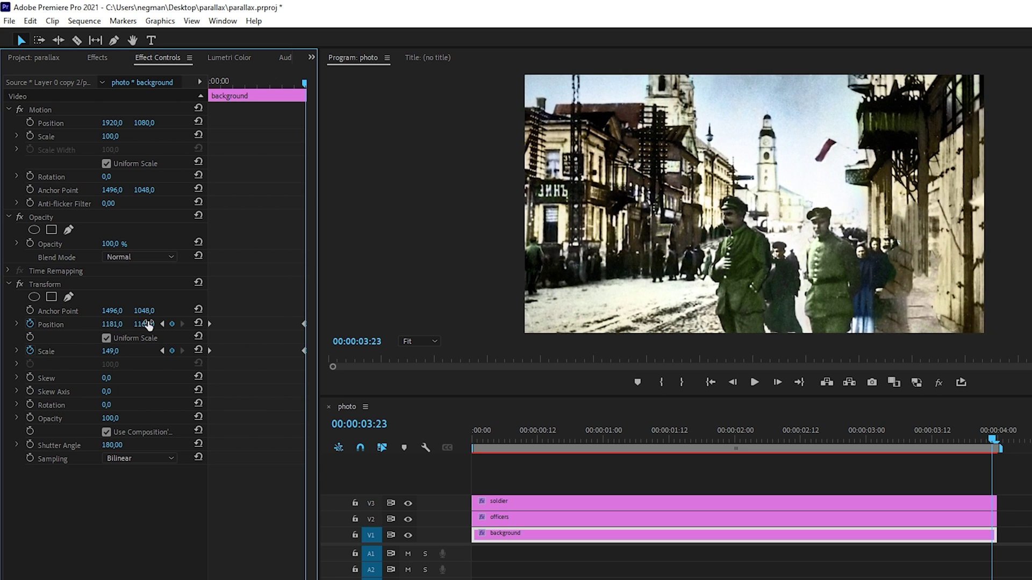
- Apply Ease Out to the soldier clip's first Position and Scale keyframes and Ease In to its last ones
click(534, 505)
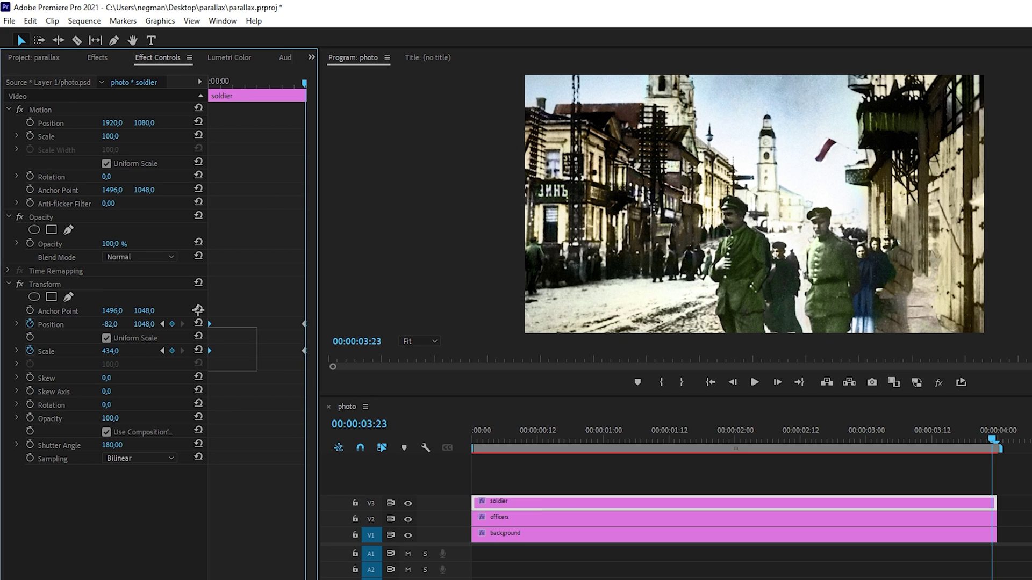
right_click(210, 325)
mouse_move(336, 437)
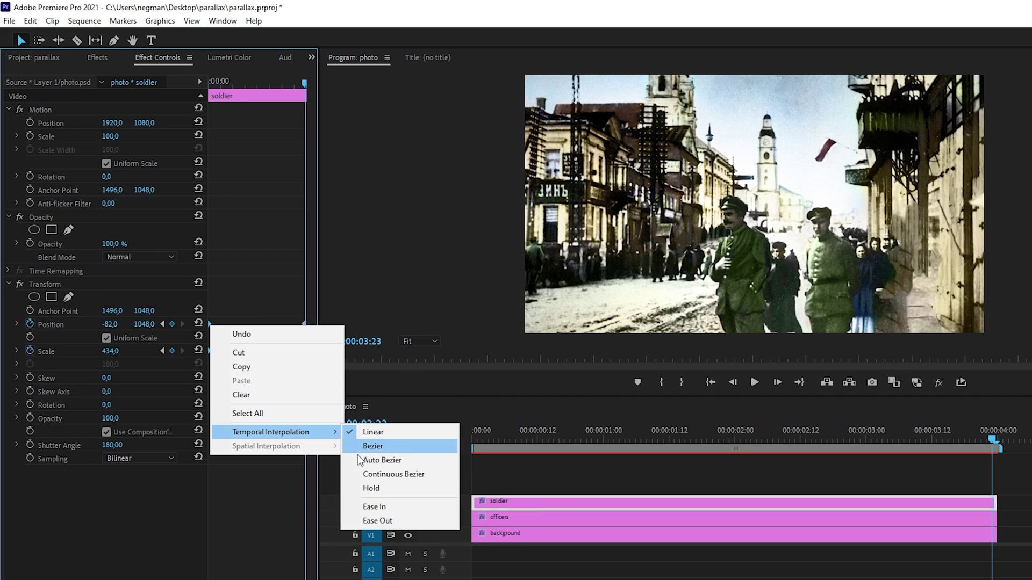
click(413, 520)
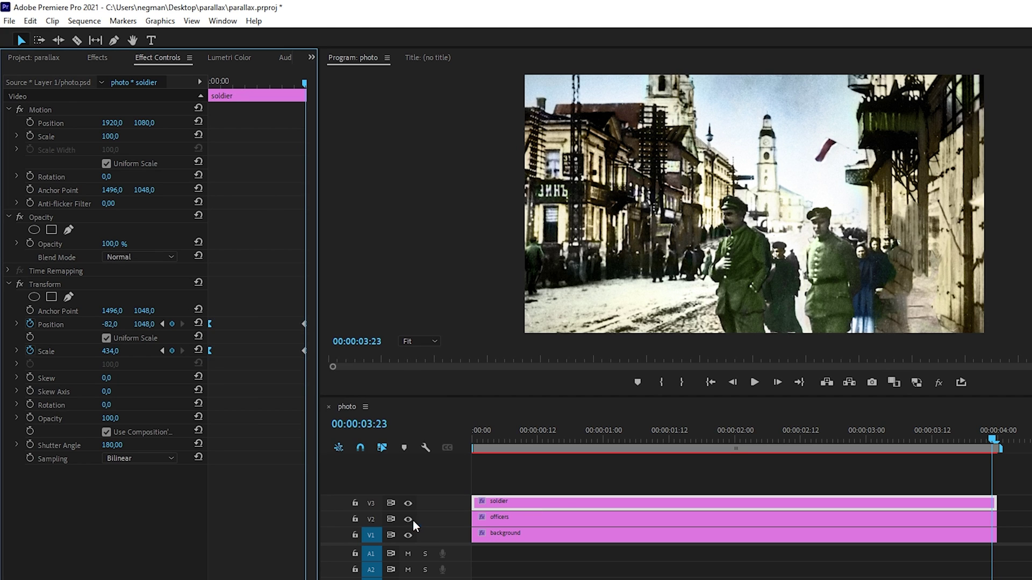
right_click(303, 354)
mouse_move(325, 458)
click(514, 535)
- Apply Ease Out to the officers clip's first Position and Scale keyframes and Ease In to its last ones
click(514, 519)
right_click(211, 322)
mouse_move(322, 422)
click(371, 510)
right_click(304, 352)
mouse_move(376, 457)
click(477, 532)
- Apply Ease Out to the background clip's first Position and Scale keyframes and Ease In to its last ones
click(514, 535)
right_click(210, 324)
mouse_move(323, 426)
click(370, 514)
right_click(304, 352)
mouse_move(365, 457)
click(481, 532)
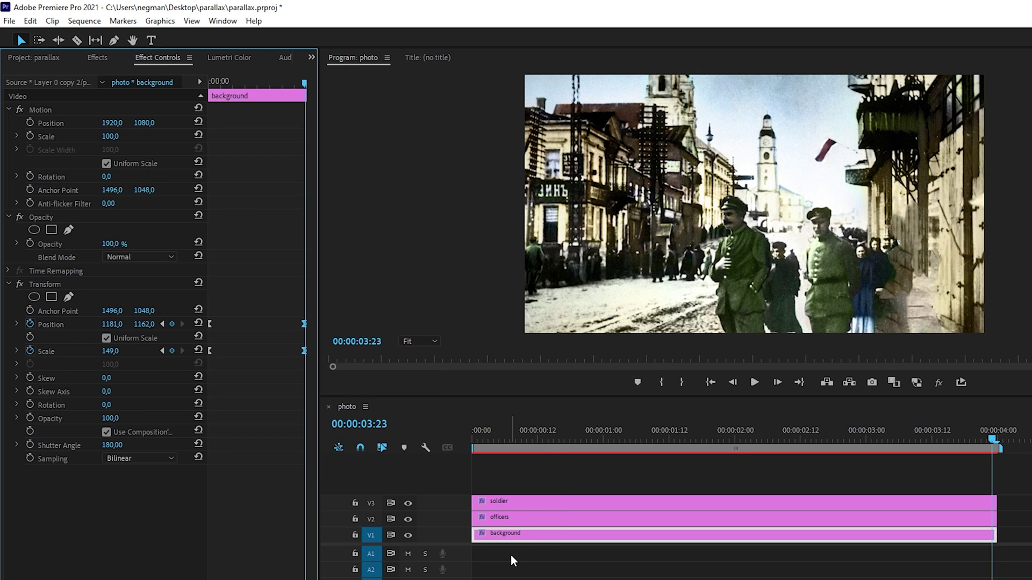
- Find the Fast Blur video effect and apply it to the background clip
drag(995, 439, 838, 438)
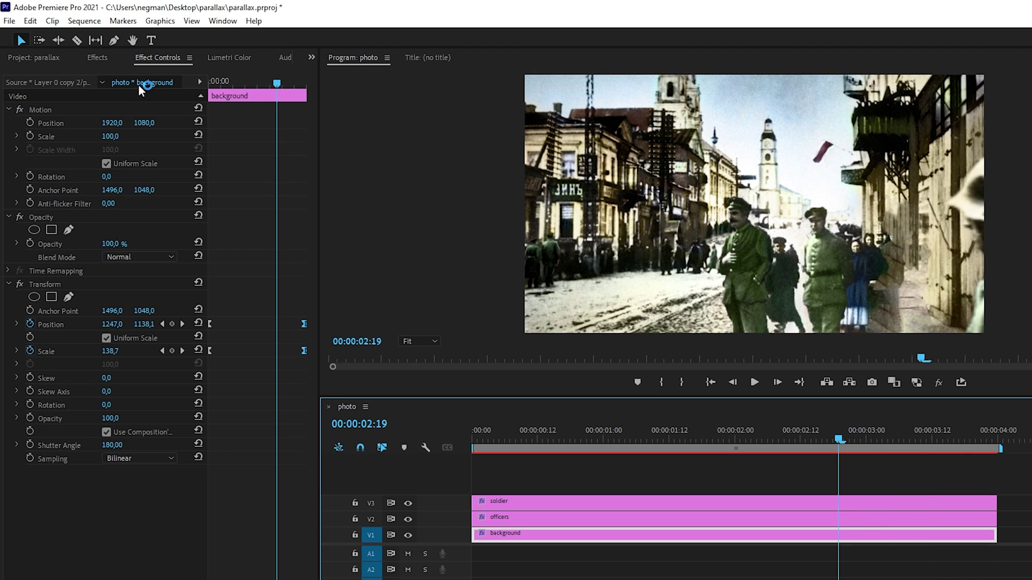
click(102, 56)
click(96, 74)
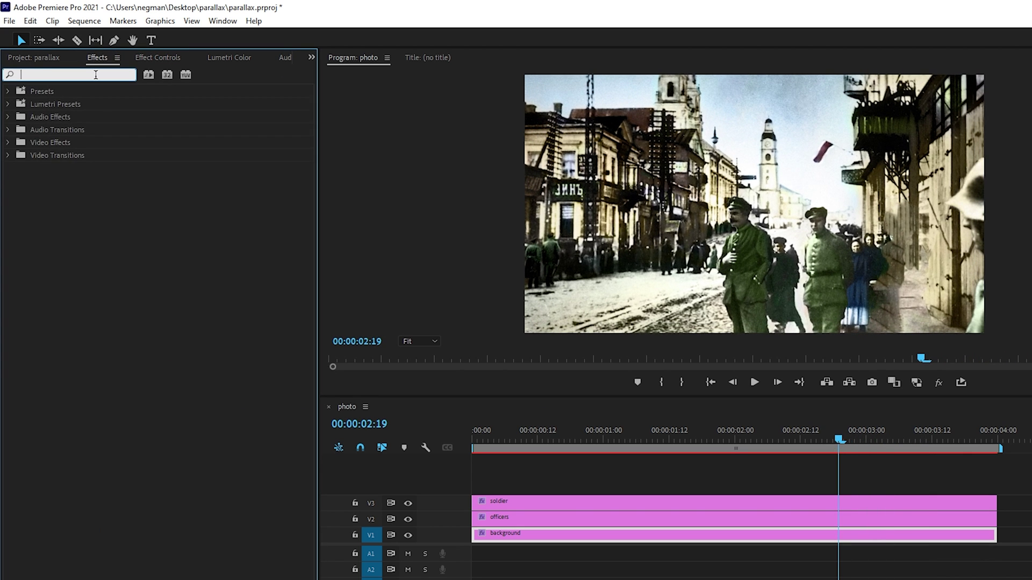
text(FAST BL)
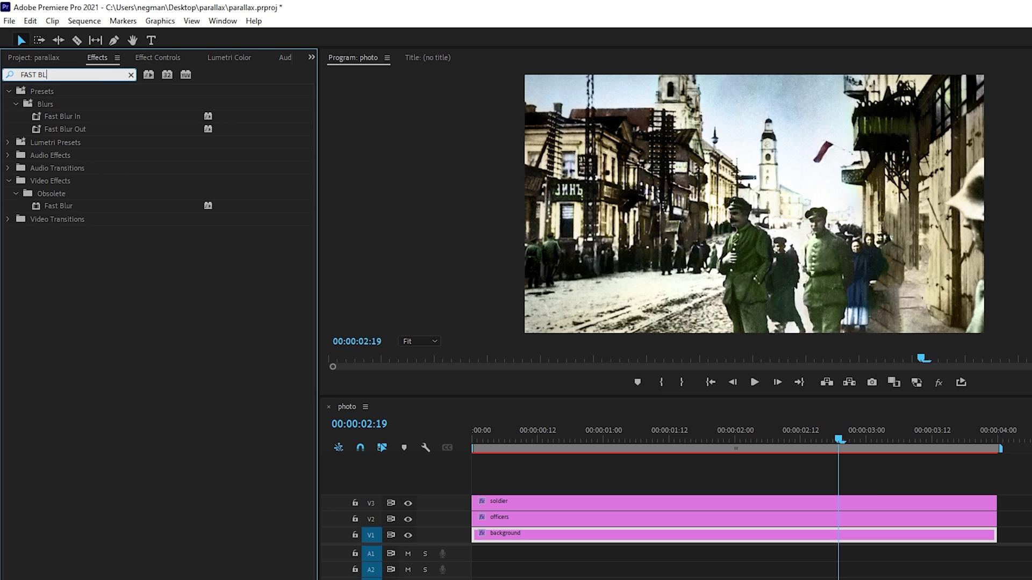
click(60, 207)
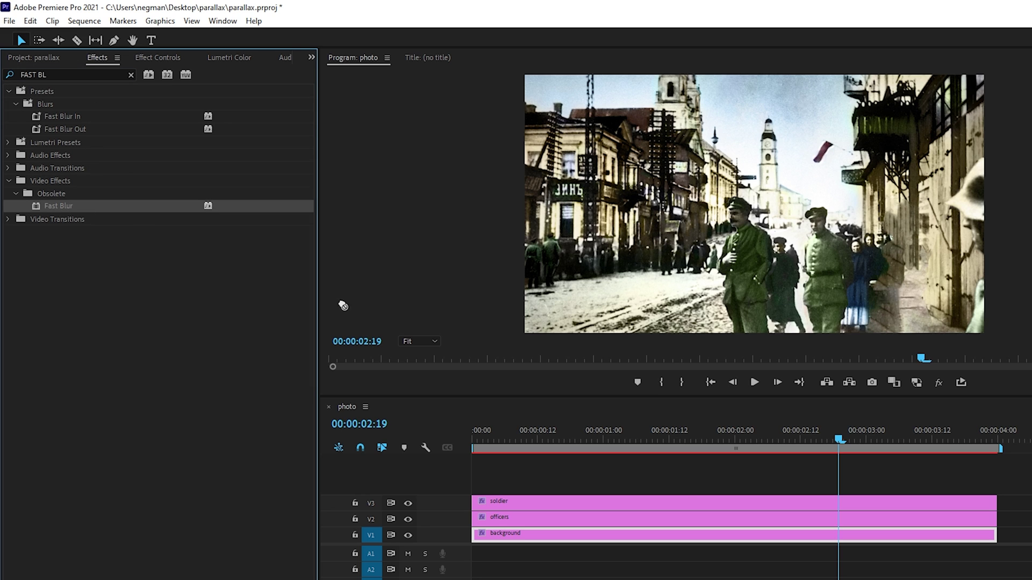
drag(678, 487, 703, 539)
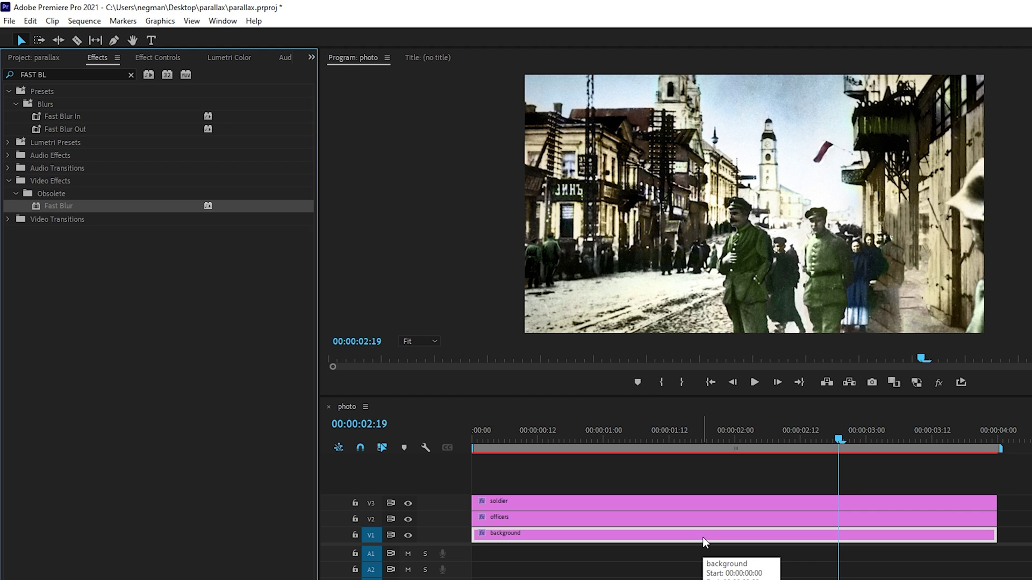
- Keyframe the background's Fast Blur Blurriness at 0 on the first frame and 30 at 00:00:03:23
click(710, 382)
click(163, 57)
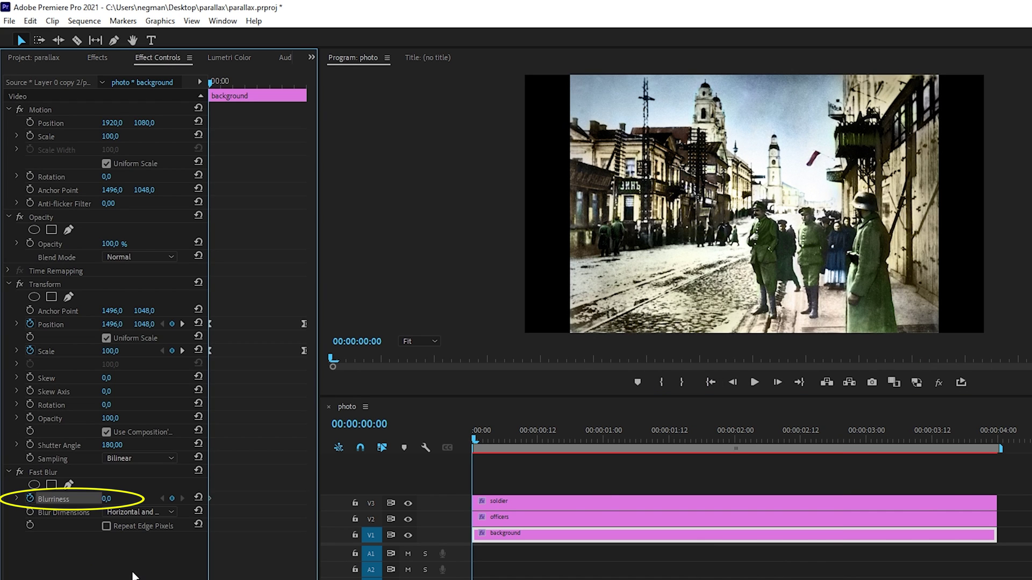
click(993, 440)
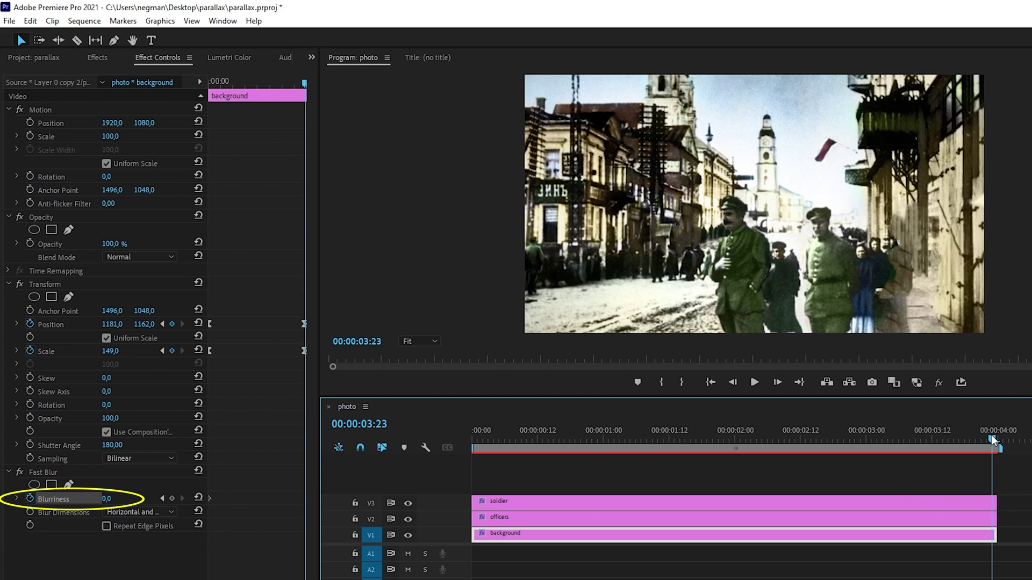
click(108, 499)
text(20)
key(Return)
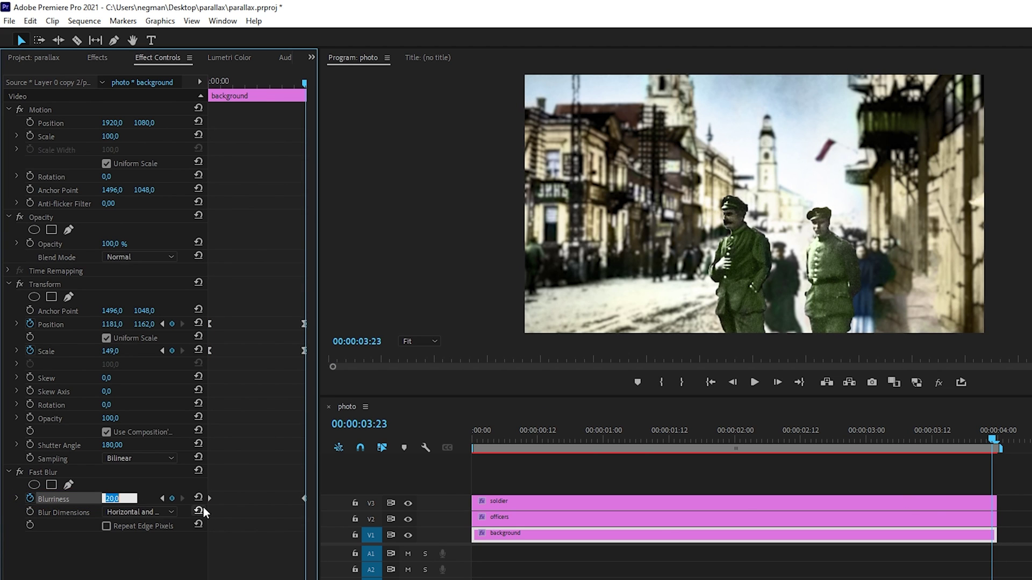
text(30)
key(Return)
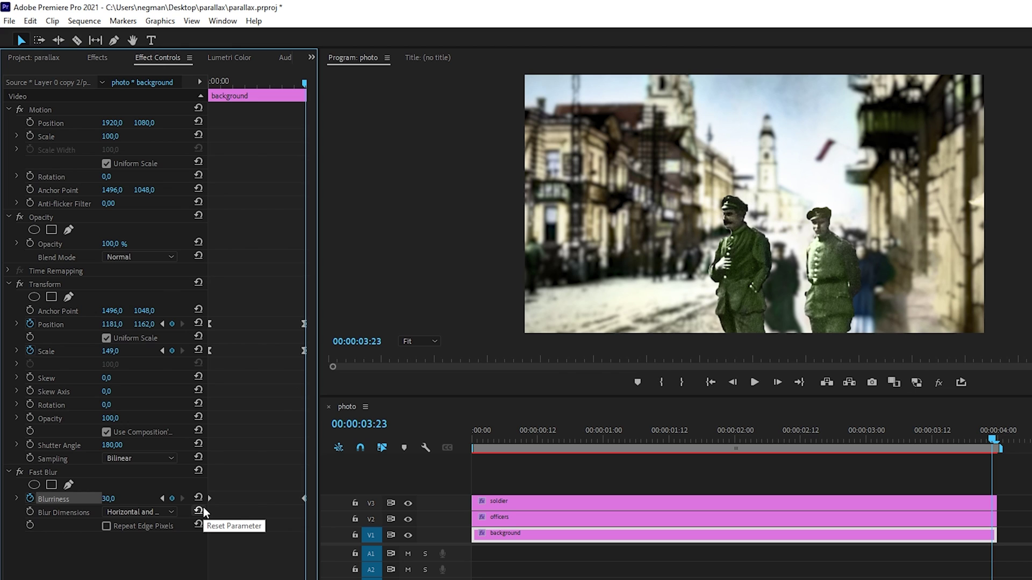
- Apply Ease Out to the background's first Blurriness keyframe and Ease In to its last, and enable Repeat Edge Pixels for Fast Blur
right_click(210, 497)
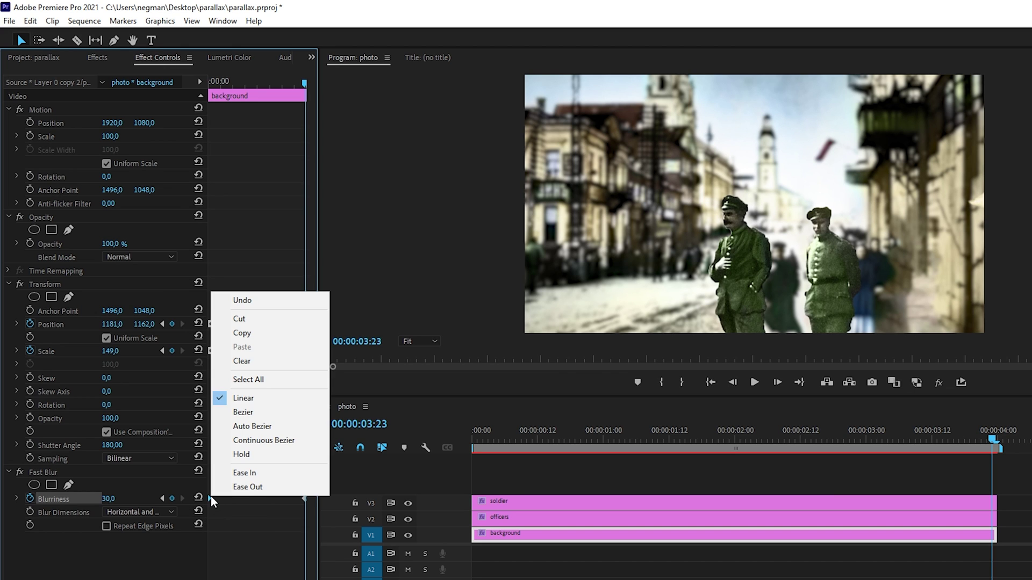
click(248, 487)
right_click(307, 498)
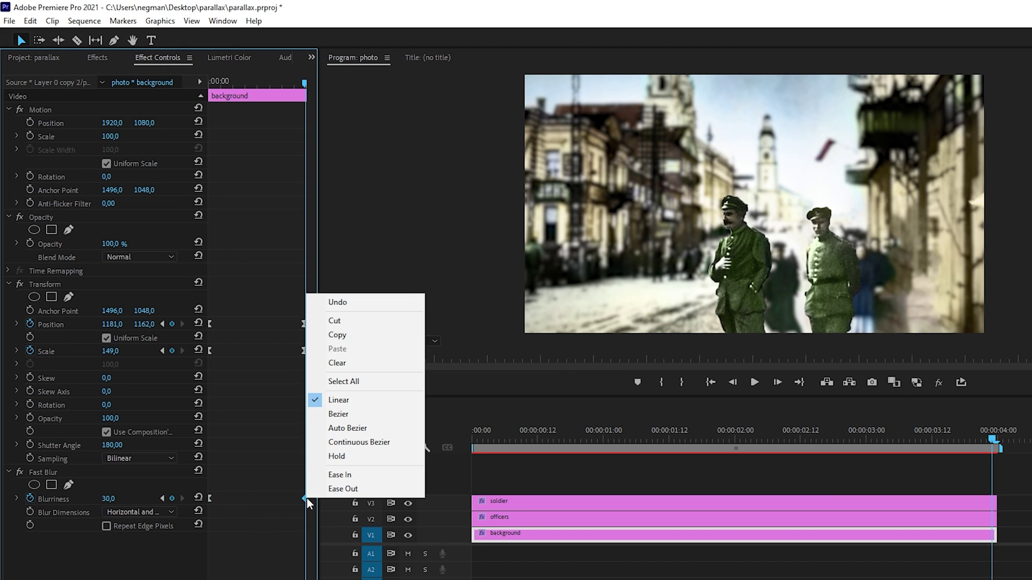
click(343, 475)
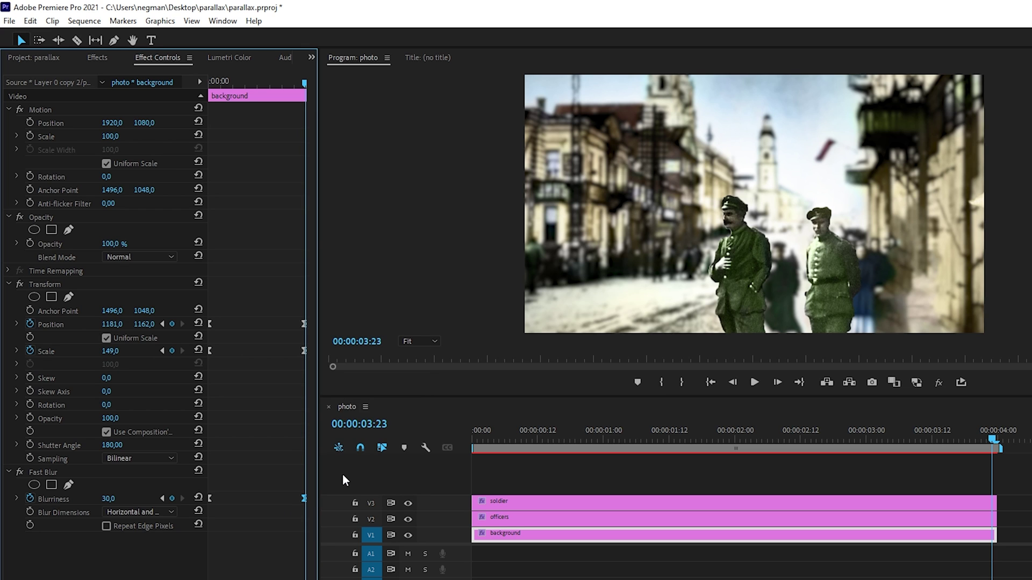
click(107, 526)
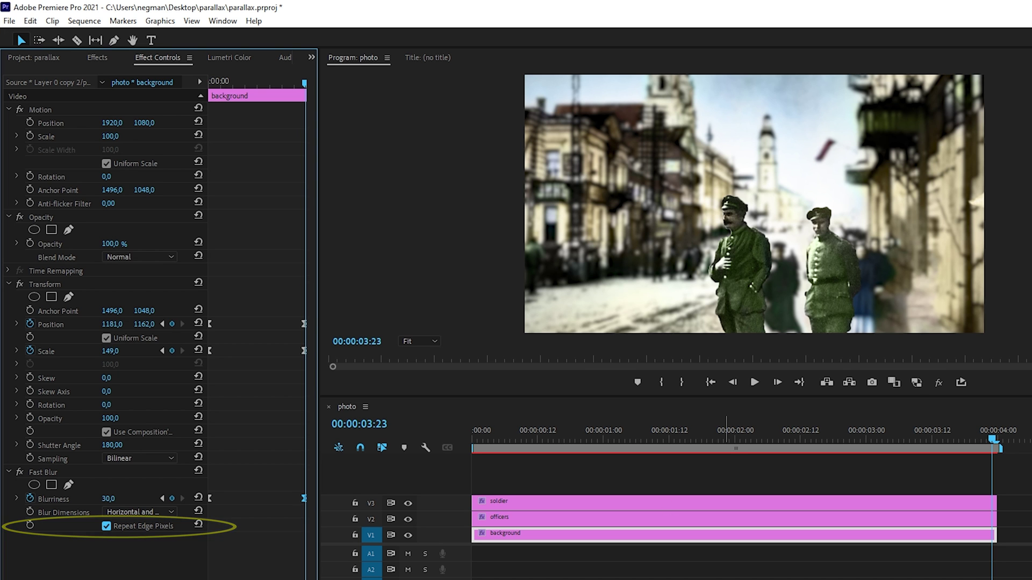
- Play the sequence from the first frame to check the parallax and background blur, and return to the start
drag(994, 440, 436, 441)
key(space)
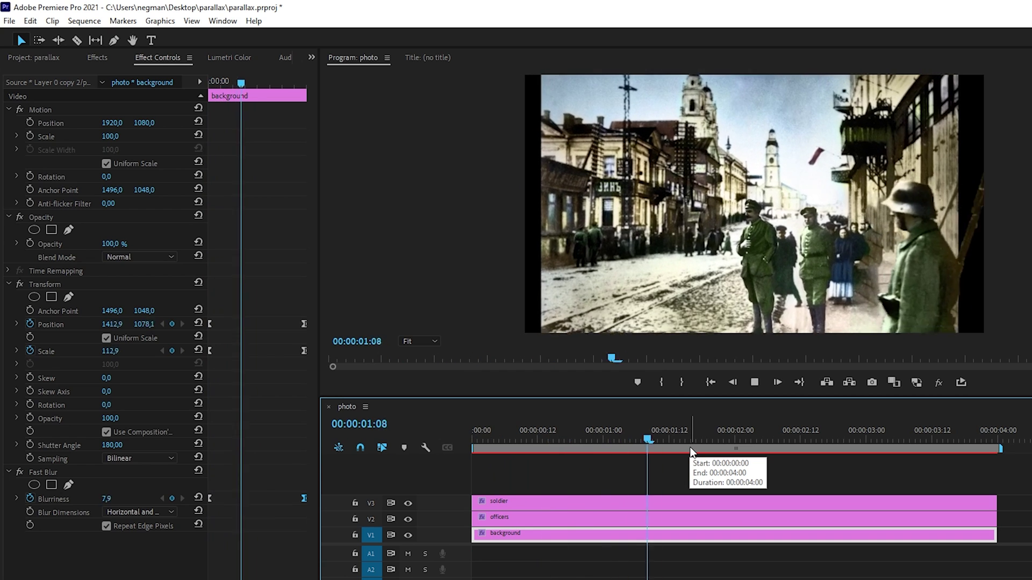
click(985, 442)
drag(985, 441, 474, 443)
- Nest the soldier, officers and background clips together as Nested Sequence 01
drag(574, 559, 560, 505)
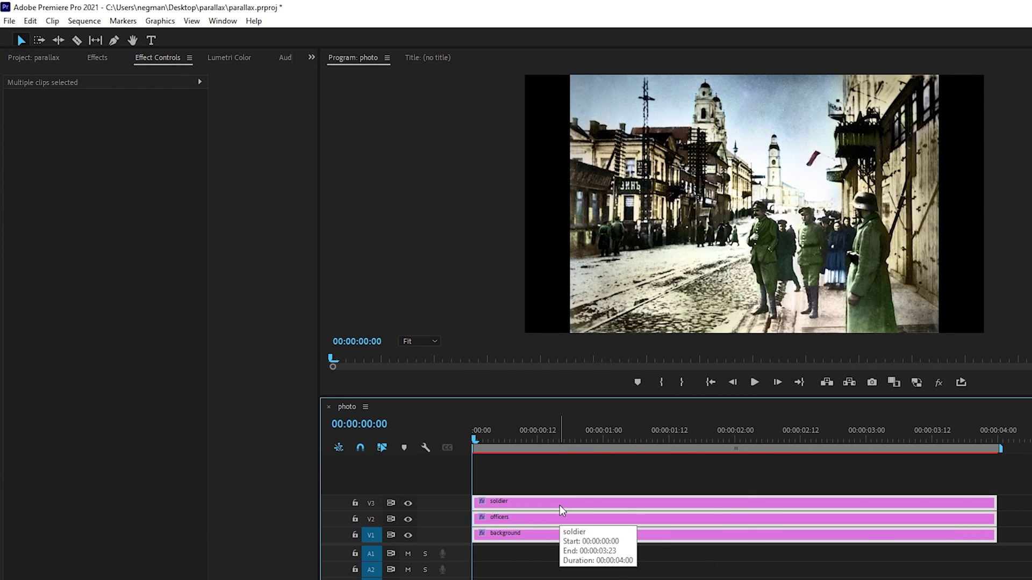
right_click(560, 505)
click(718, 366)
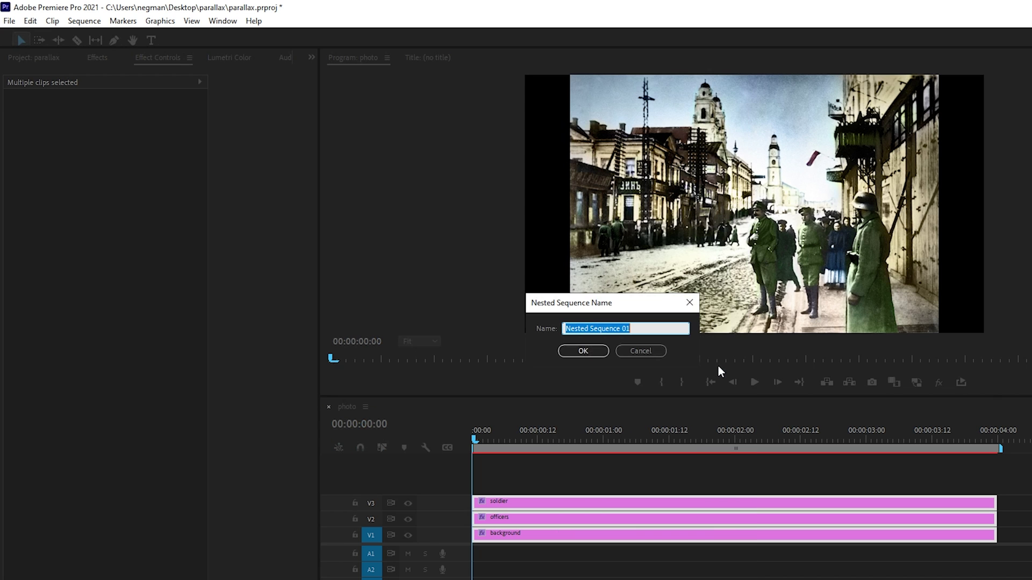
click(598, 351)
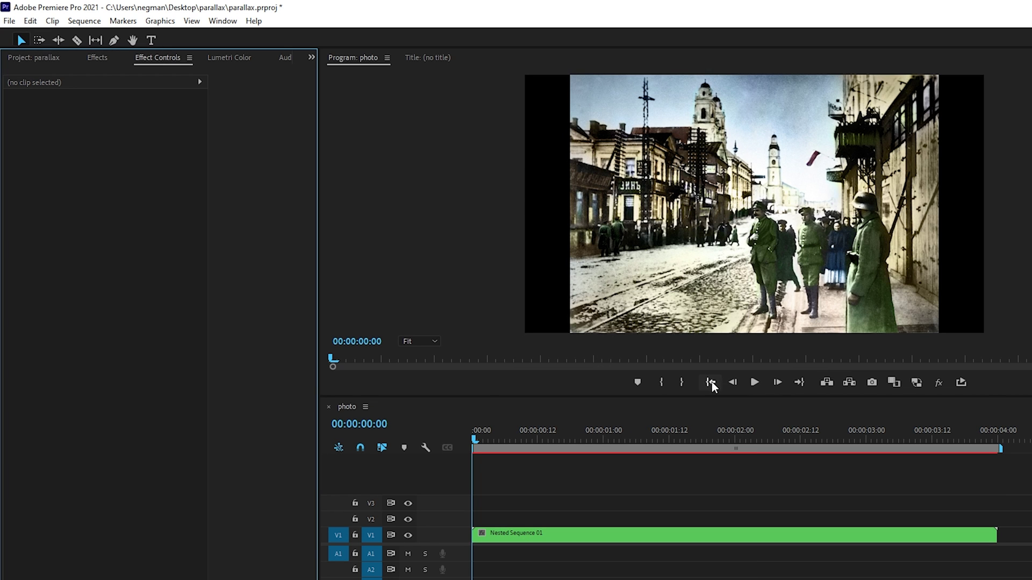
- Find the Transform distort effect and apply it to the Nested Sequence 01 clip
click(97, 58)
drag(48, 75, 1, 76)
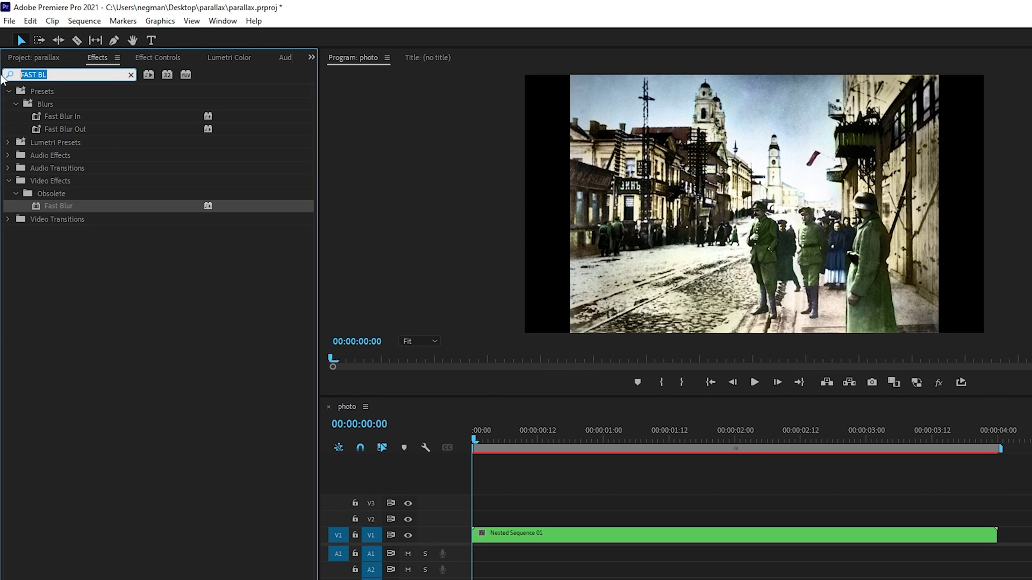
text(transfo)
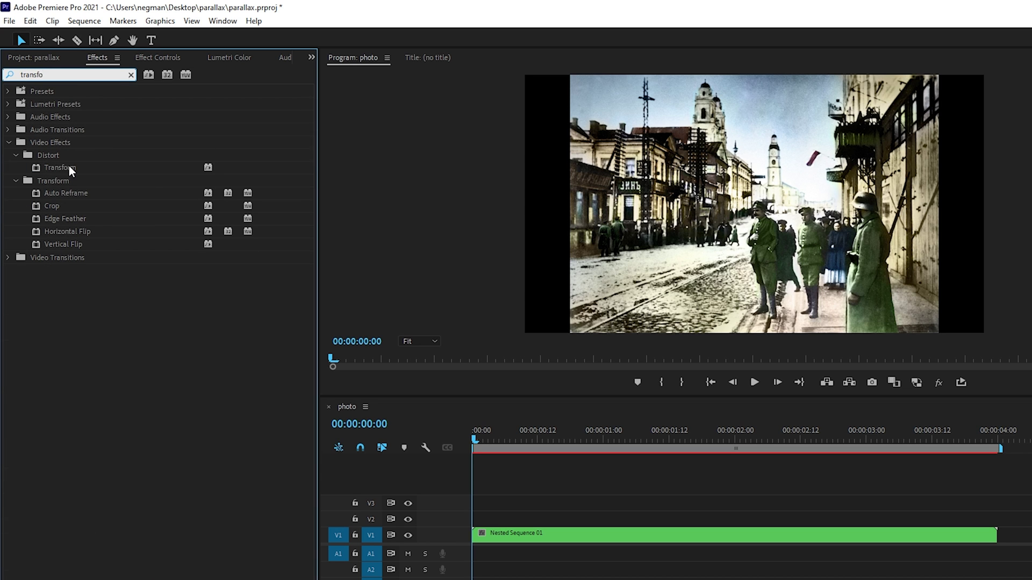
drag(68, 165, 546, 535)
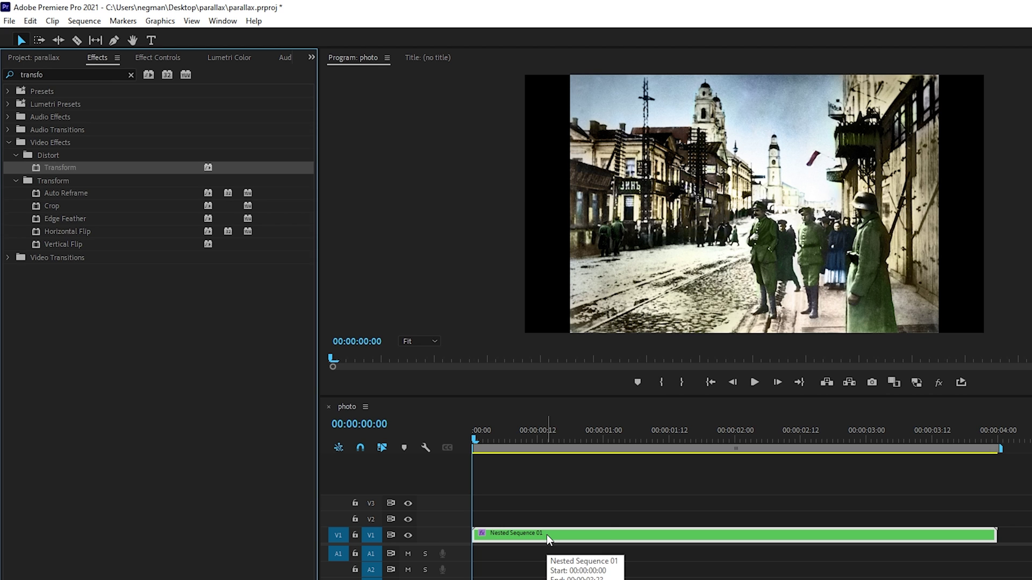
- Set the nested clip's Transform Scale to 127 and its Shutter Angle to 180
click(156, 56)
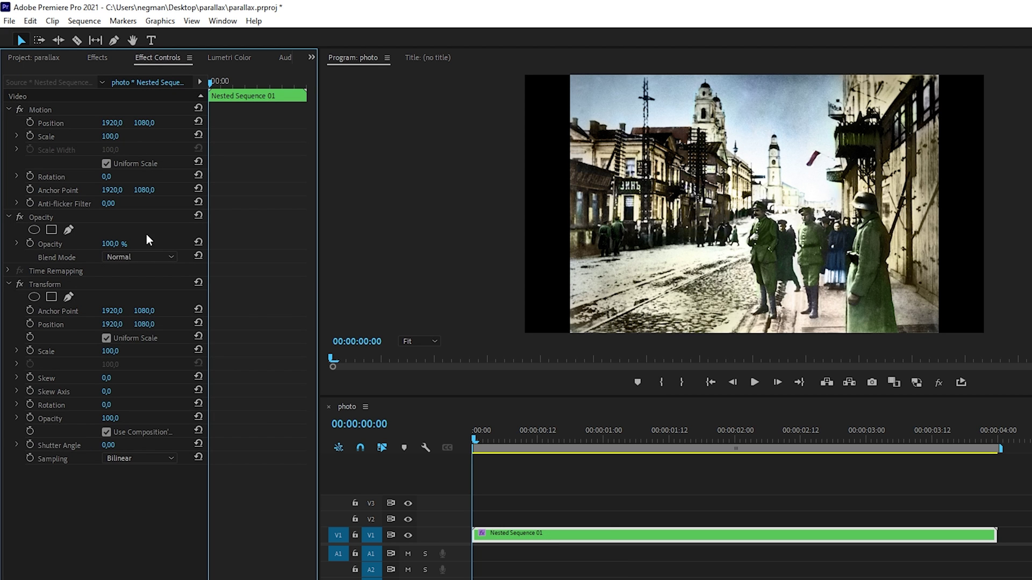
drag(110, 351, 125, 351)
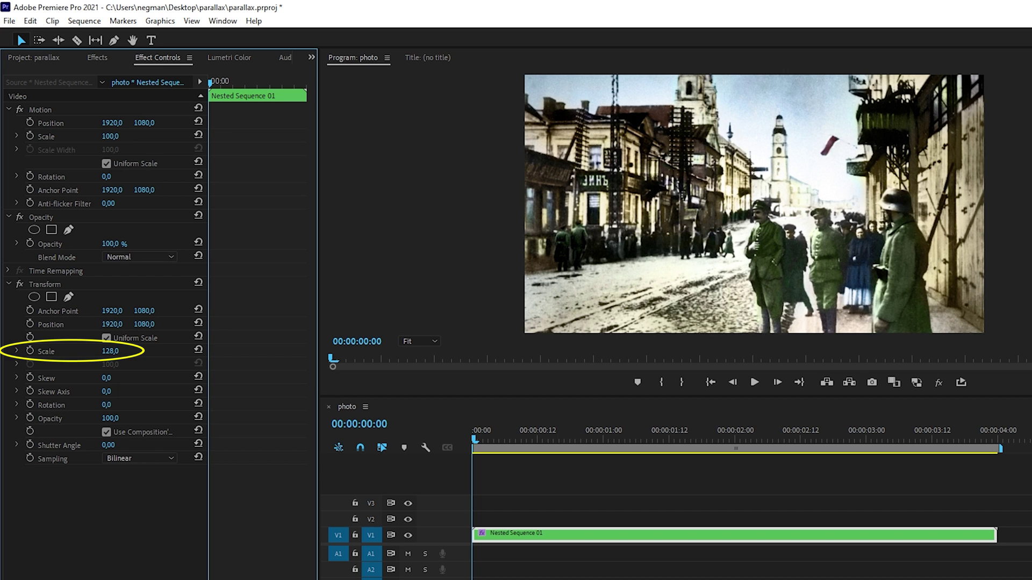
drag(126, 351, 124, 351)
double_click(782, 537)
click(108, 445)
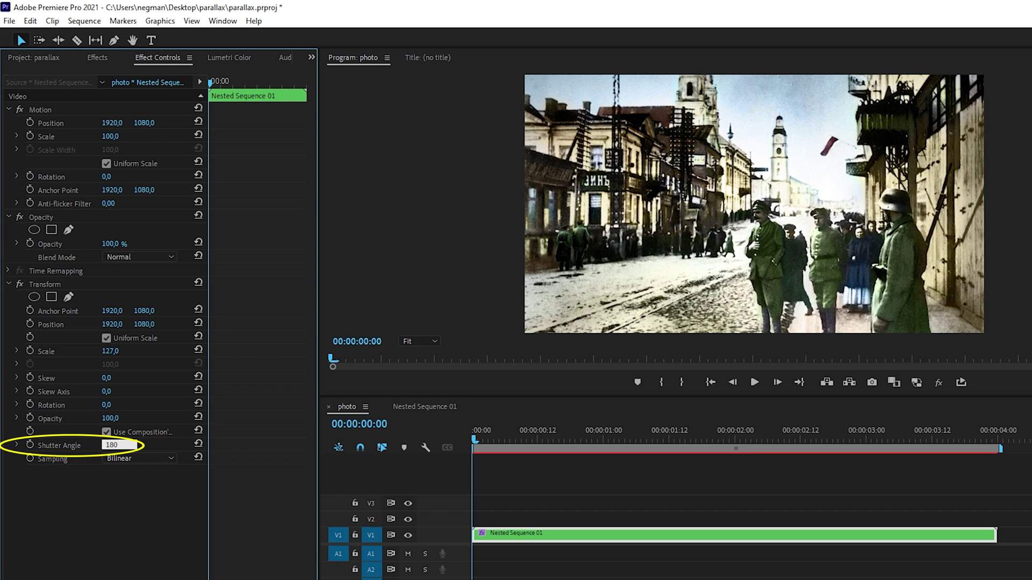
key(Return)
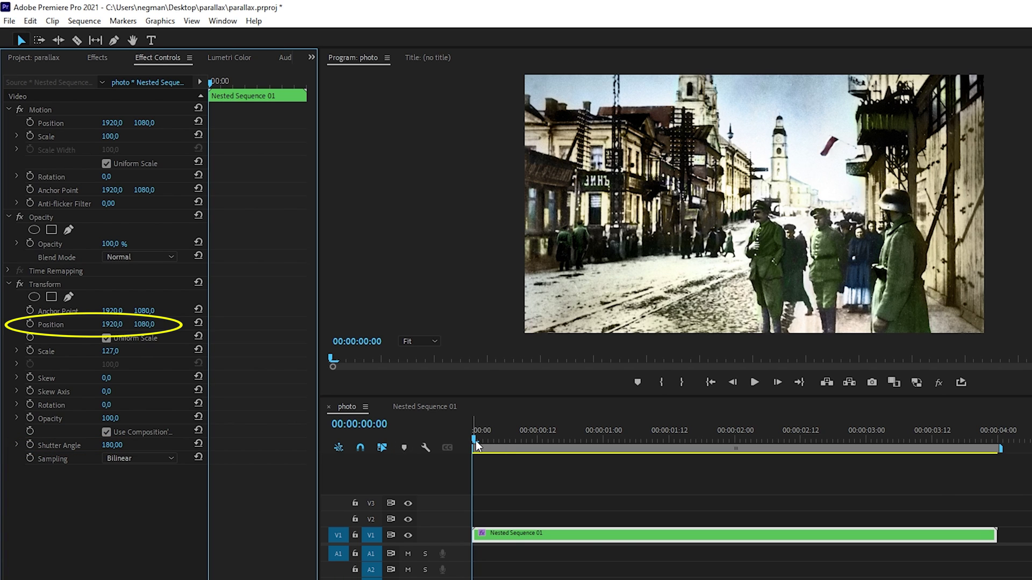
- Keyframe the nested clip's Transform Position with small shifts every few frames along its whole length to imitate camera shake
drag(477, 444, 515, 444)
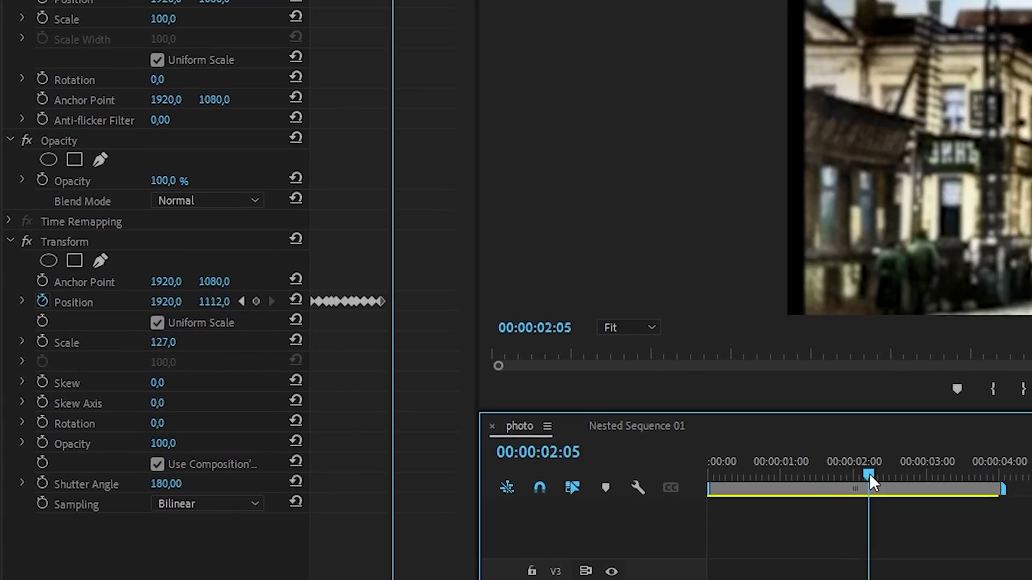
drag(868, 472, 973, 483)
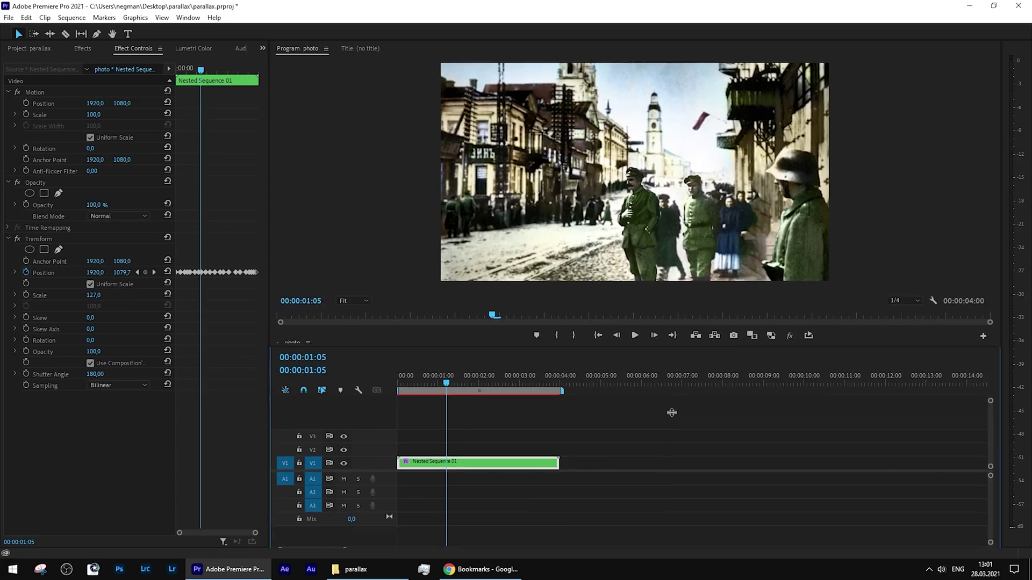
- Enlarge the program preview and play the sequence to review the finished parallax animation with camera shake
drag(341, 356, 341, 433)
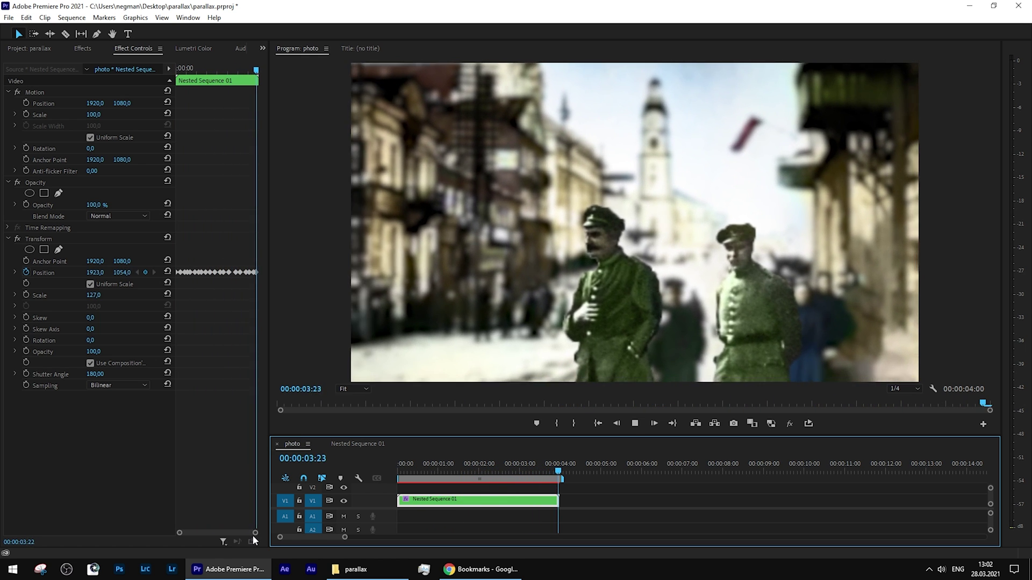
key(space)
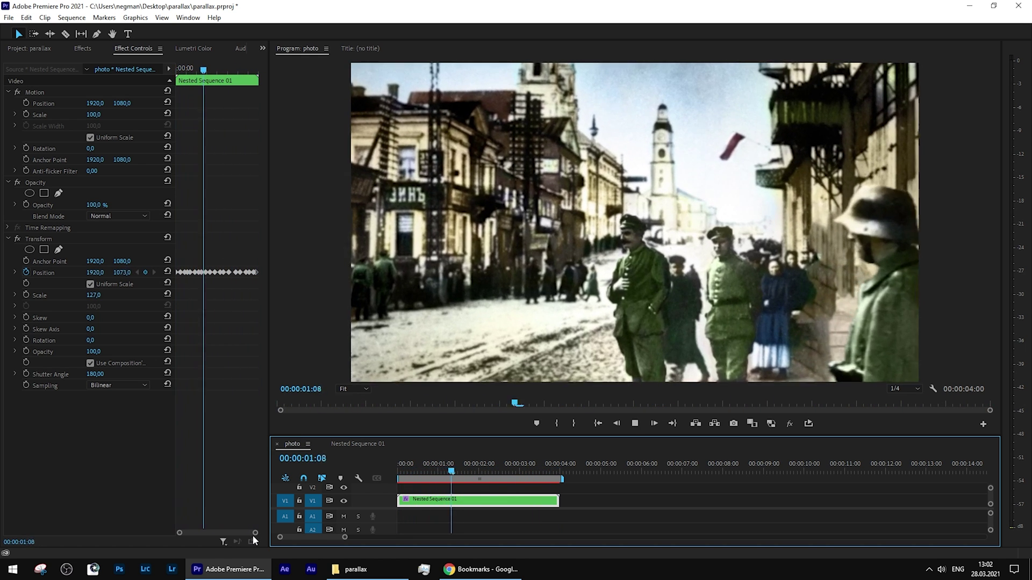